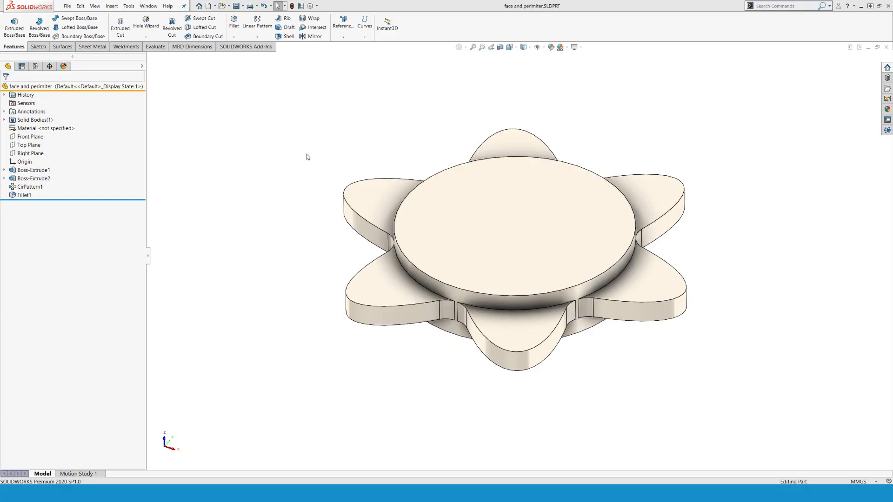
Activate the SOLIDWORKS CAM 2020 add-in and set it to load at start-up
click(129, 7)
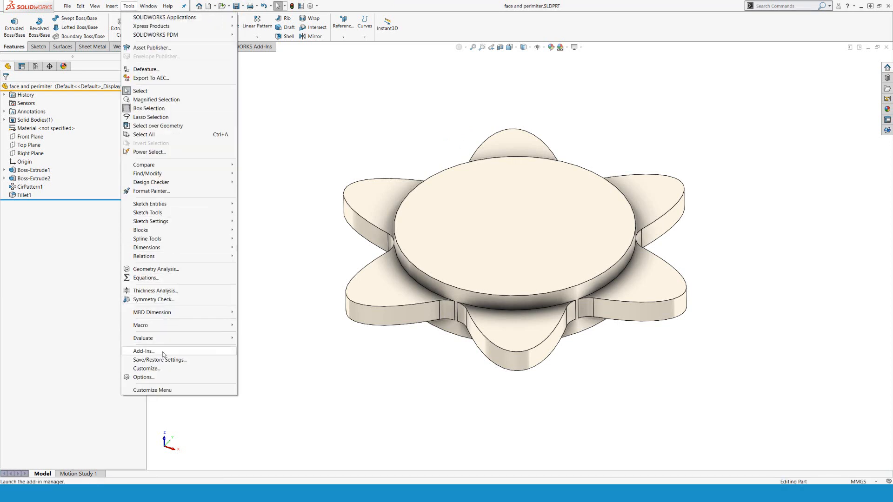
click(317, 6)
click(328, 32)
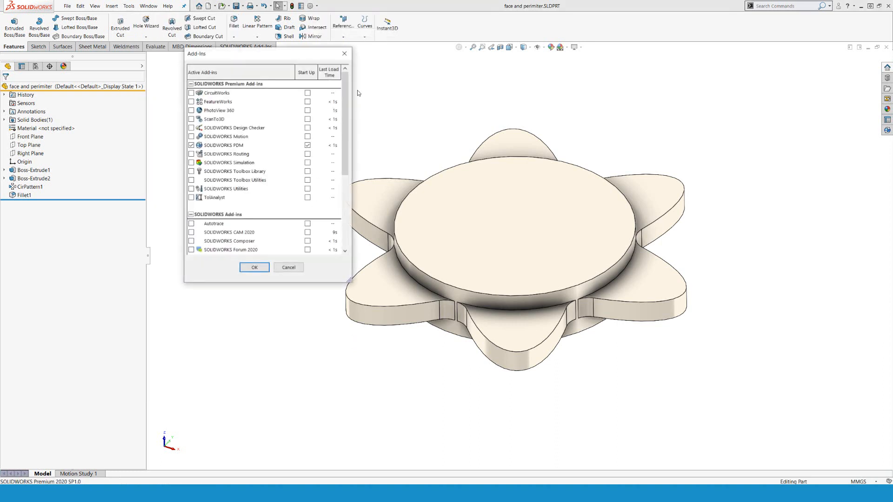
click(330, 120)
drag(345, 118, 350, 134)
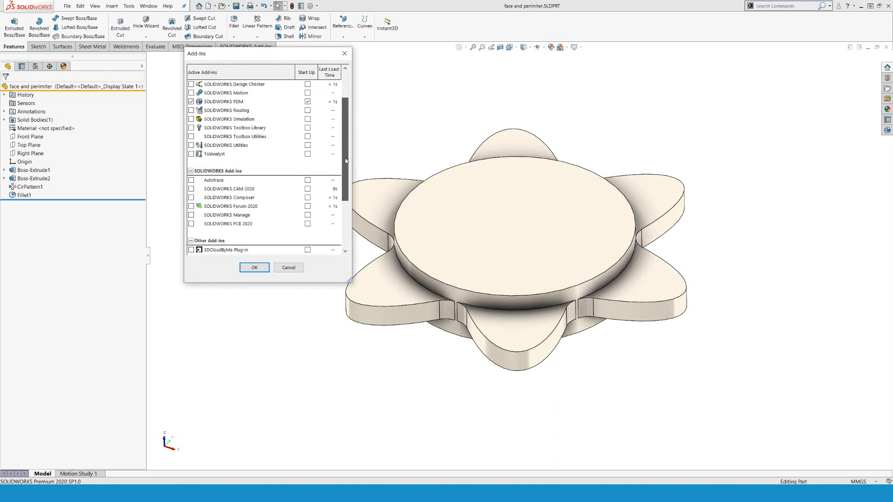
scroll(221, 199, down, 1)
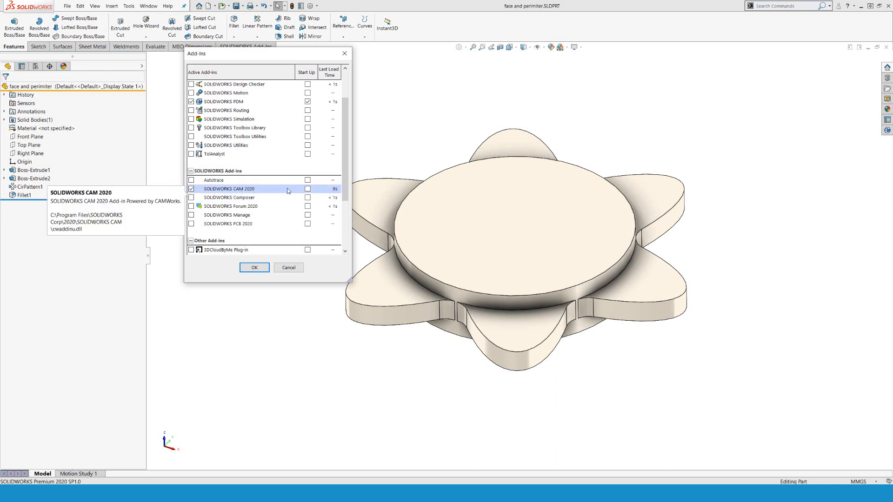
click(307, 189)
scroll(207, 196, down, 3)
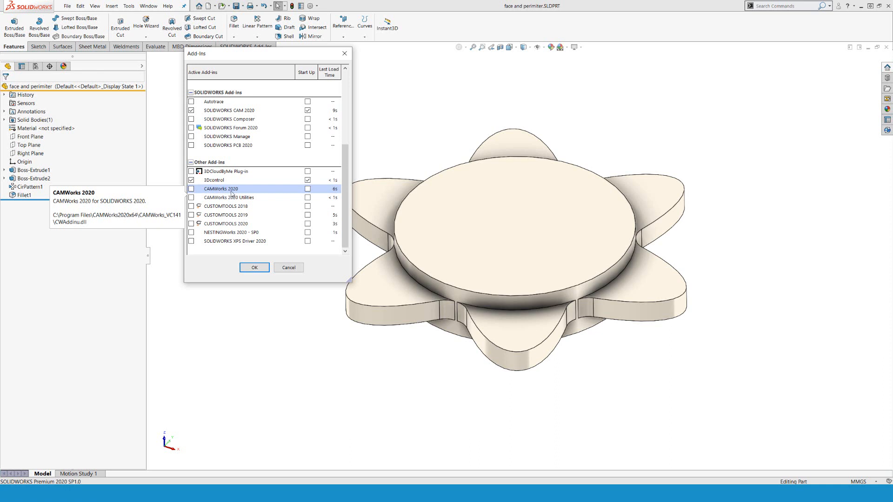
click(256, 268)
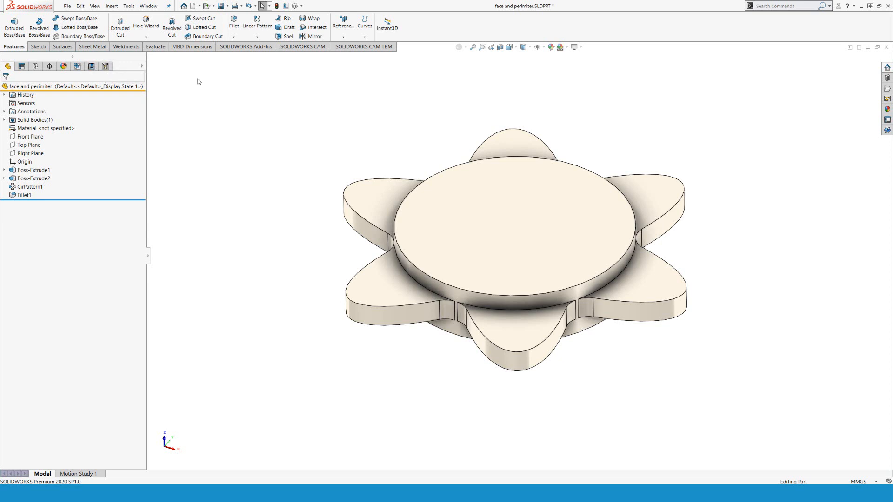
In the CAM machine definition, make Tool Crib 2 (Metric) the active tool crib and disable the restriction to tool crib tools only
click(77, 66)
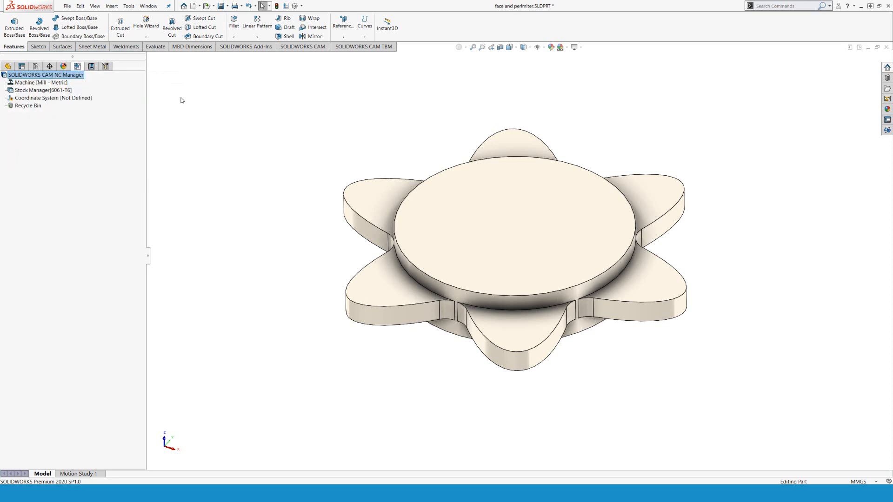
click(29, 83)
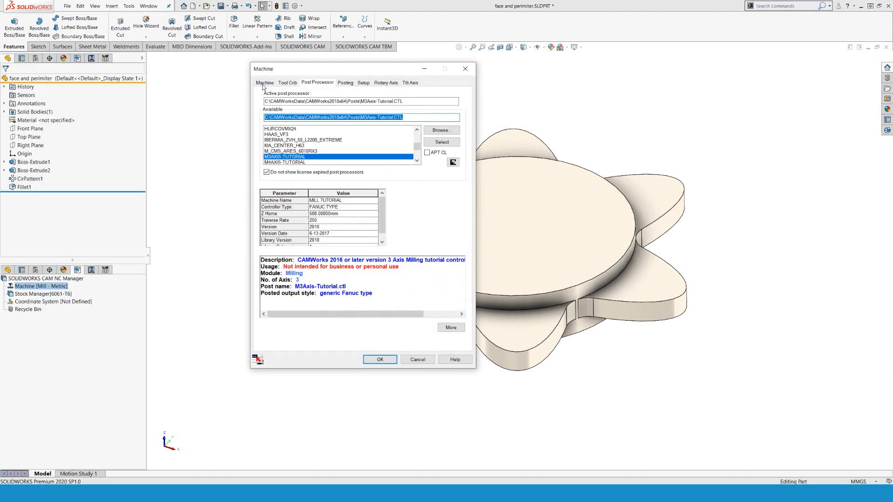
click(264, 83)
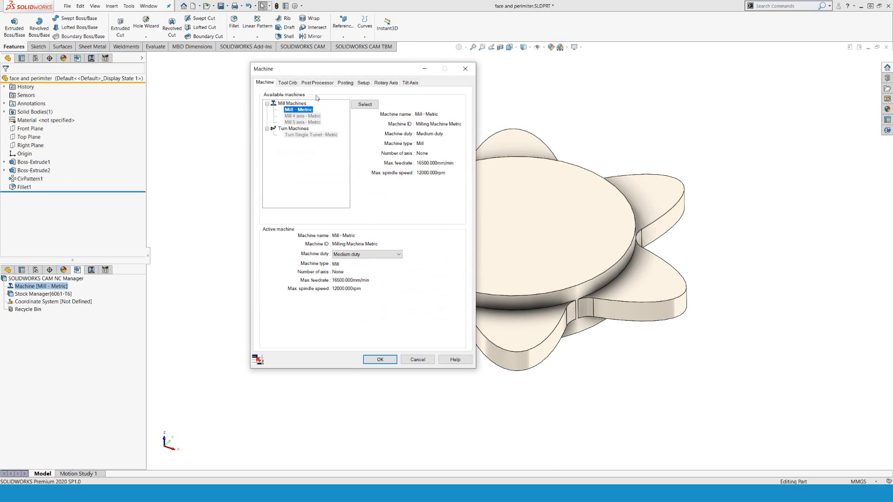
click(288, 83)
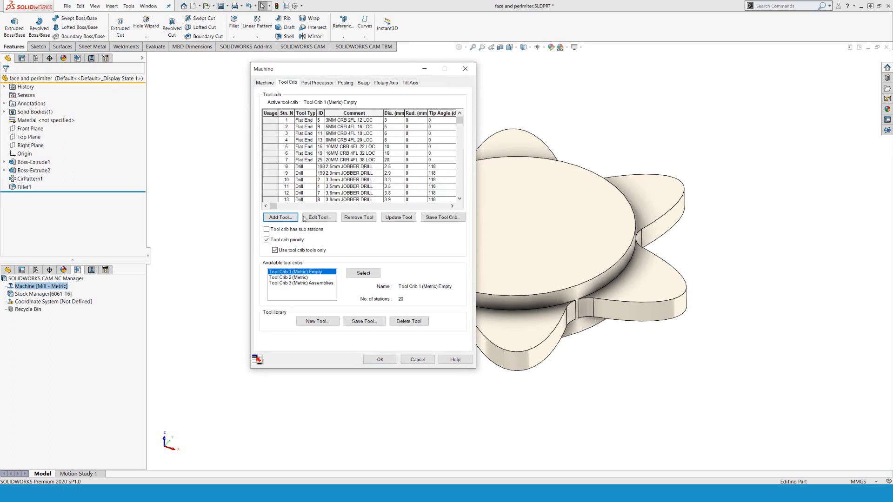
click(297, 278)
click(358, 273)
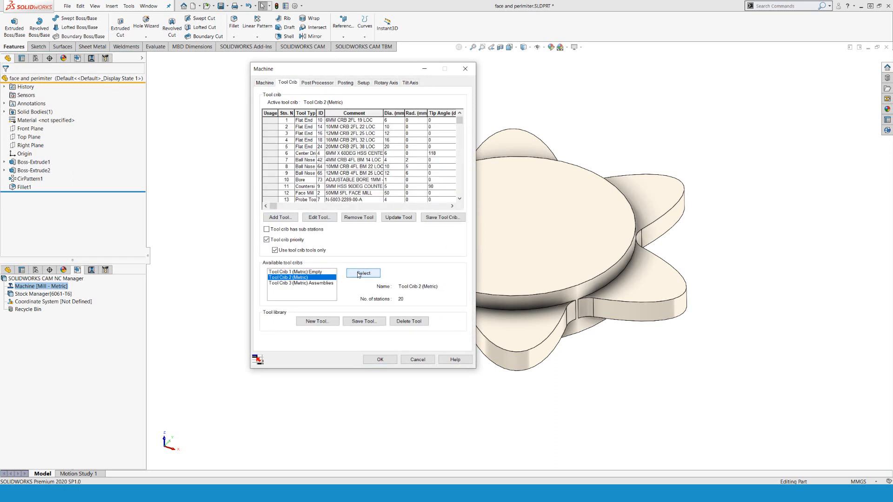
click(274, 251)
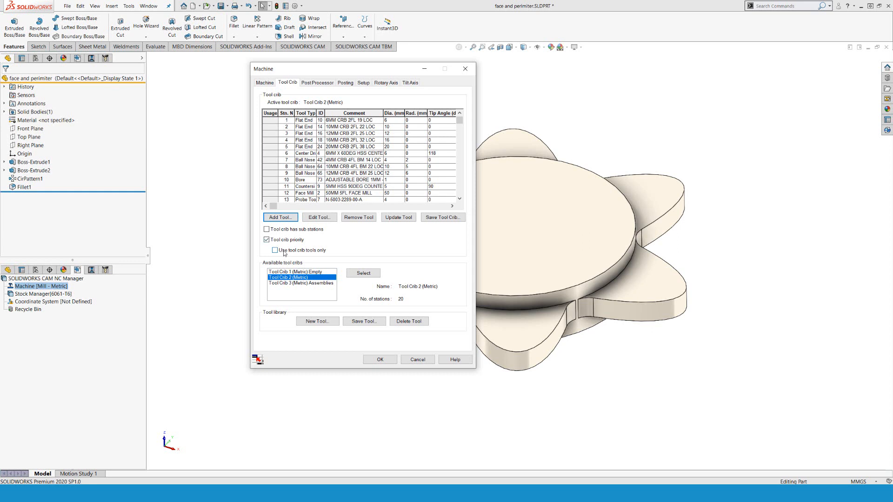
Set HAAS_VF3 as the machine's active post processor and accept the machine definition
click(318, 83)
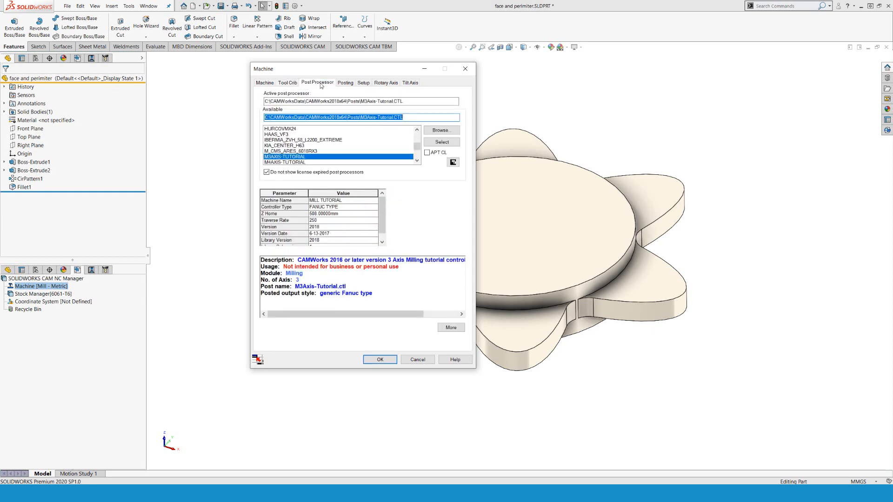
click(279, 134)
click(437, 142)
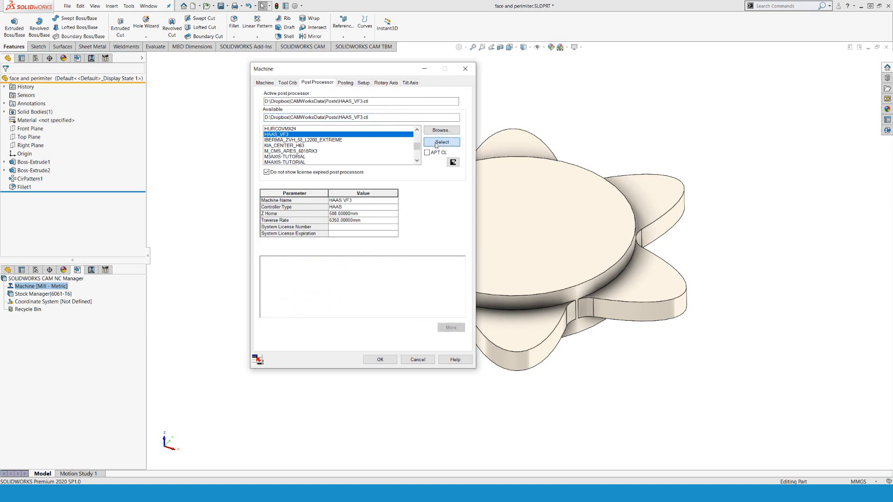
click(380, 360)
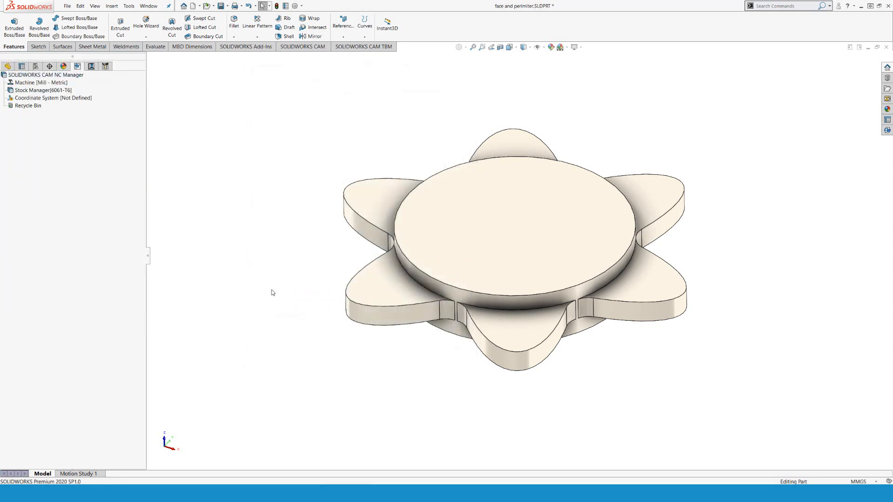
Define the fixture coordinate system with its origin at the top centre point of the part bounding box
double_click(27, 99)
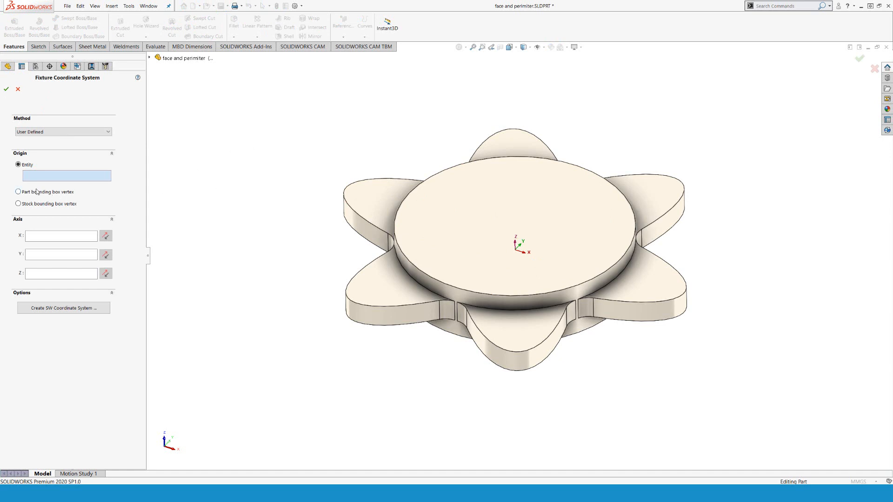
click(19, 192)
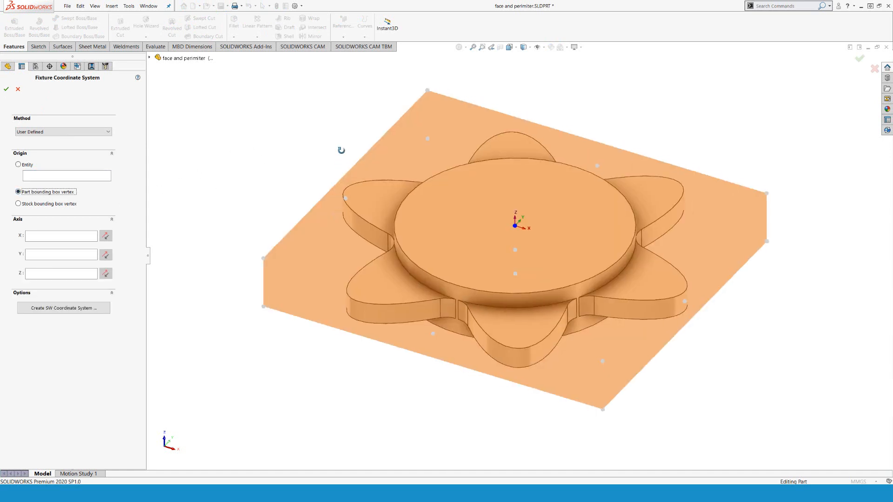
middle_drag(340, 150, 331, 190)
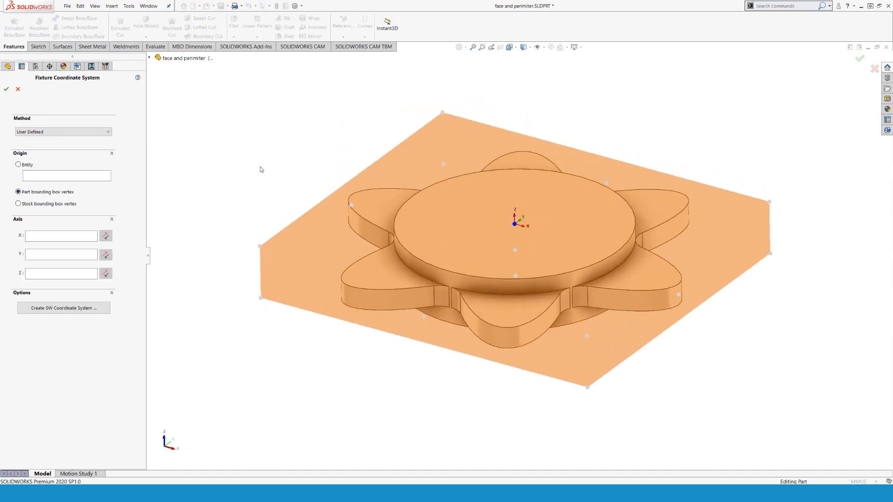
click(6, 88)
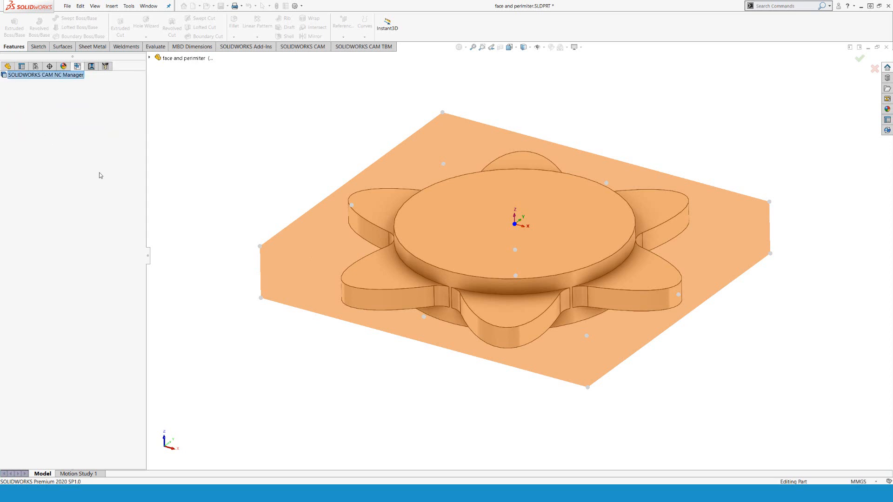
Open the stock definition and set the stock's coordinate system to FCS
click(44, 90)
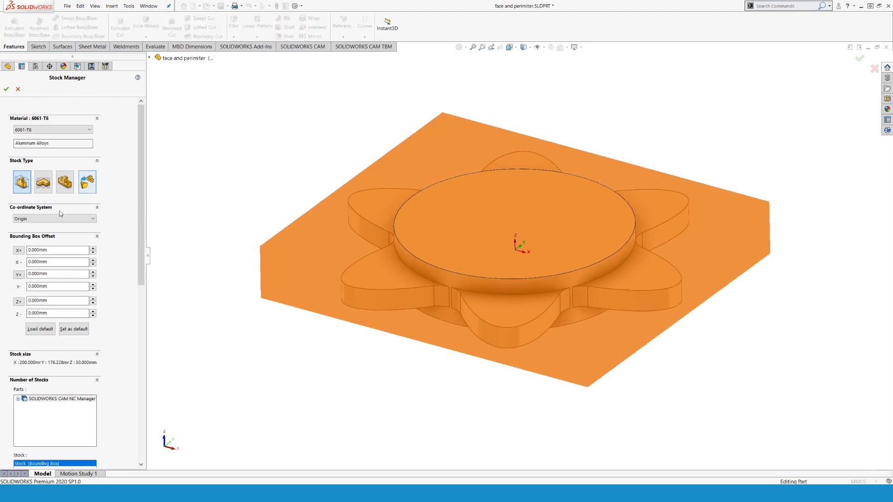
click(51, 220)
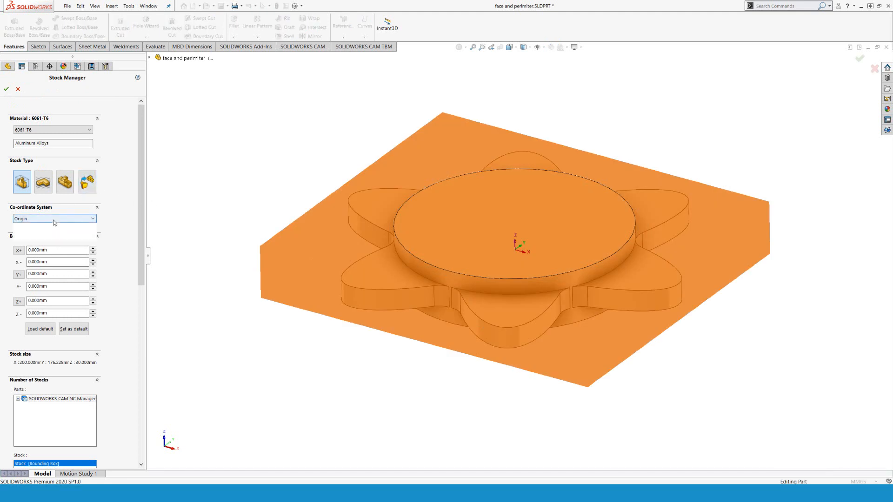
click(41, 236)
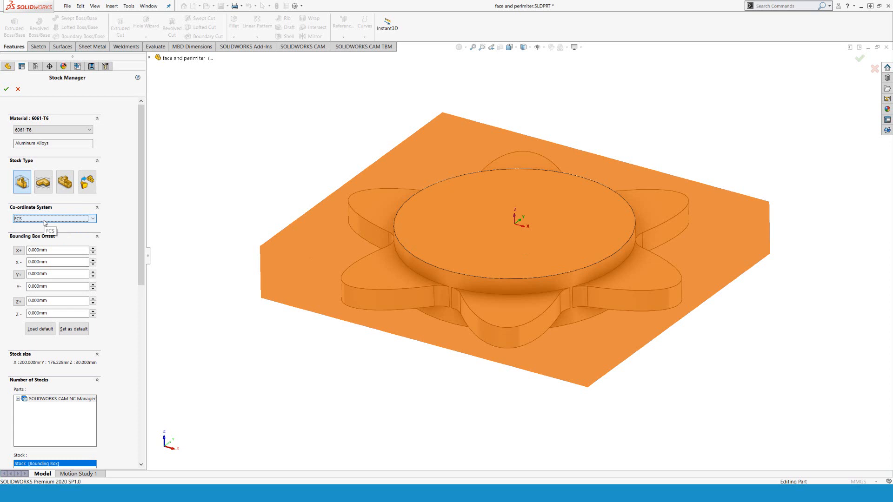
Apply uniform bounding box offsets to the stock of 3 mm in X, 3 mm in Y and 2 mm in Z
click(61, 250)
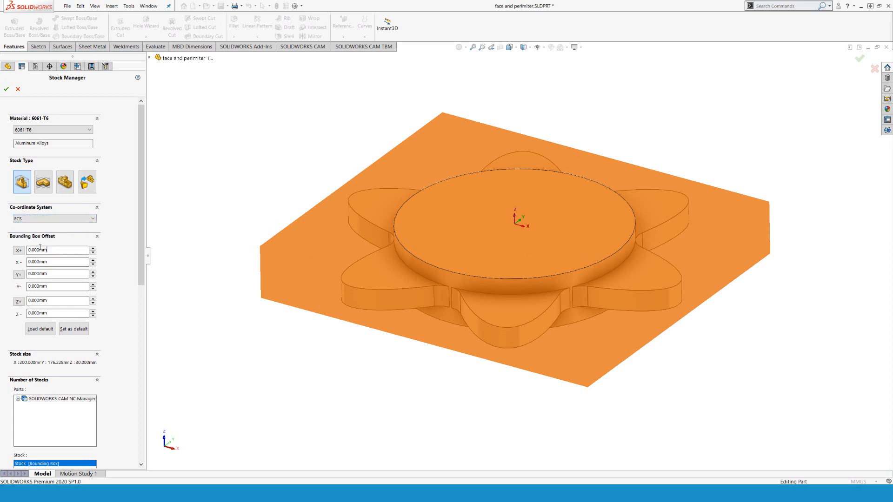
text(3)
click(19, 250)
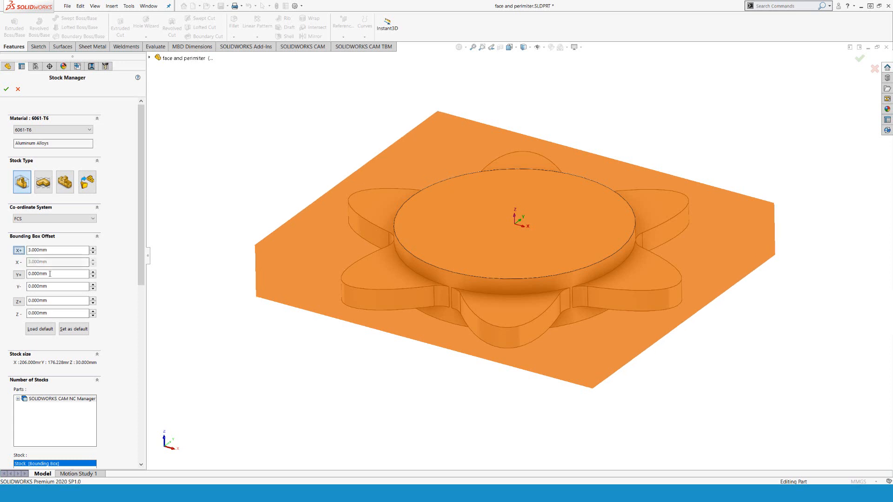
click(28, 273)
text(3)
click(18, 274)
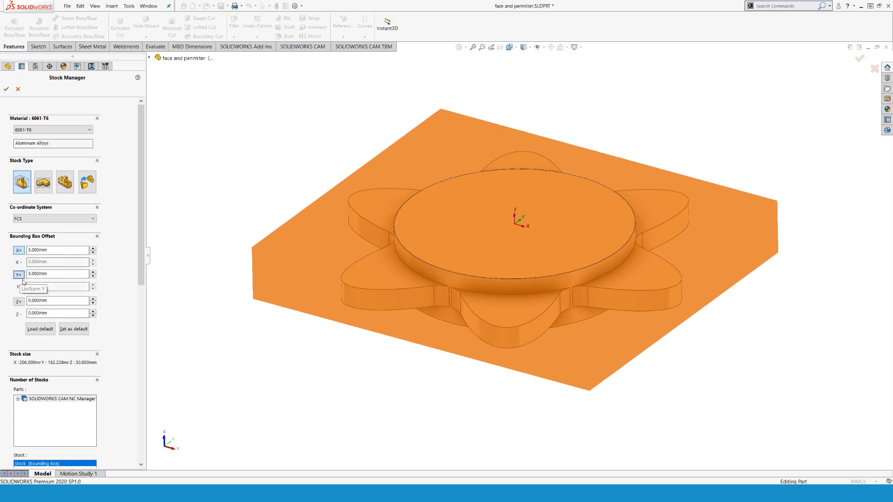
click(51, 300)
text(2)
click(19, 301)
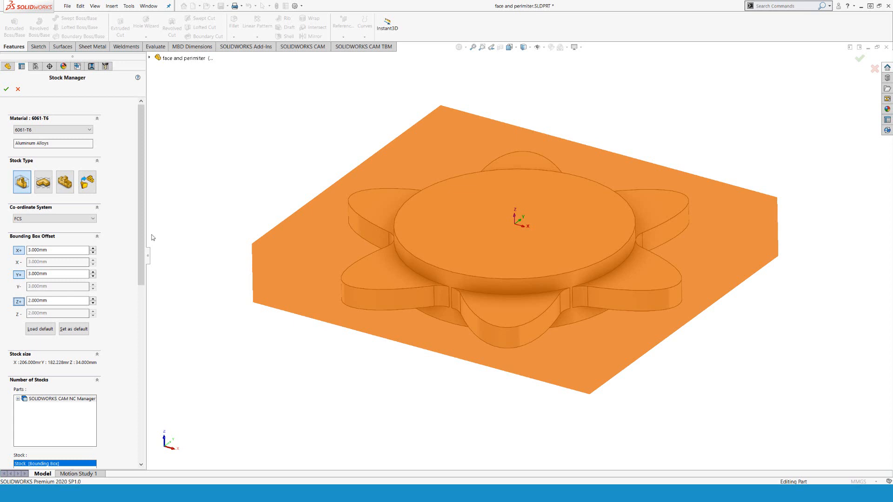
middle_drag(253, 286, 277, 221)
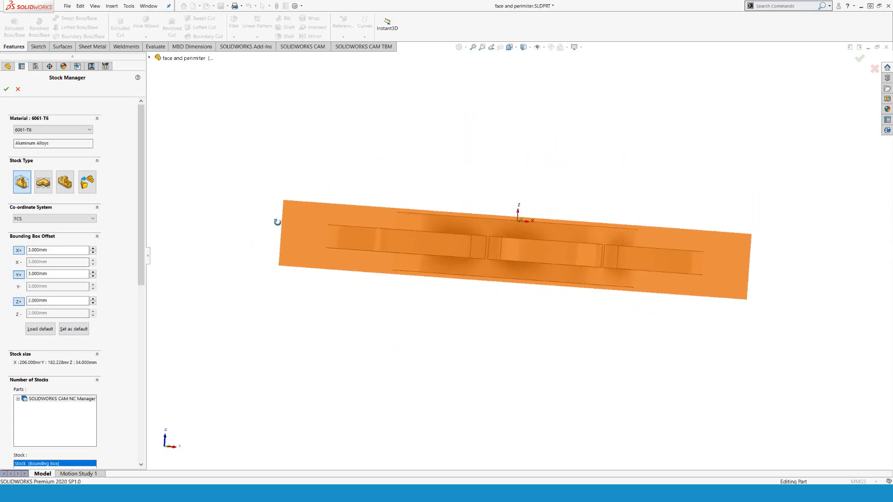
click(6, 88)
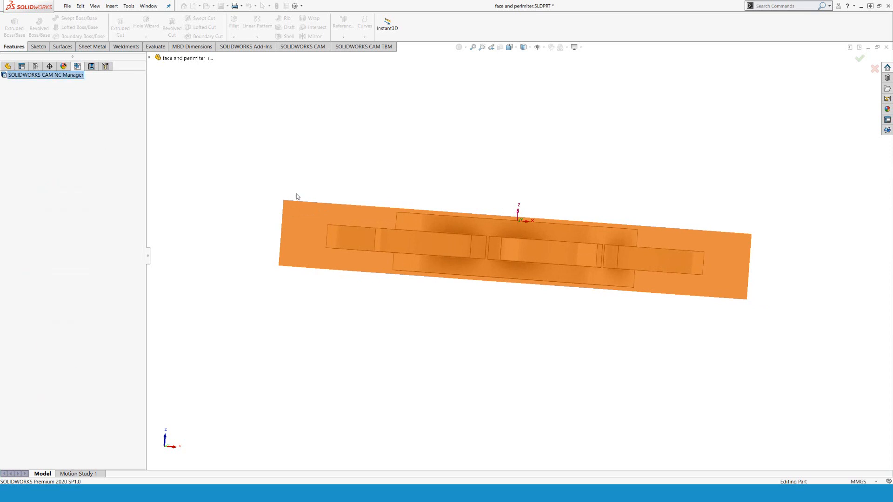
Create a mill part setup based on the part's top circular face, with the Face feature option turned off
middle_drag(295, 213, 275, 262)
scroll(221, 224, down, 1)
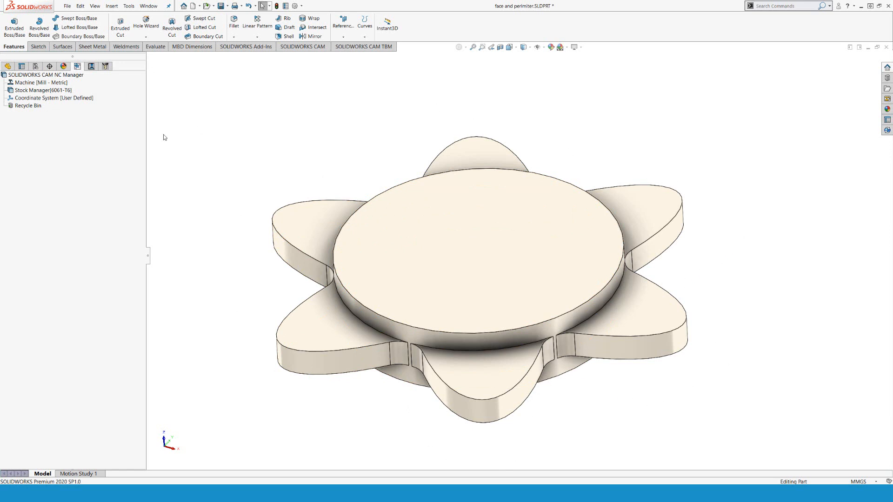
right_click(42, 99)
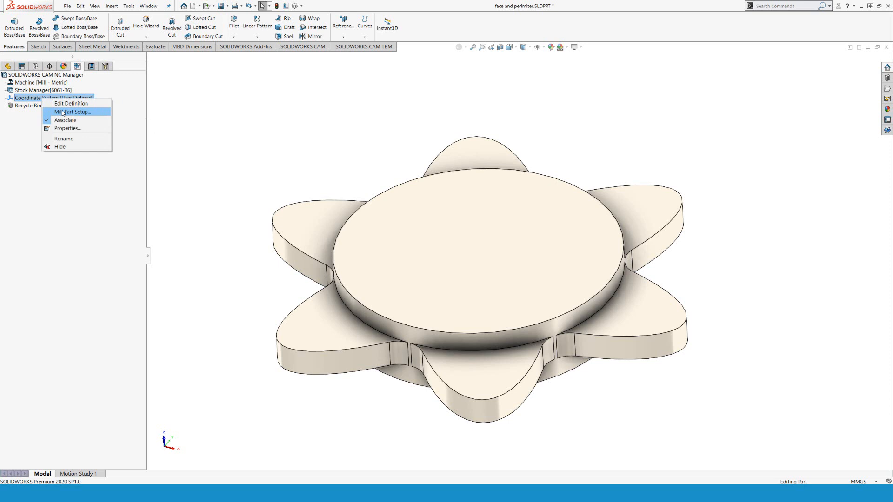
click(62, 113)
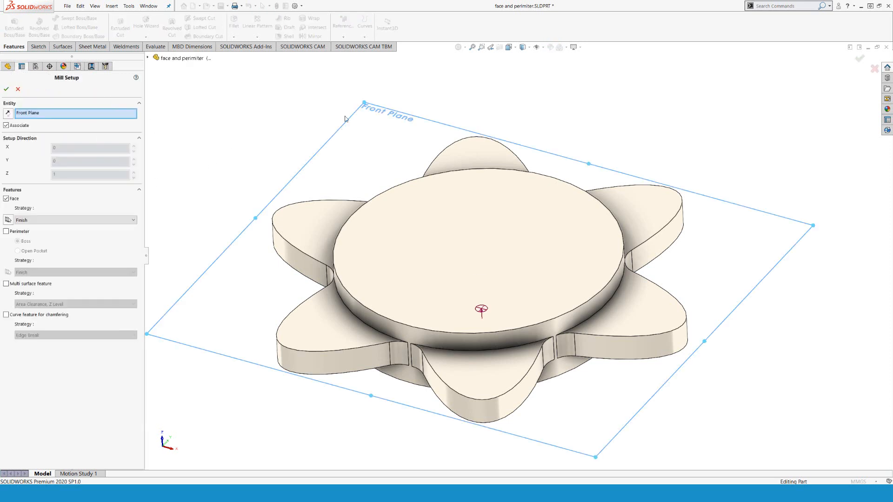
click(461, 207)
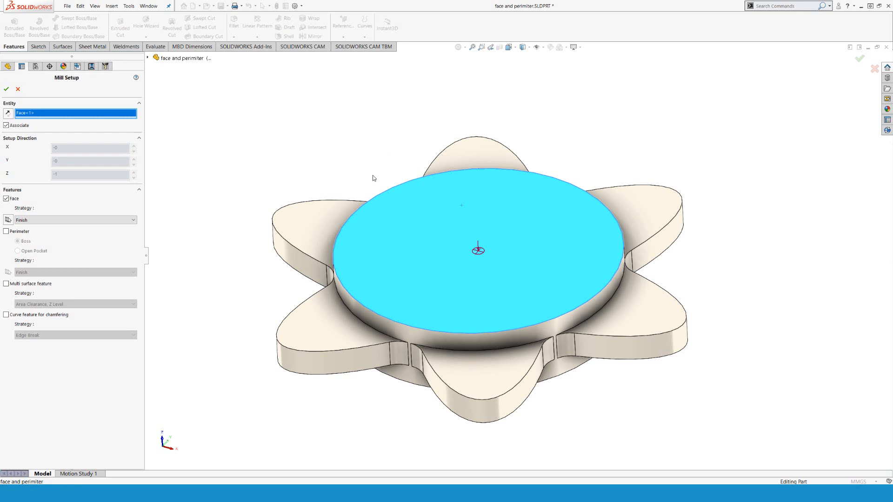
click(6, 199)
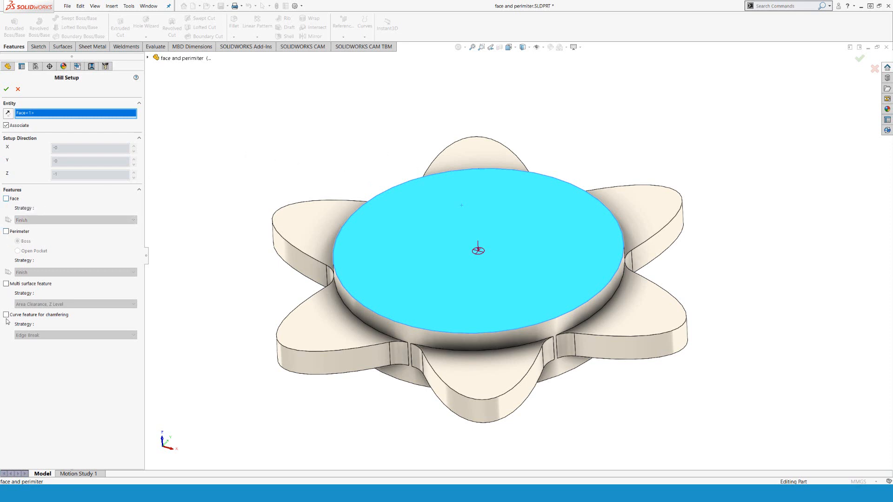
click(6, 89)
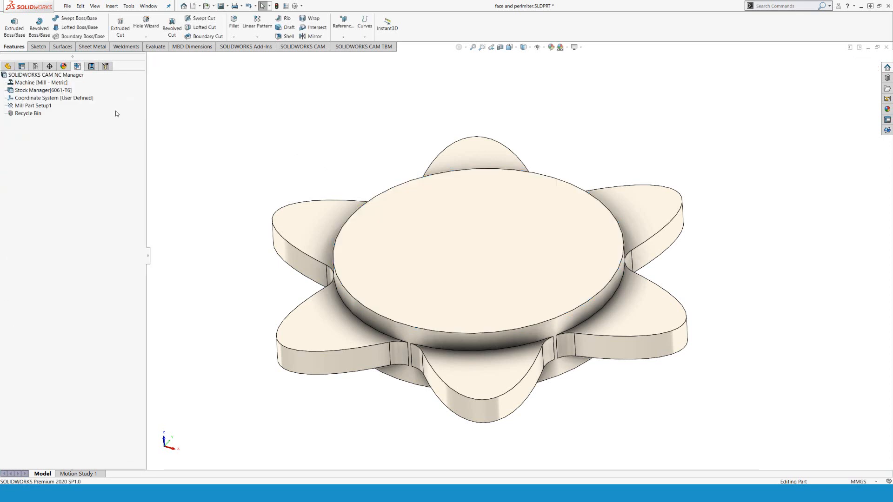
Start a 2.5 axis feature of type Face Feature in the mill part setup, using the part's top circular face as its profile
right_click(42, 107)
right_click(41, 108)
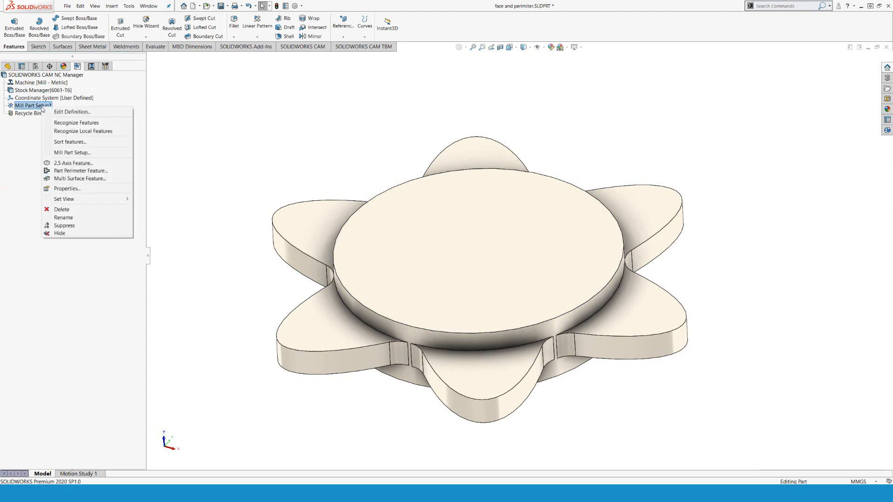
click(60, 163)
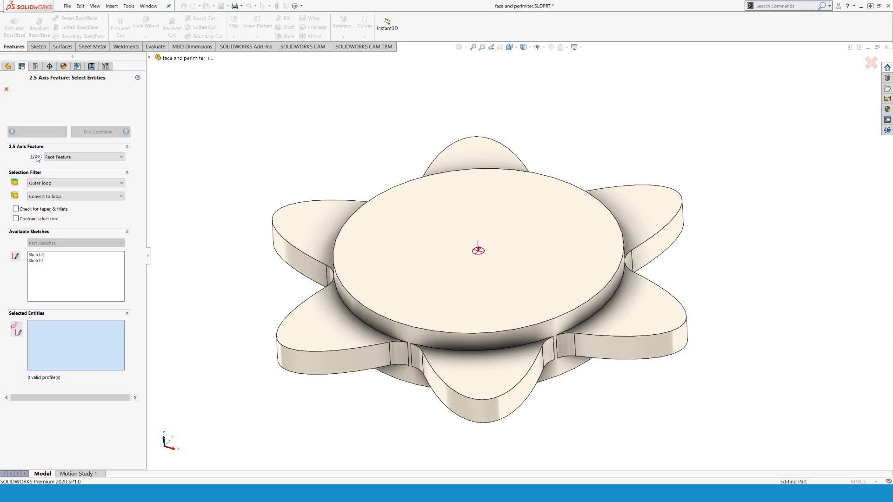
click(121, 157)
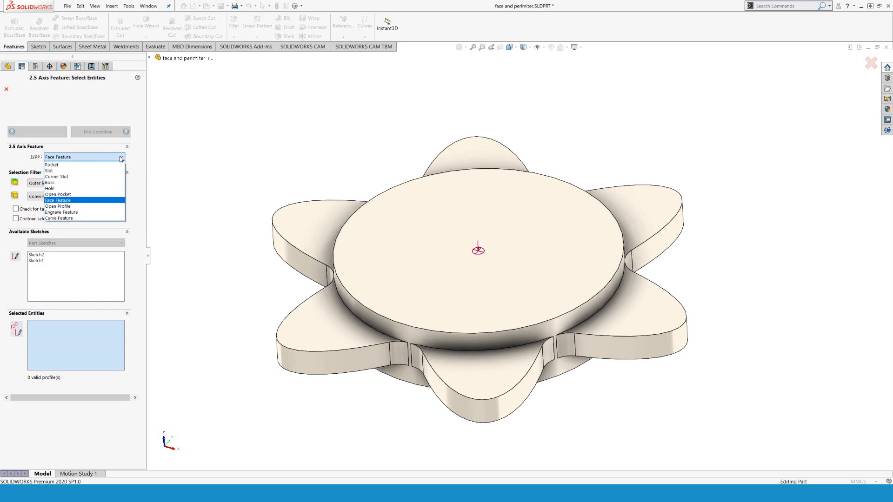
click(64, 158)
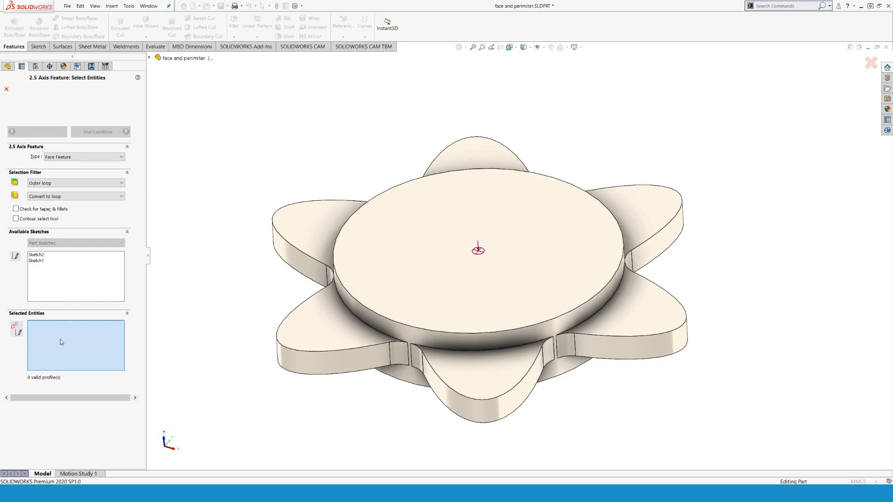
click(446, 260)
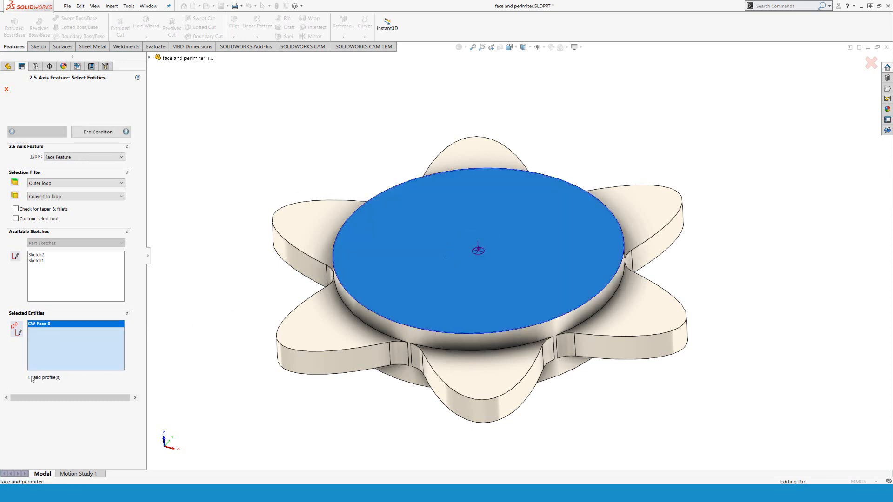
click(99, 134)
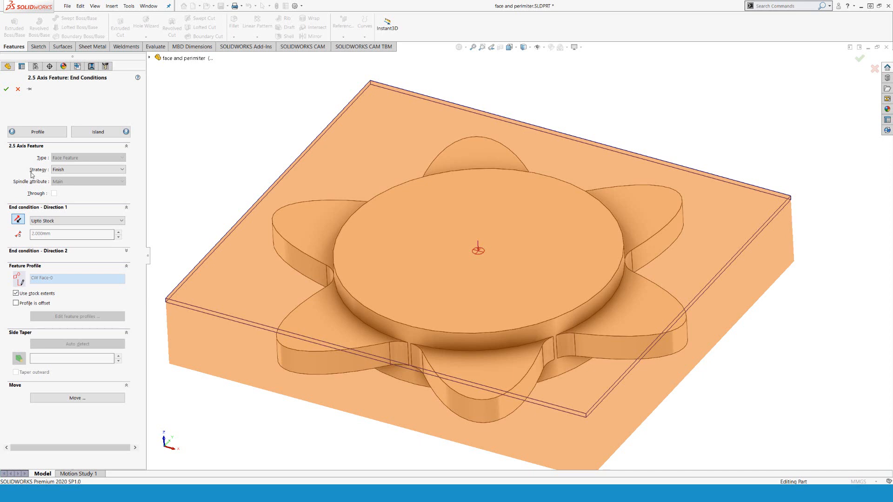
Complete the face feature with the Finish strategy, an Upto Stock end condition and the stock extents as its profile
click(61, 221)
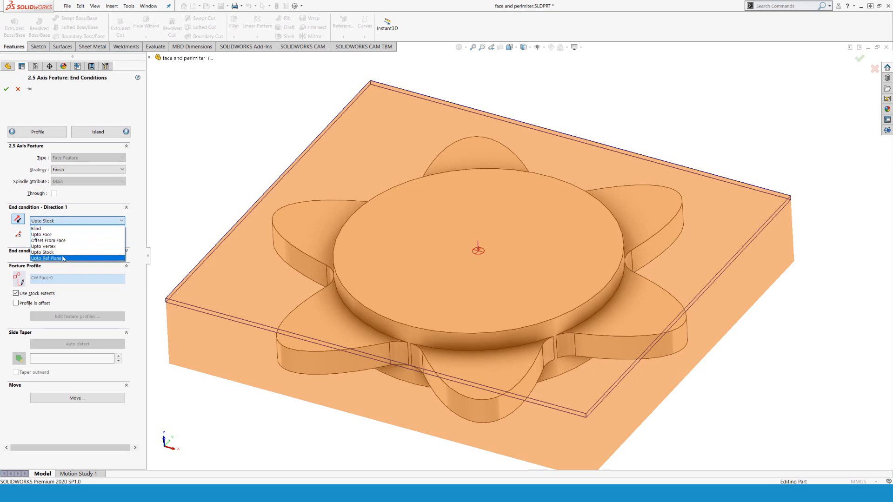
click(77, 220)
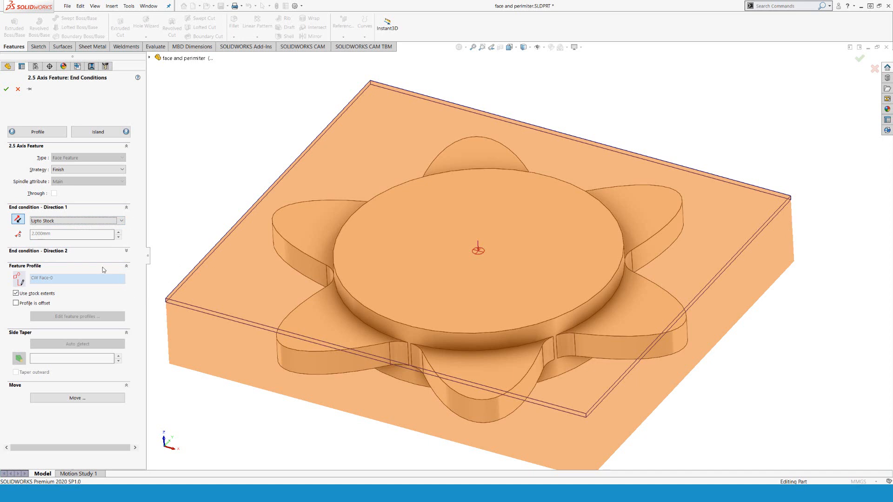
click(127, 252)
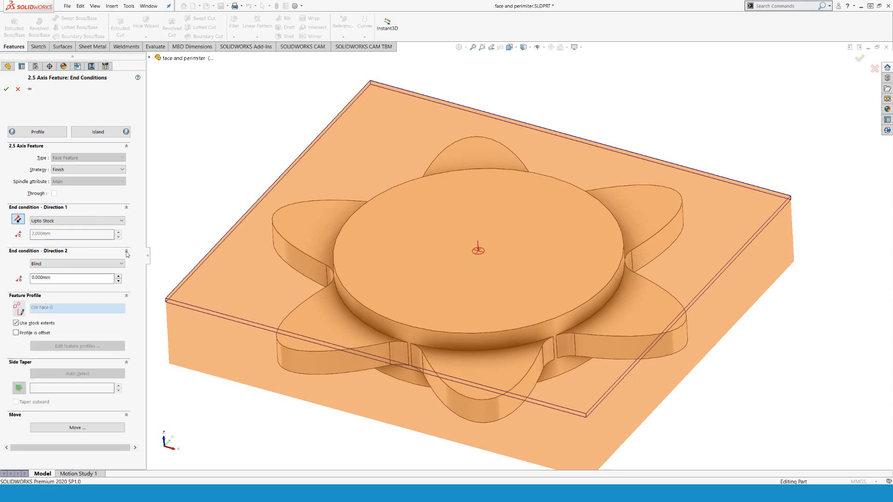
click(127, 252)
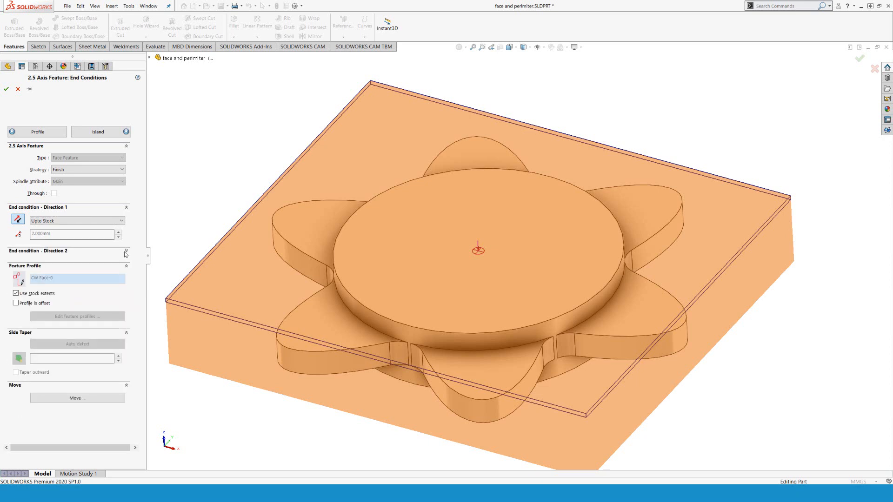
click(16, 293)
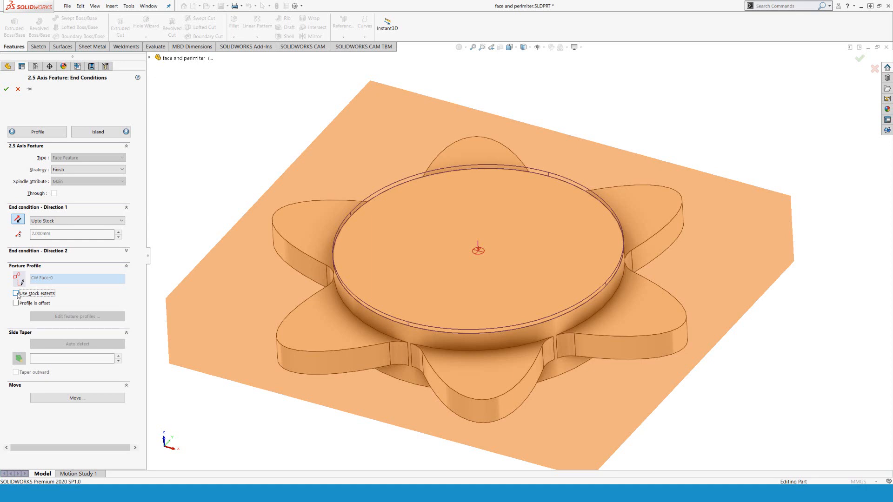
click(16, 294)
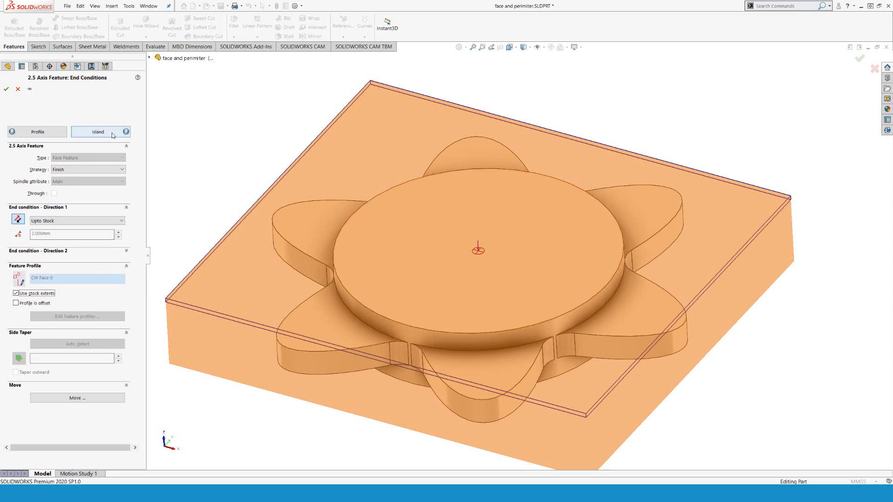
click(8, 91)
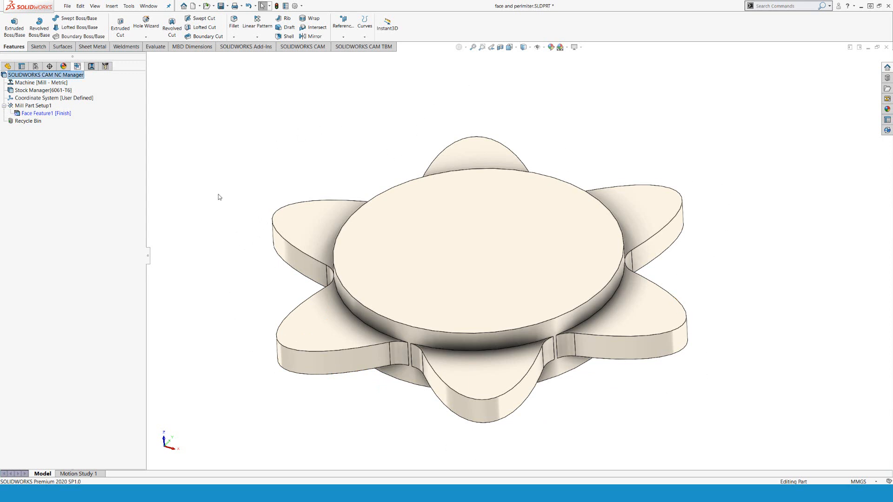
Add an open pocket part perimeter feature with the Rough-Finish strategy, ending at the bottom of the part with a 0.5 mm offset
right_click(42, 106)
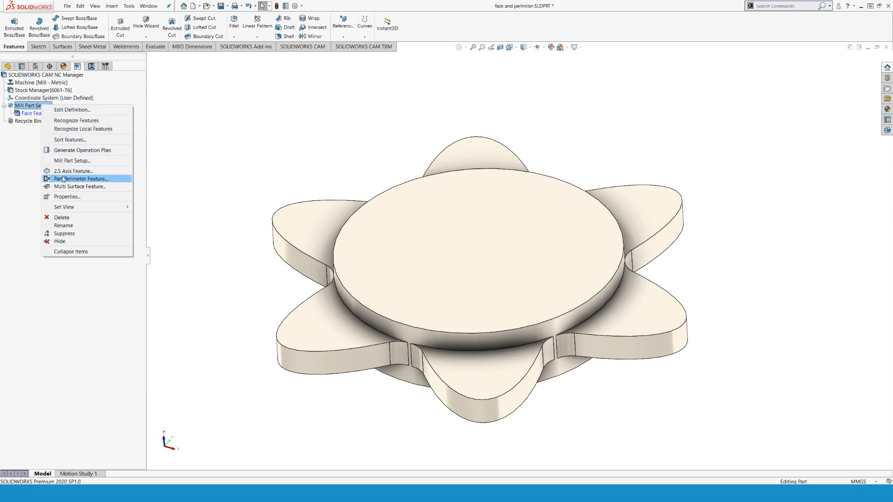
click(105, 180)
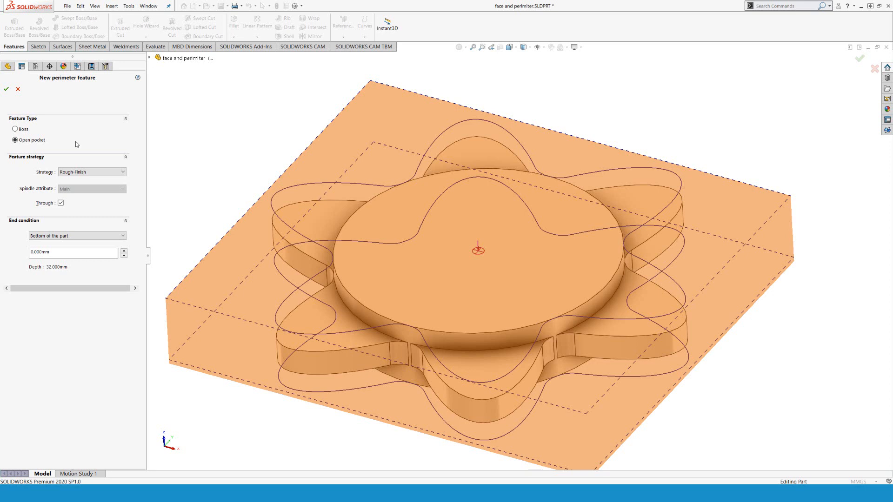
click(89, 254)
text(.5)
key(Return)
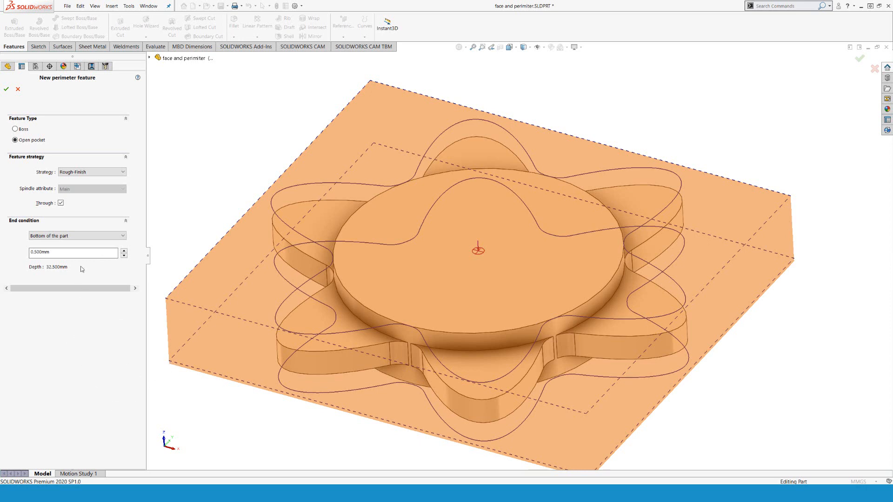
click(6, 89)
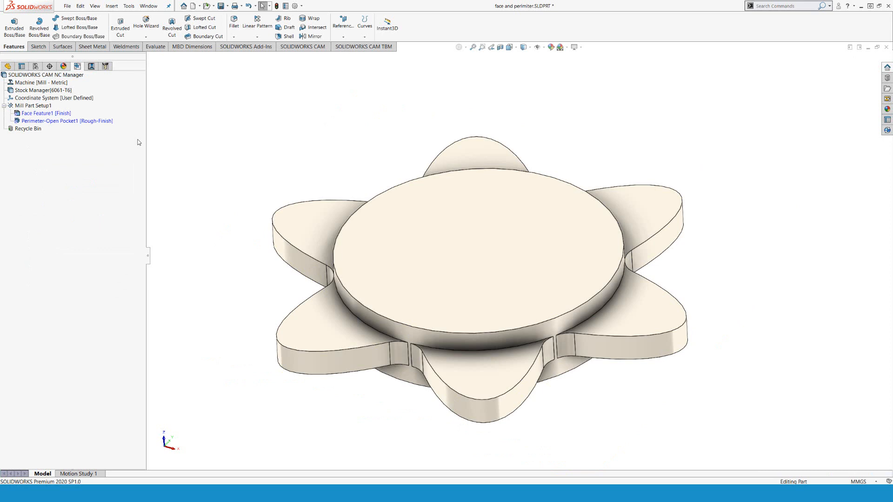
Preview the face and perimeter features, and generate the operation plan for the mill part setup
click(47, 113)
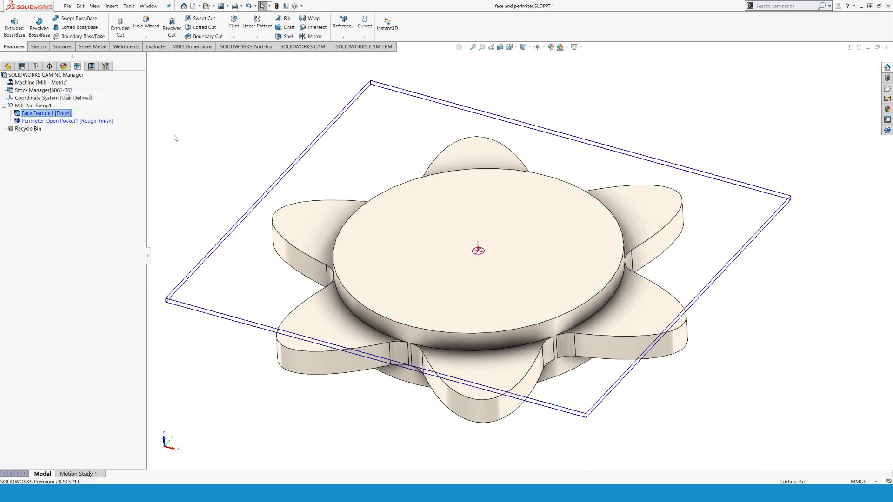
click(110, 121)
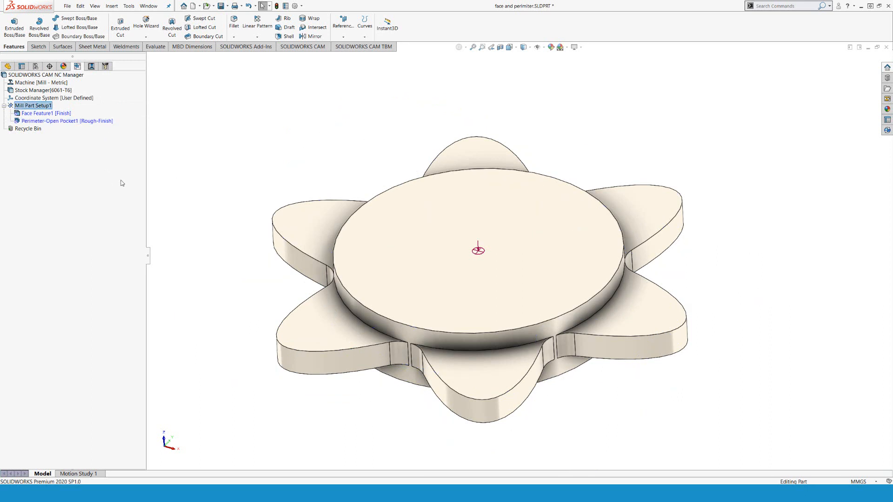
click(10, 106)
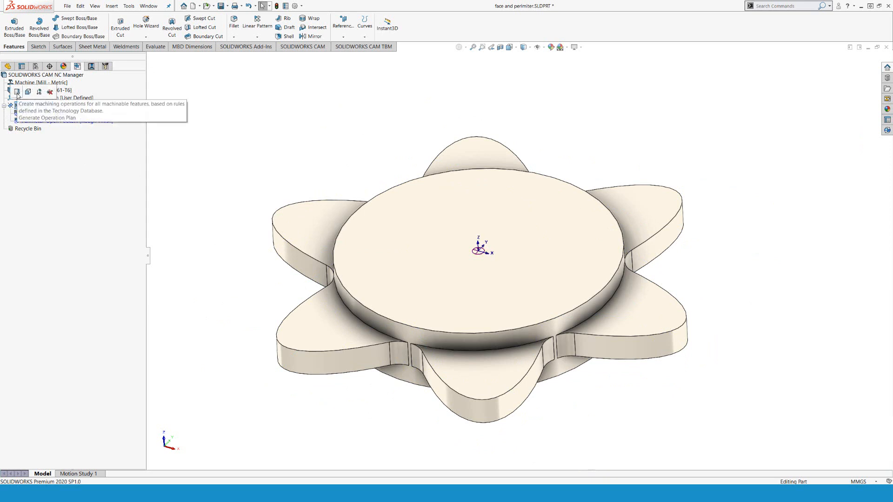
click(17, 92)
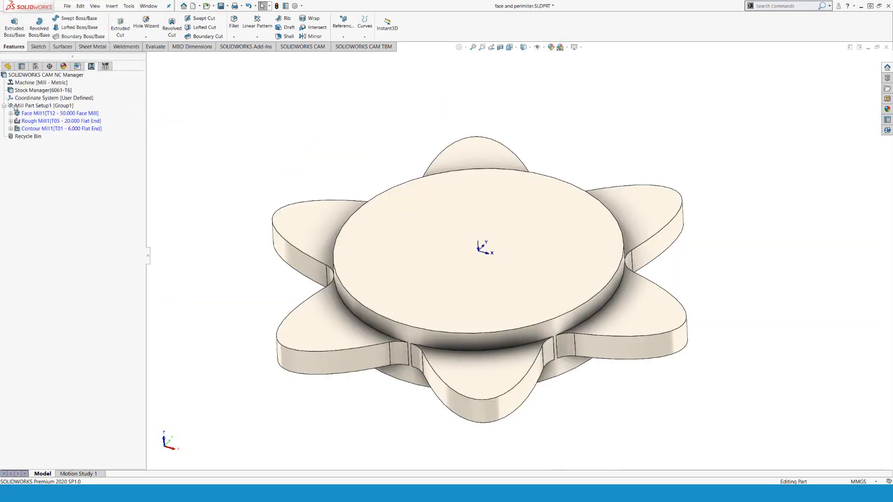
Generate the toolpaths for the mill part setup and display those of the face mill, rough mill and contour mill operations
click(15, 107)
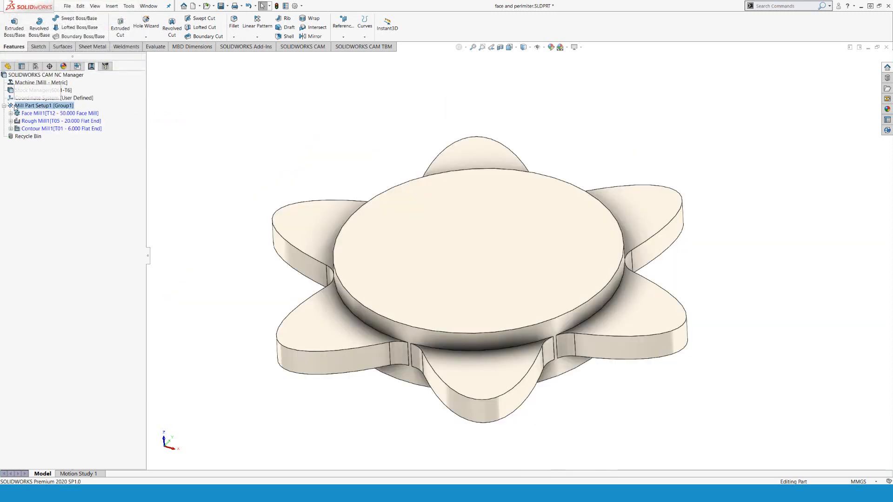
click(25, 93)
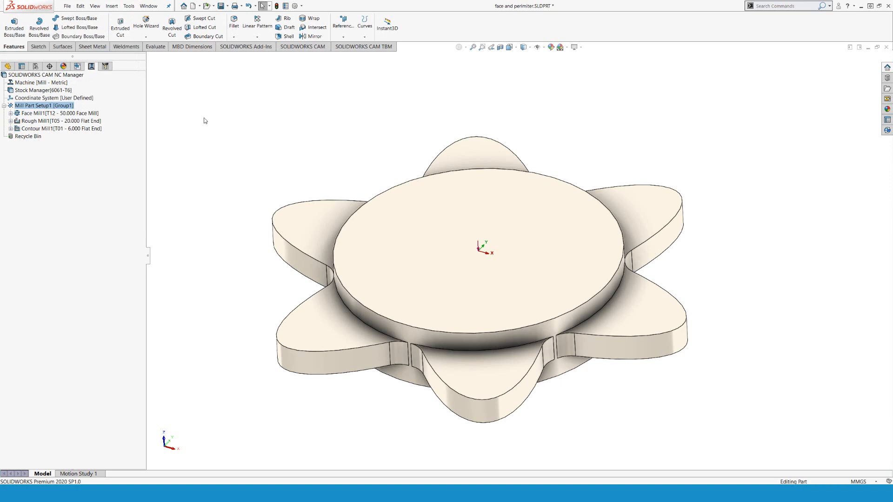
click(90, 114)
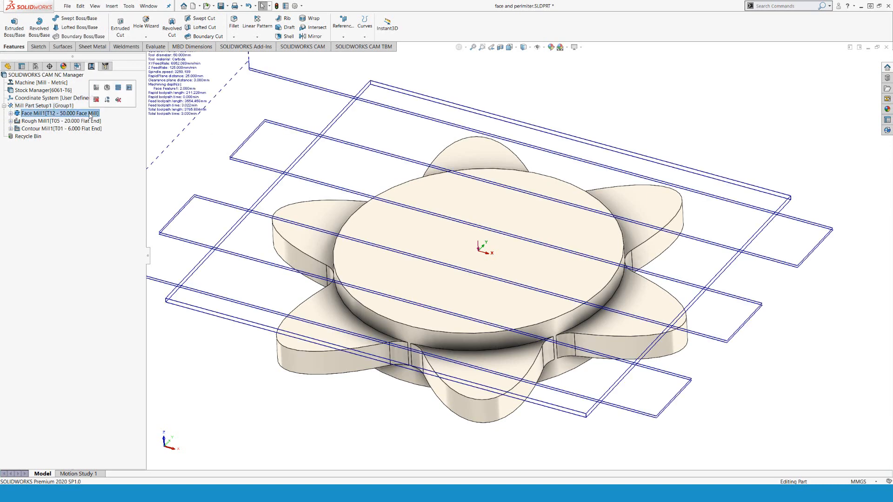
click(87, 122)
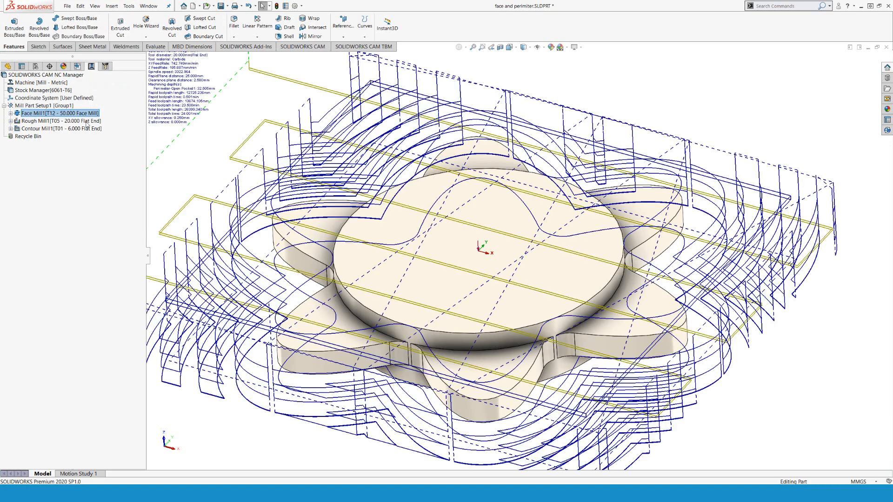
click(93, 129)
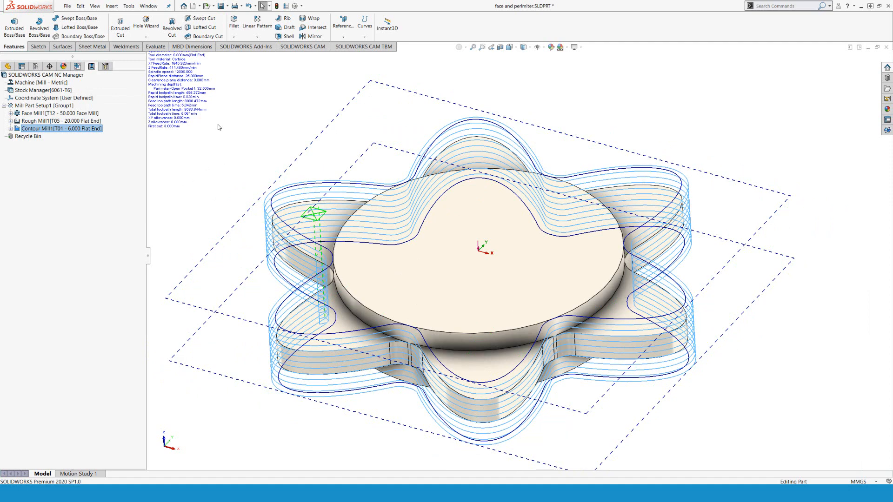
Switch to the OpenPocket_Engrave.SLDPRT part and show its SOLIDWORKS CAM feature tree
click(149, 7)
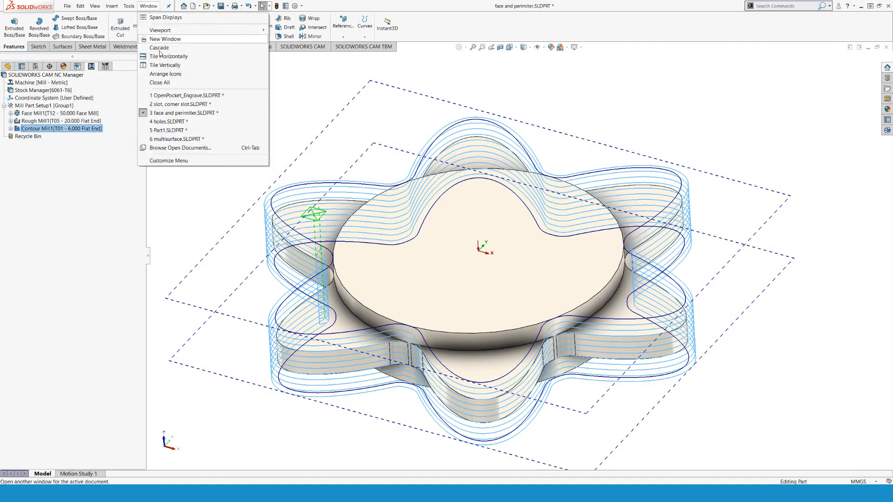
click(163, 96)
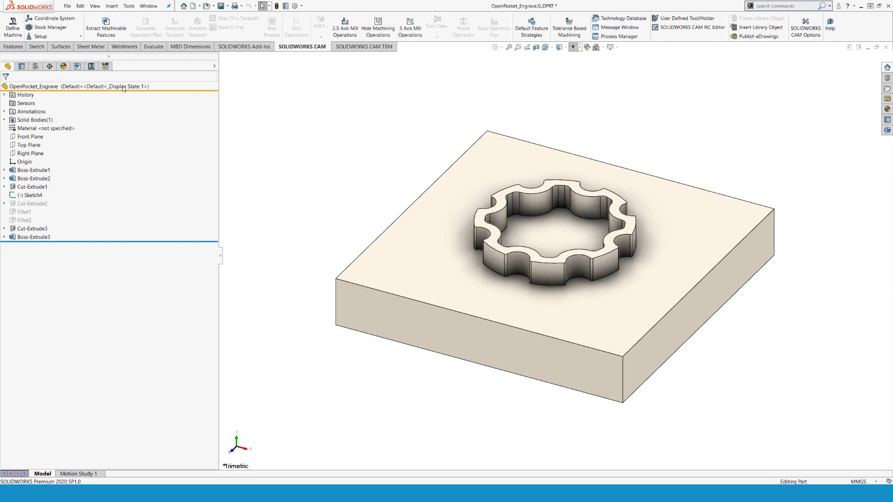
click(77, 67)
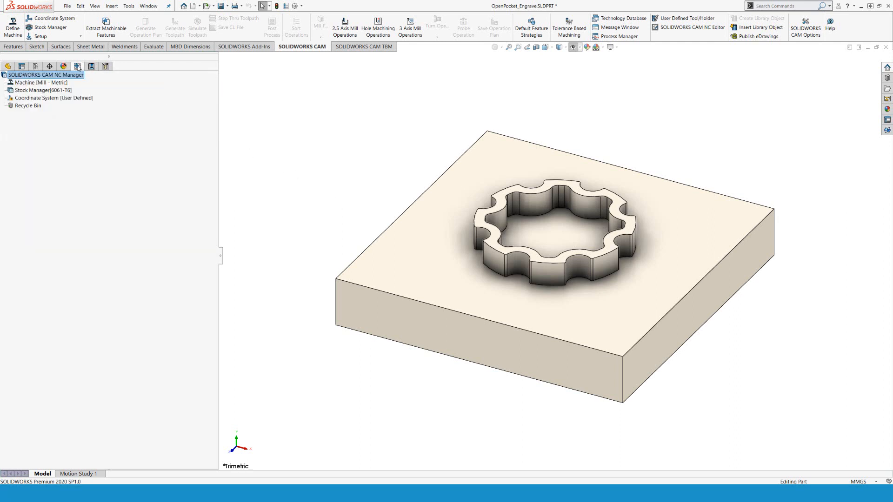
Review the machine selection, tool crib and post processor in the Mill - Metric machine definition and accept them
double_click(30, 83)
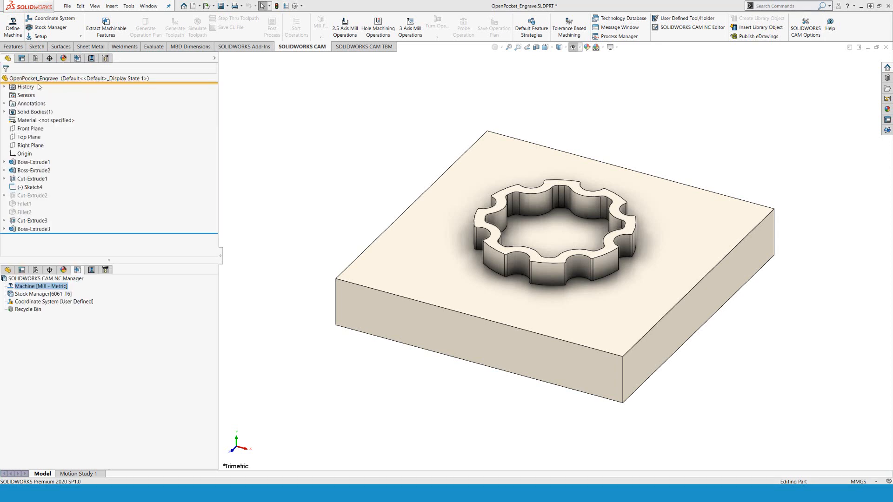
click(265, 83)
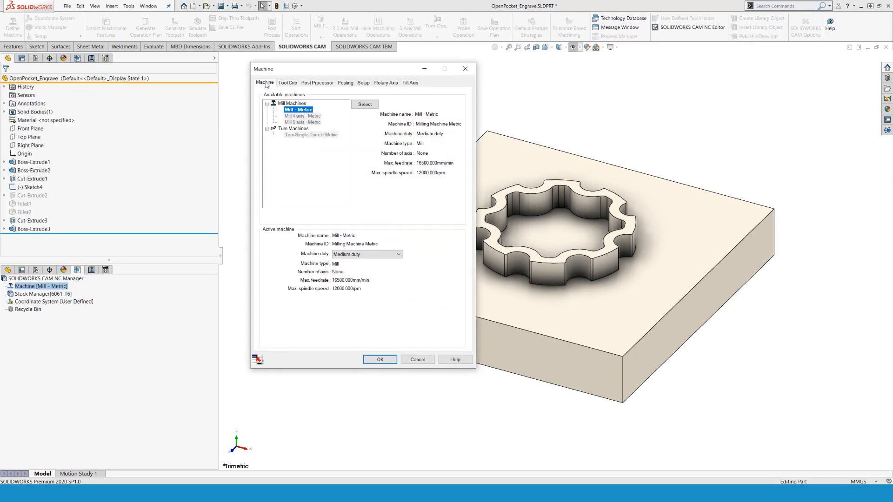
click(287, 82)
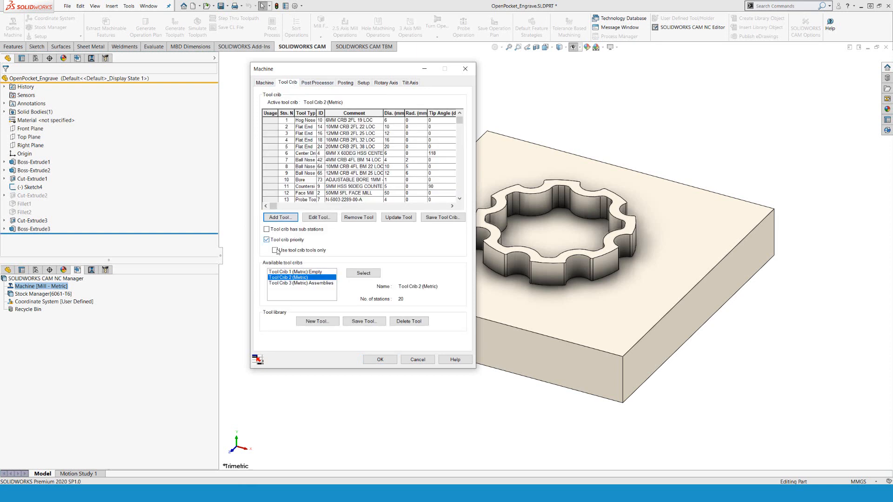
click(320, 83)
click(379, 360)
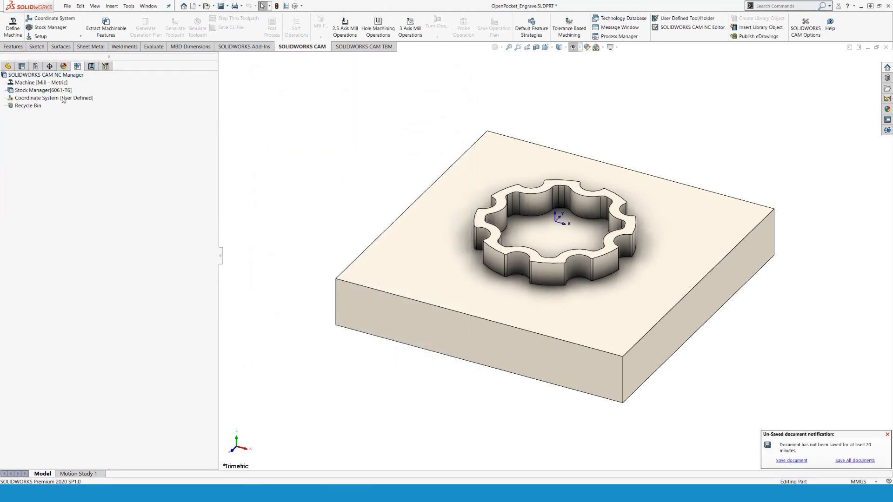
Set the fixture coordinate system origin to the part bounding box vertex at the top far corner of the block
double_click(64, 99)
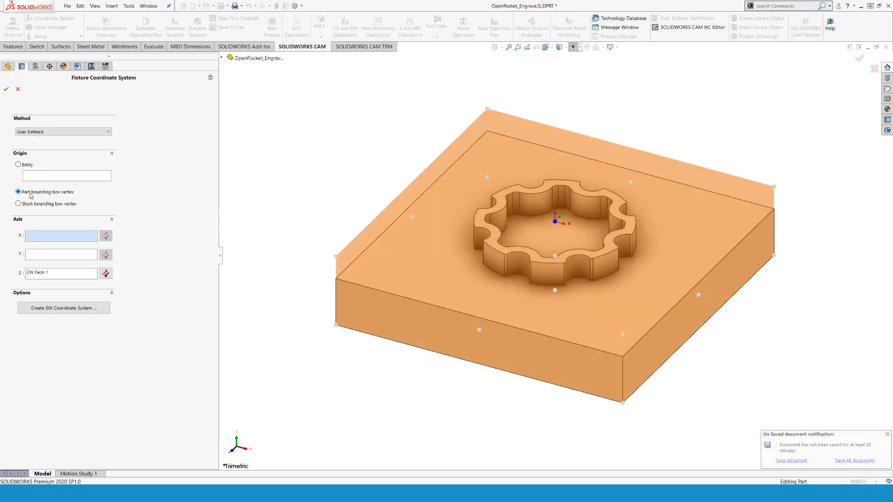
click(486, 109)
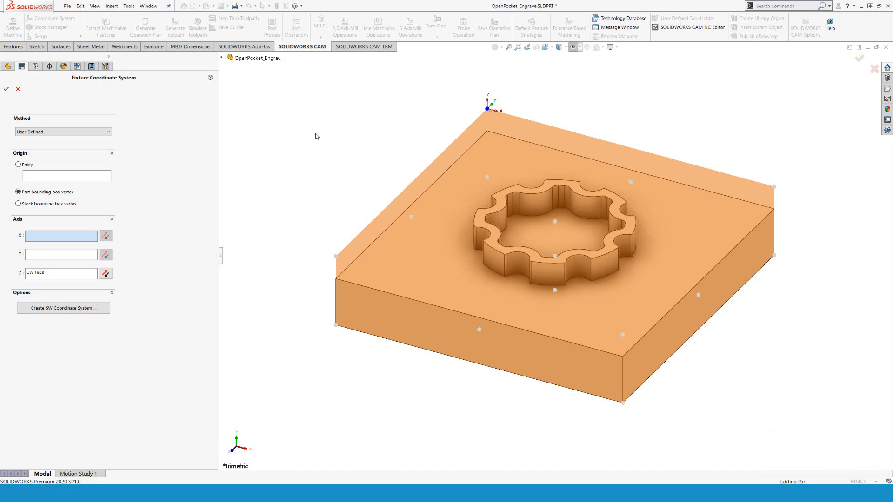
click(7, 89)
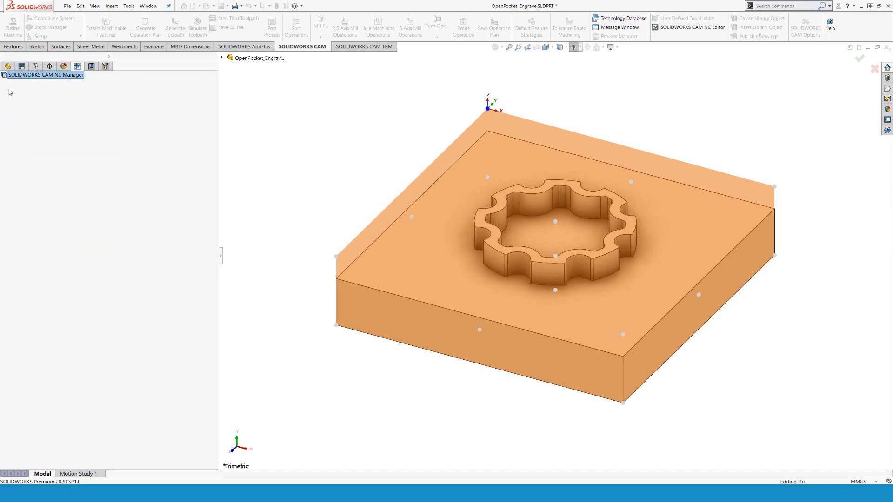
Set the stock's coordinate system to FCS and give its bounding box a Z+ offset of 2 mm
click(54, 90)
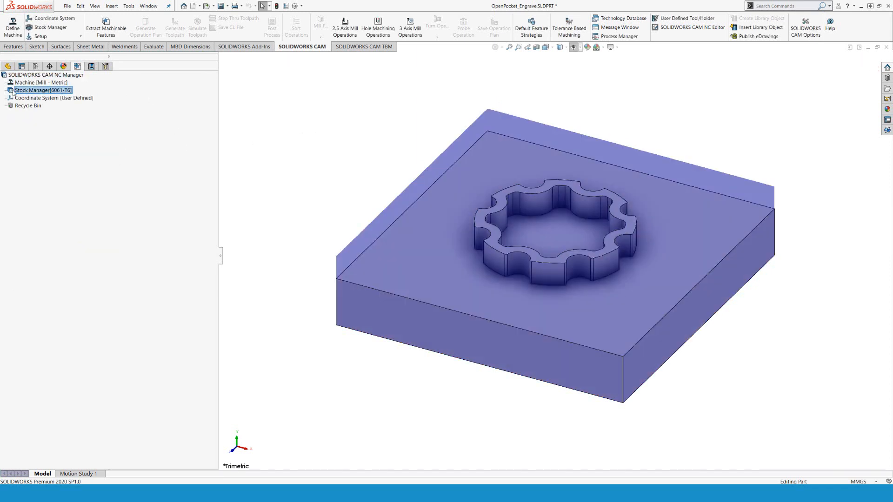
double_click(13, 91)
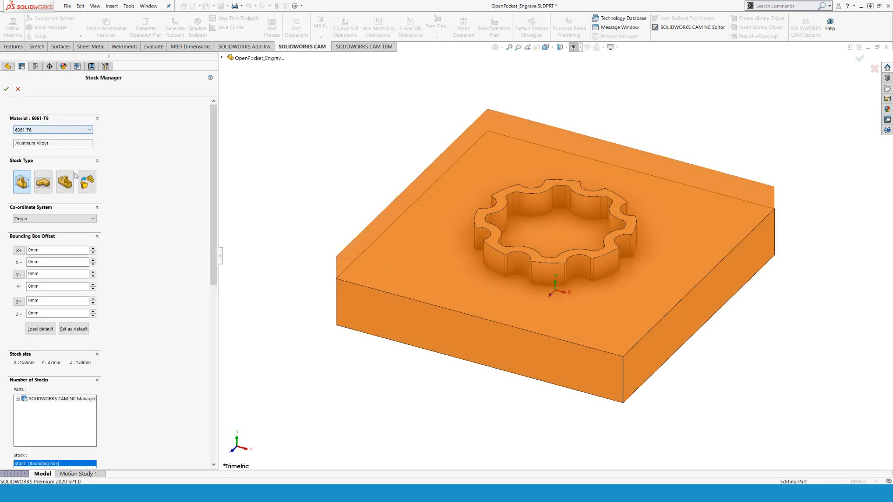
click(55, 301)
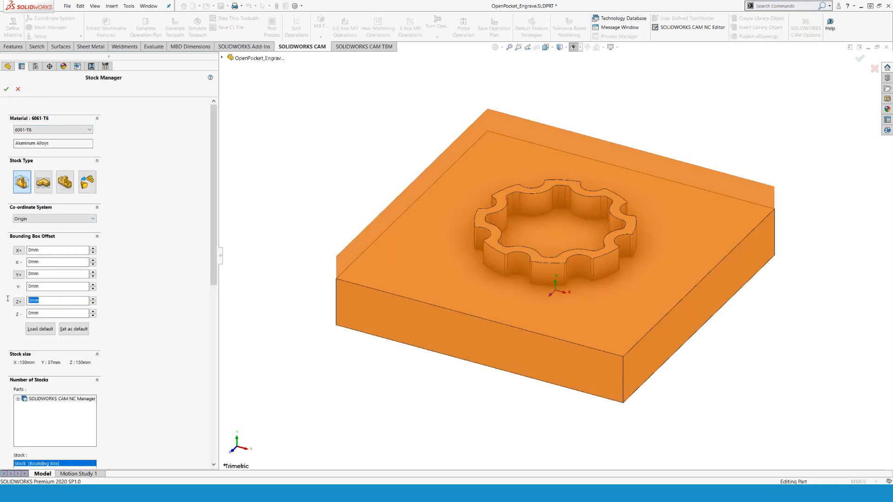
click(29, 219)
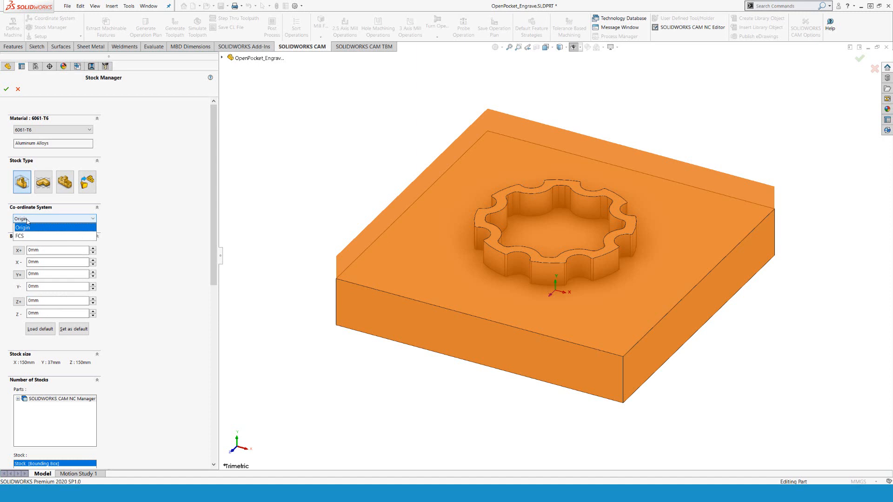
click(27, 233)
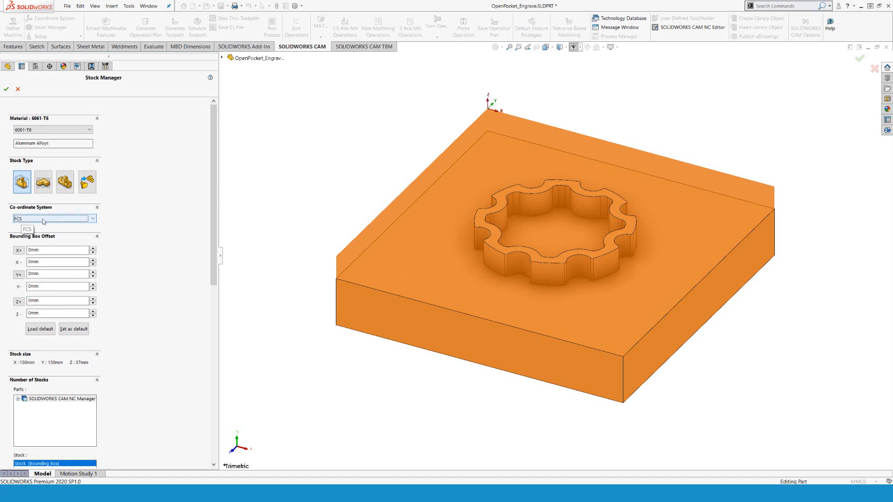
drag(43, 301, 4, 302)
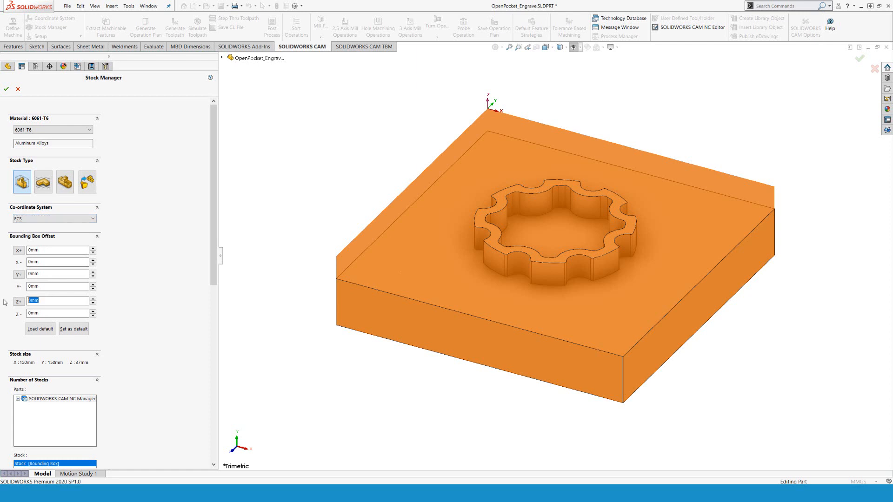
text(2)
click(7, 89)
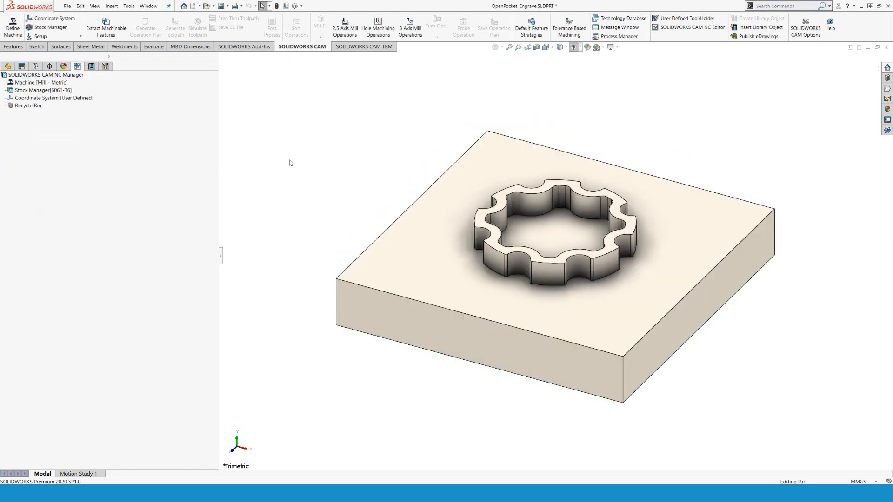
Create a mill part setup on the plate's upper face, without any face or perimeter features
right_click(60, 100)
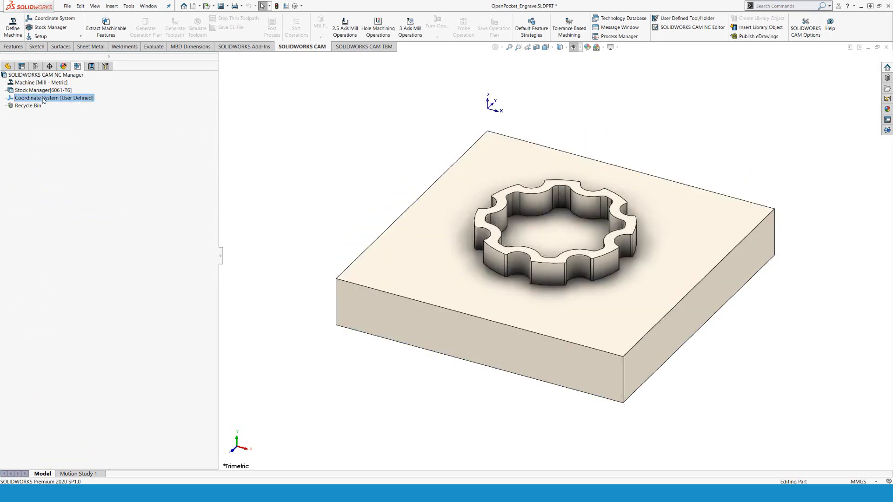
click(69, 112)
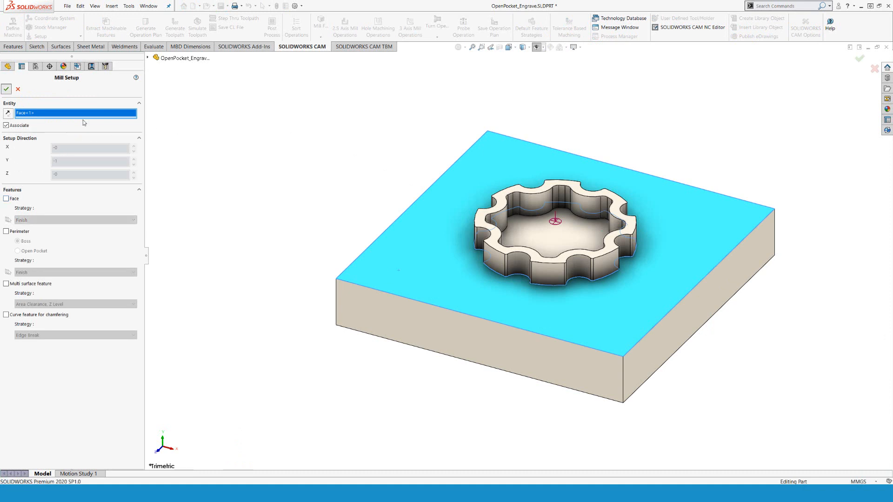
click(6, 89)
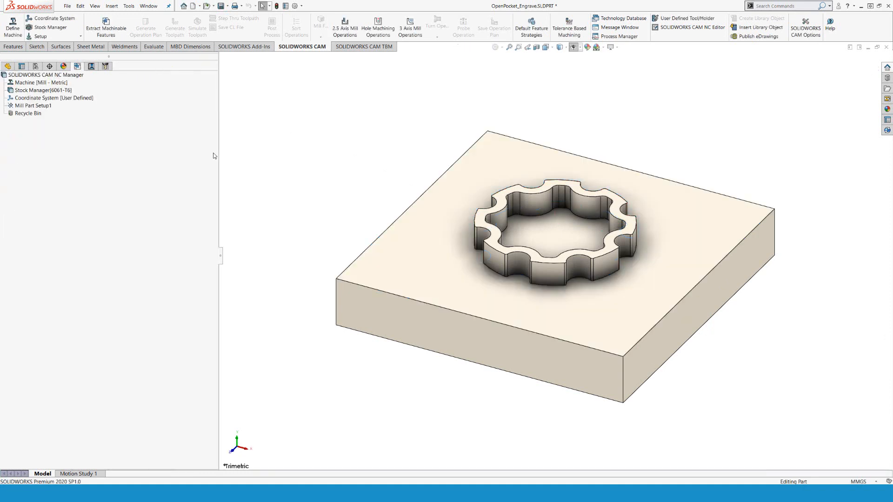
Add a 2.5 axis face feature on the gear-shaped ring's top face with the Finish strategy and an Upto Stock end condition
right_click(40, 107)
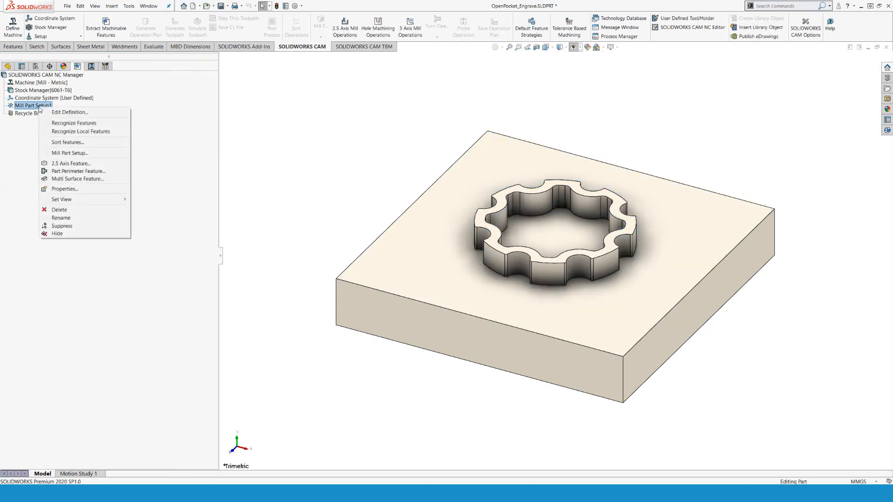
click(71, 164)
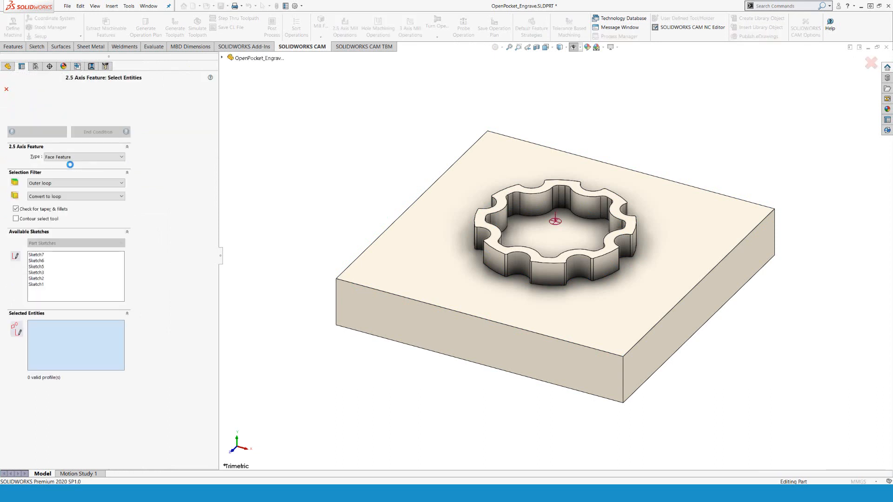
click(502, 199)
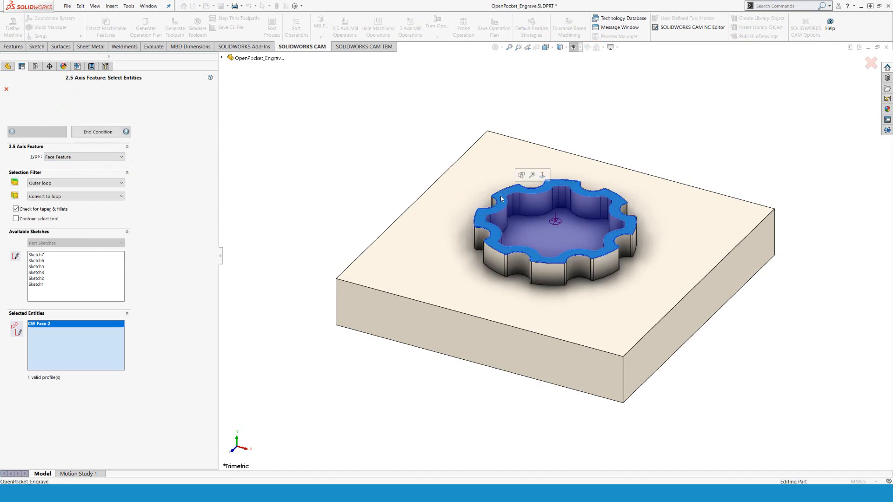
click(101, 132)
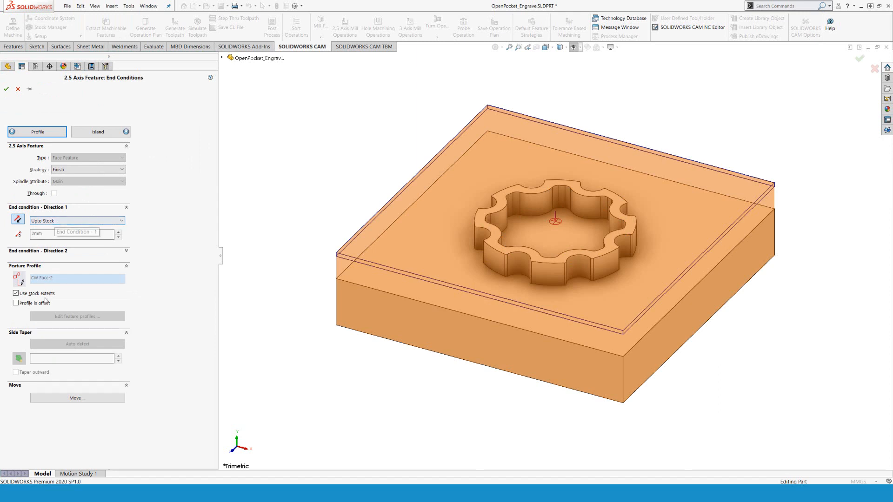
click(6, 89)
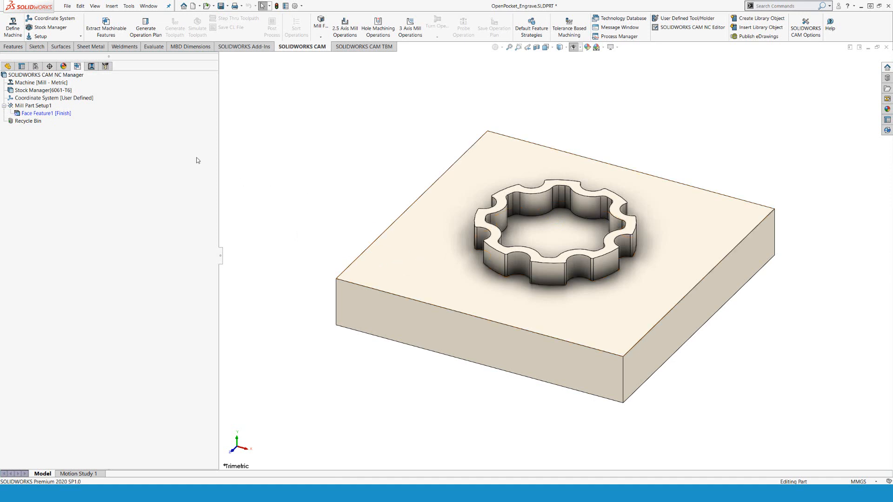
Define a 2.5 axis open pocket from the plate's upper face, ending up to the ring's top face, and proceed to its island entities
right_click(43, 107)
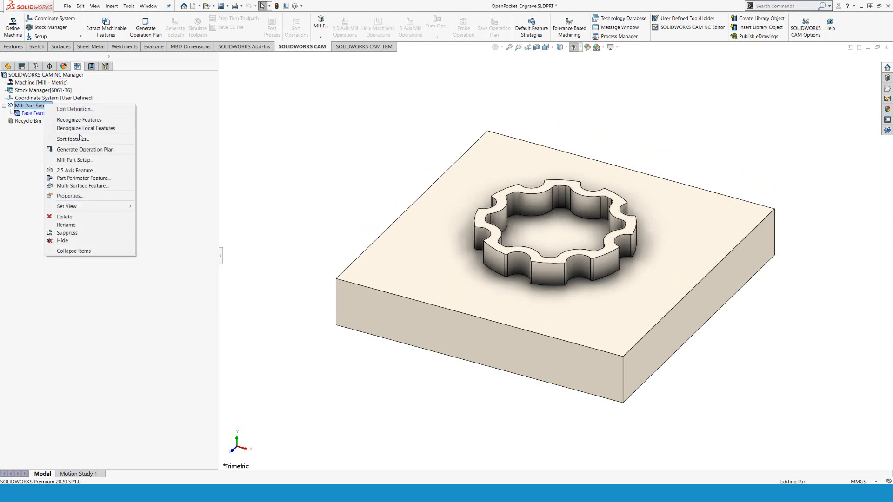
click(80, 171)
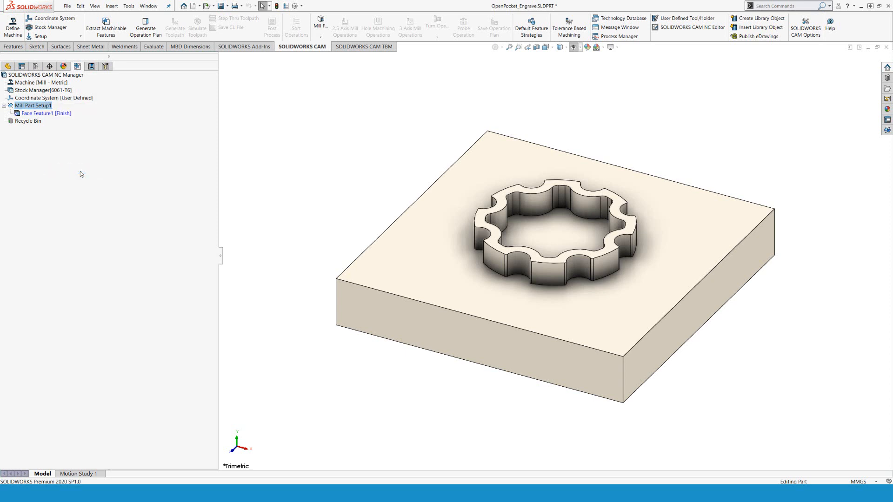
click(90, 157)
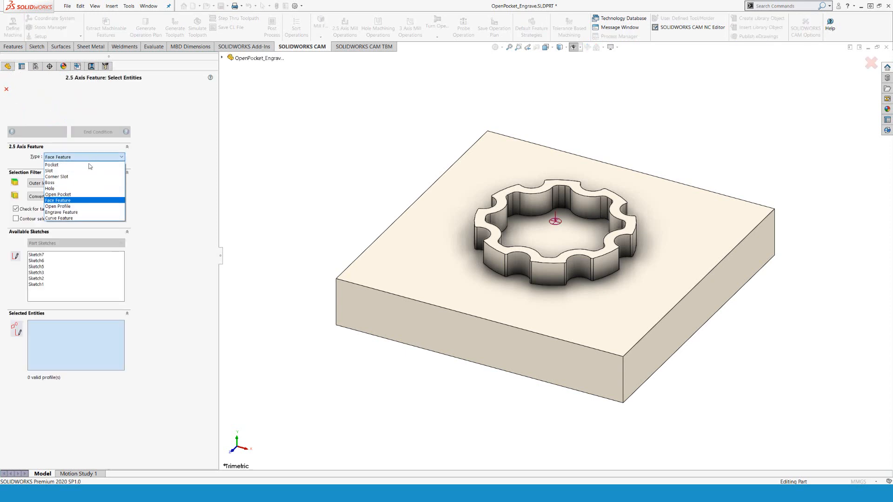
click(85, 195)
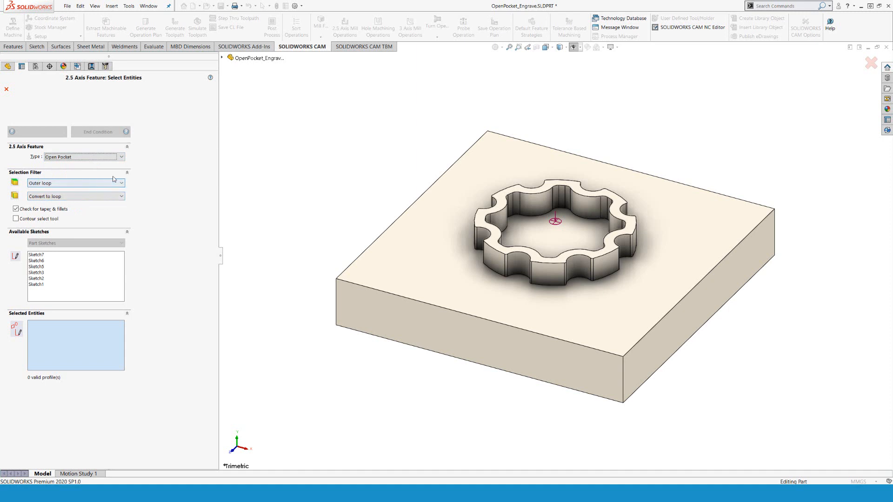
click(425, 253)
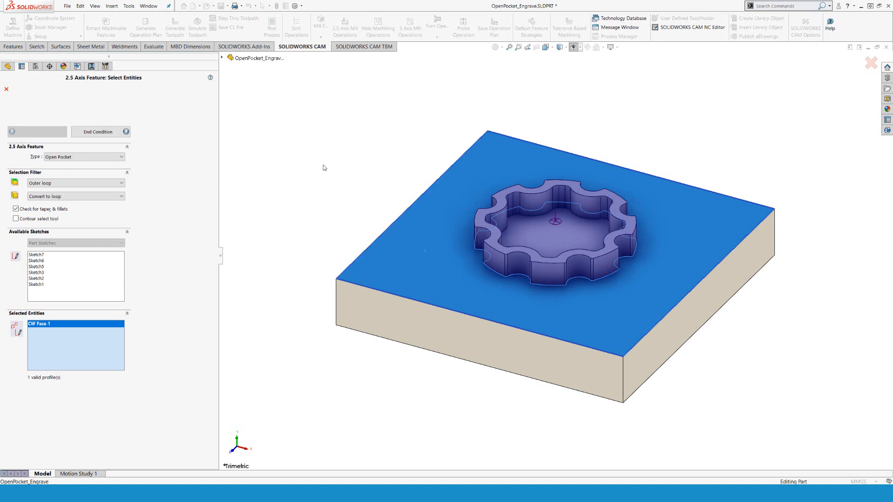
click(93, 132)
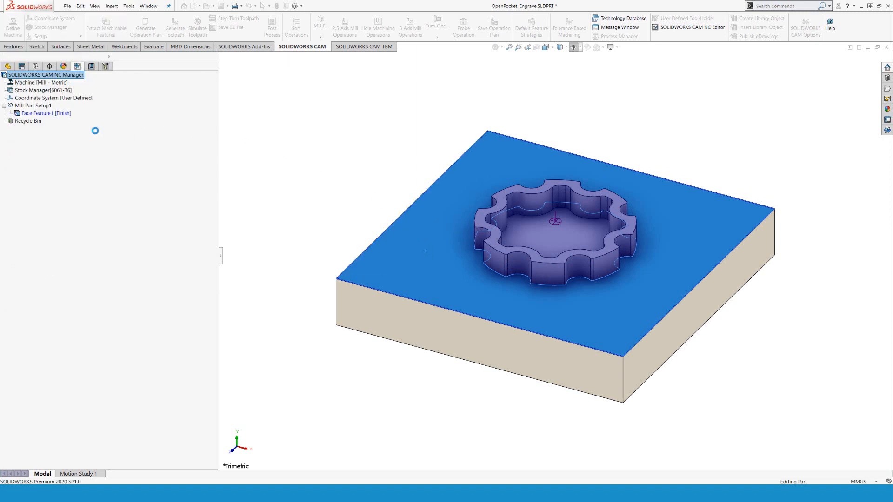
click(482, 217)
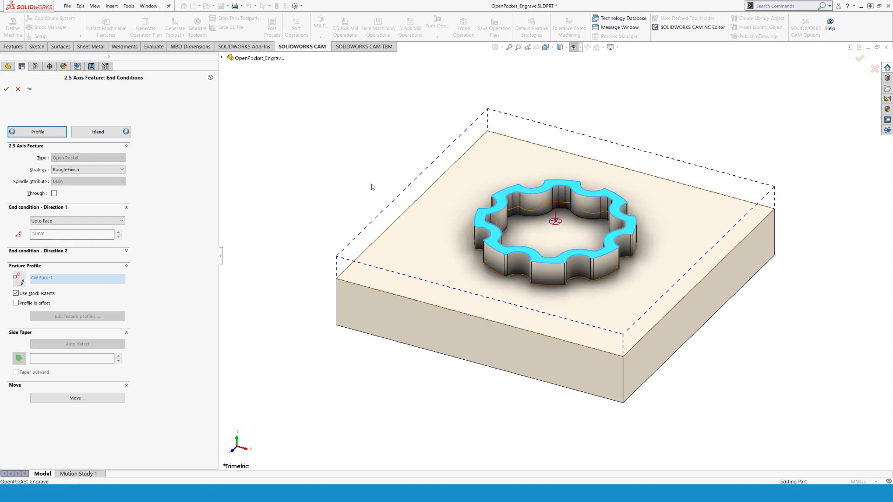
click(102, 133)
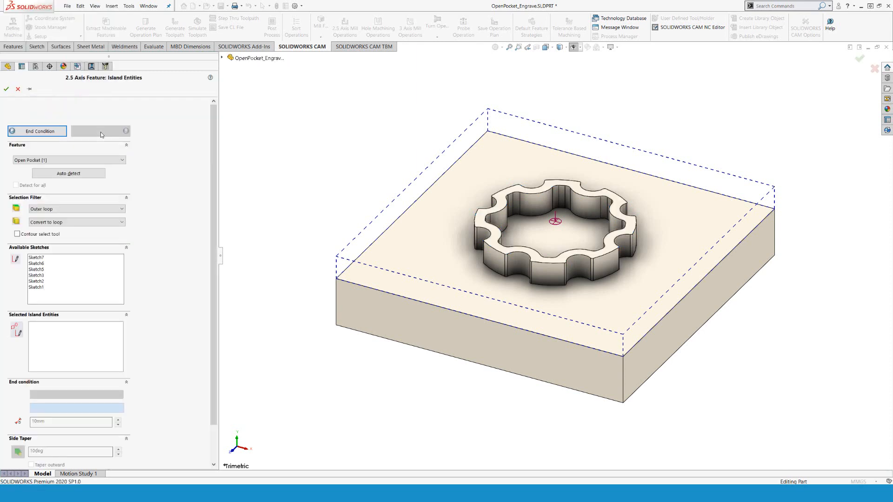
click(484, 215)
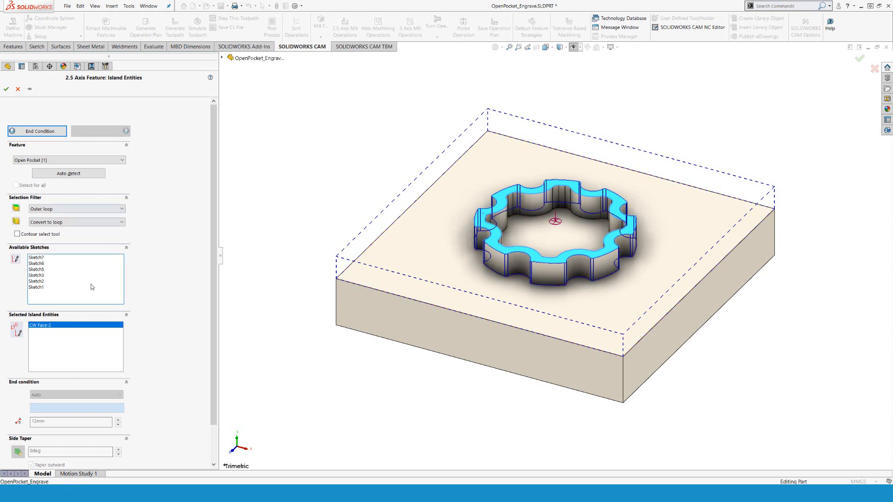
click(67, 328)
key(Delete)
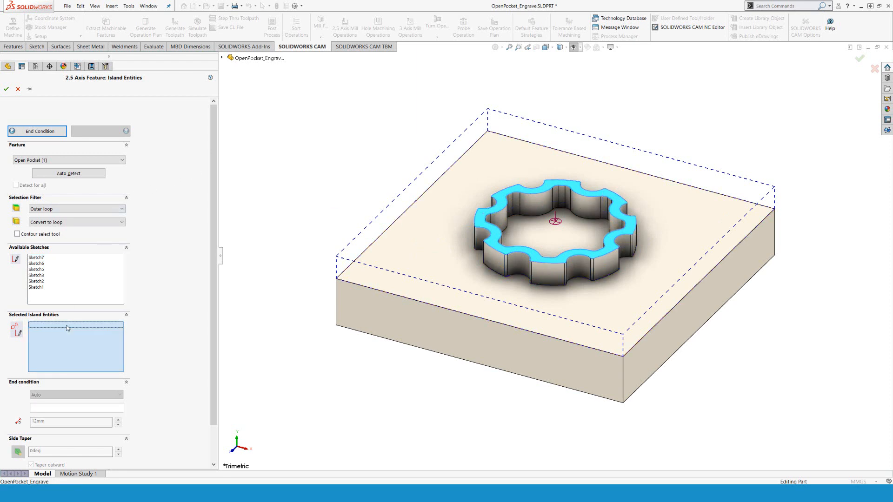
Auto-detect the open pocket's island and complete the feature
click(70, 174)
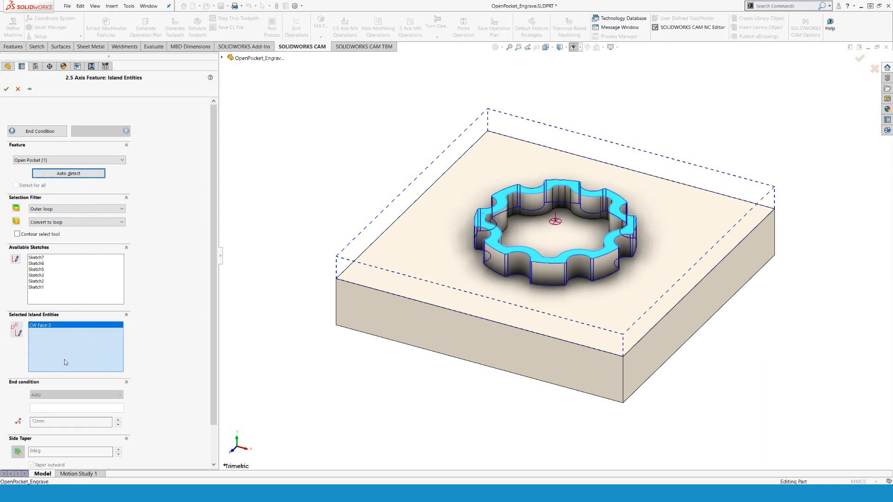
click(6, 88)
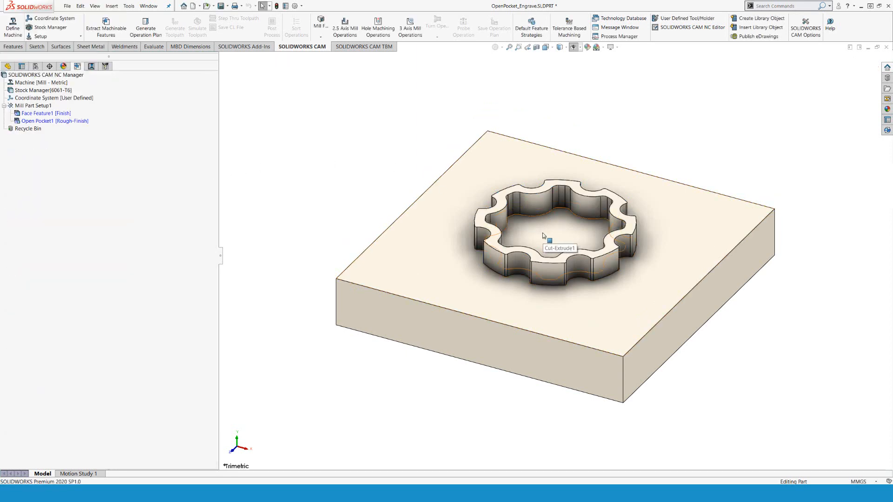
Add a 2.5 axis pocket feature from the floor inside the gear-shaped ring up to its top face, using the Rough-Rough(Rest)-Finish strategy
click(27, 106)
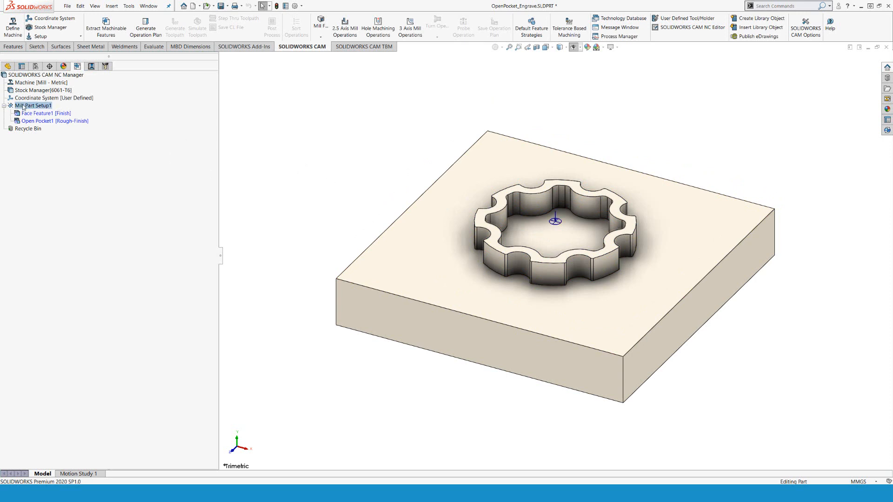
right_click(24, 107)
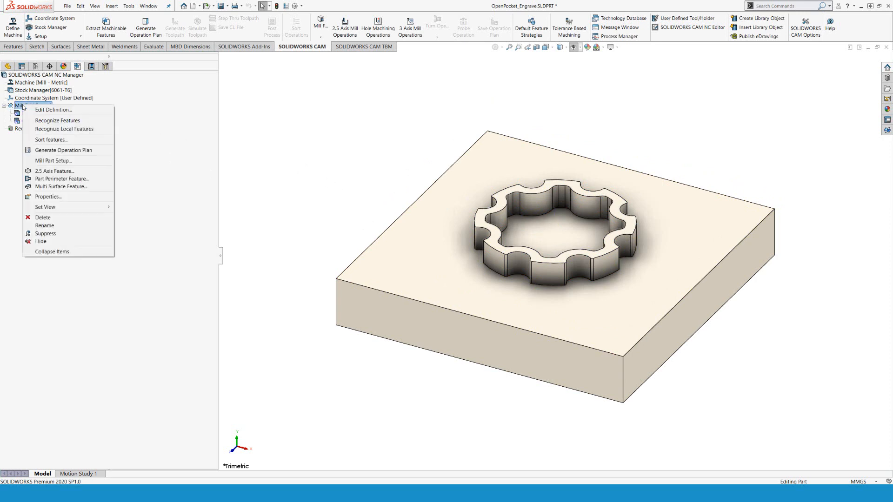
click(52, 171)
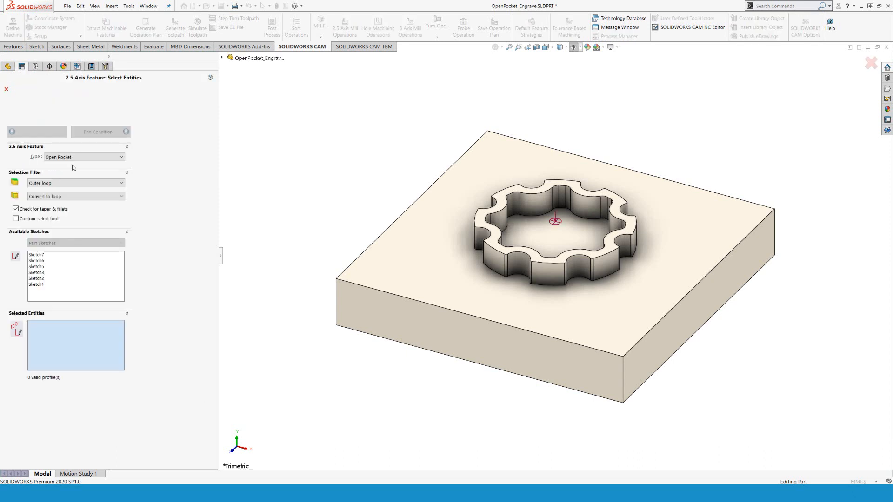
click(82, 157)
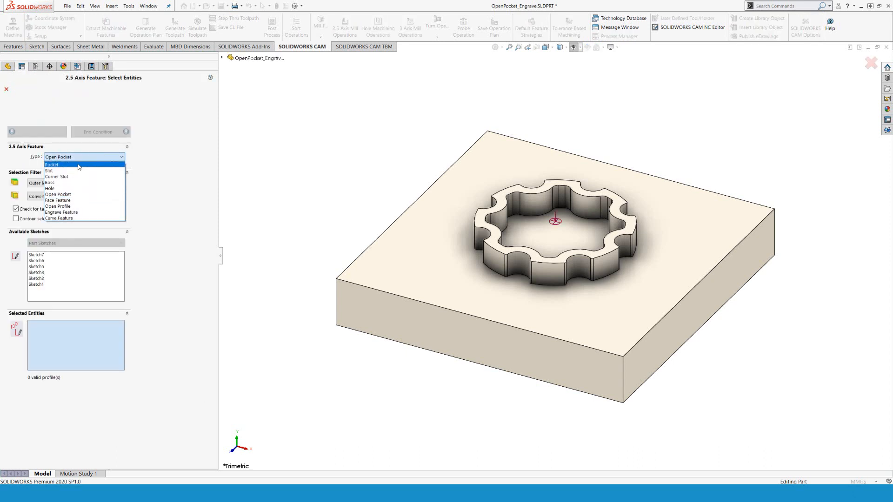
click(79, 165)
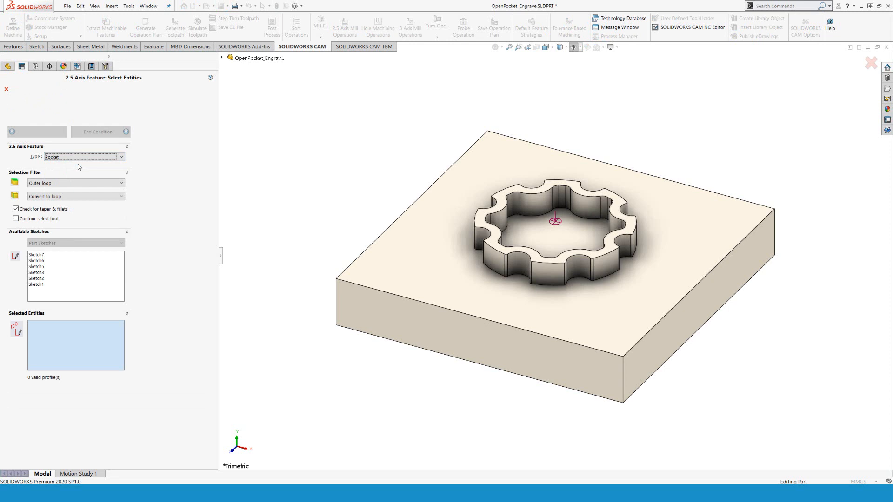
click(523, 238)
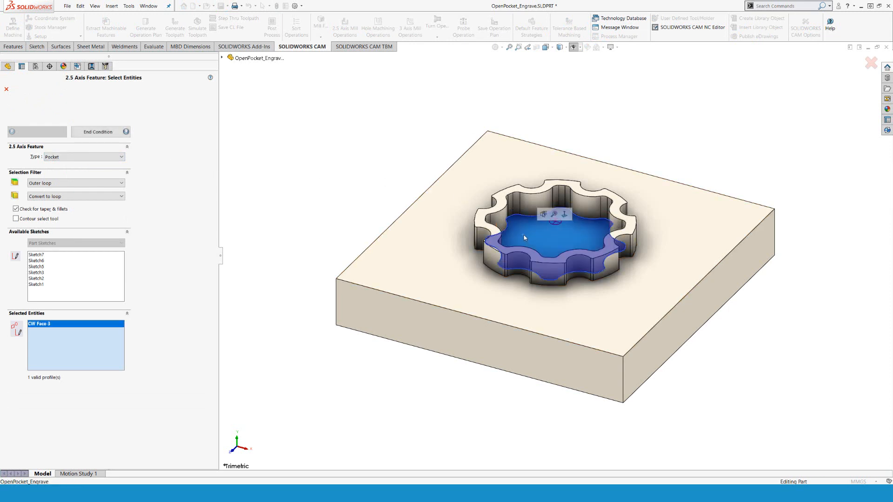
click(108, 133)
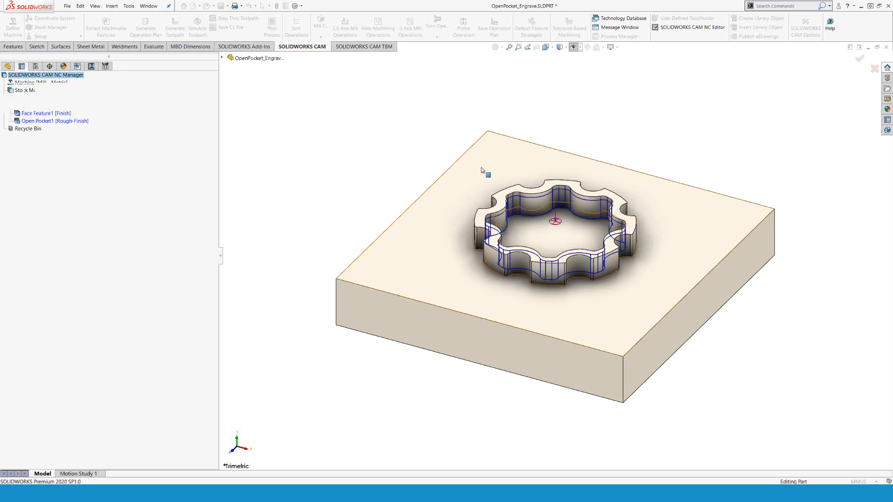
click(498, 198)
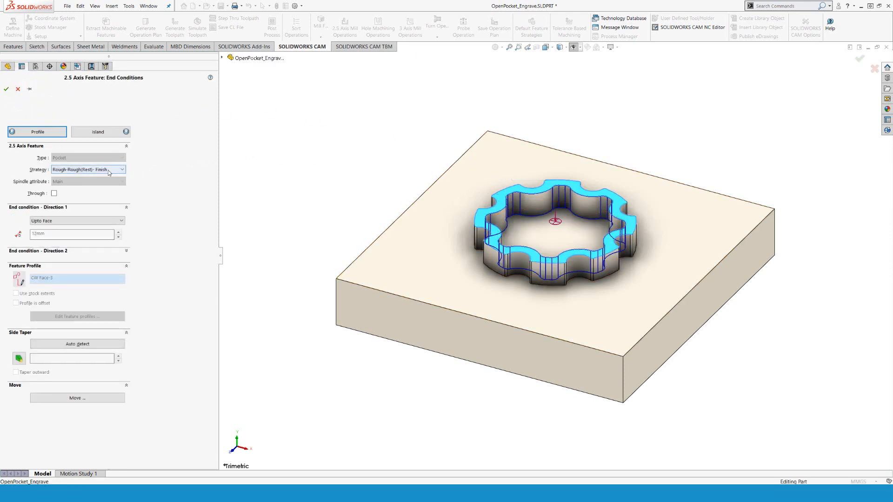
mouse_move(108, 170)
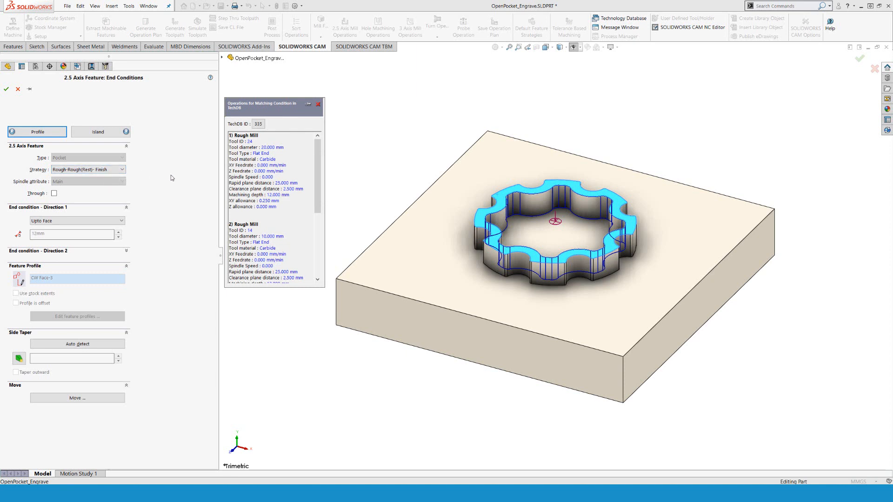
click(7, 89)
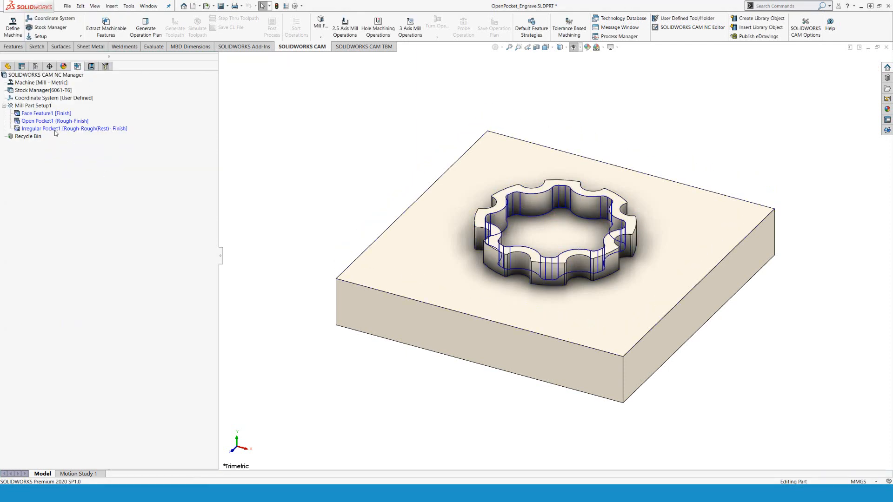
Generate the operation plan and toolpaths for Mill Part Setup1
click(41, 106)
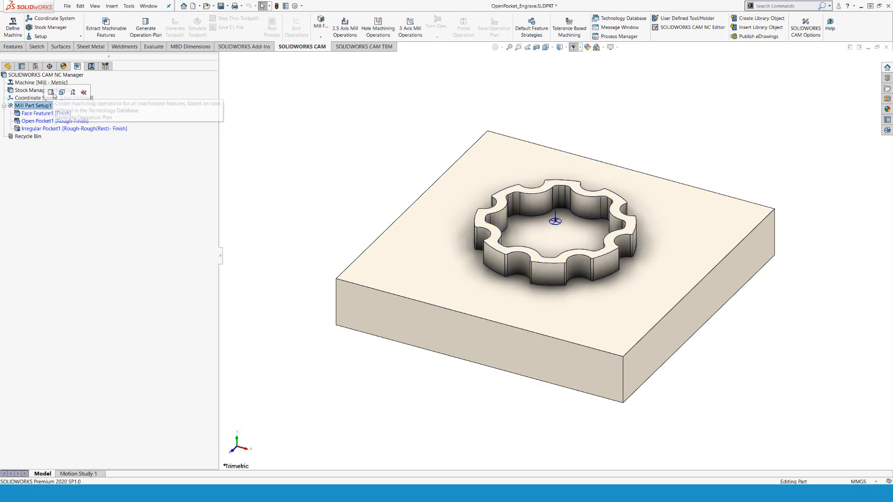
click(53, 93)
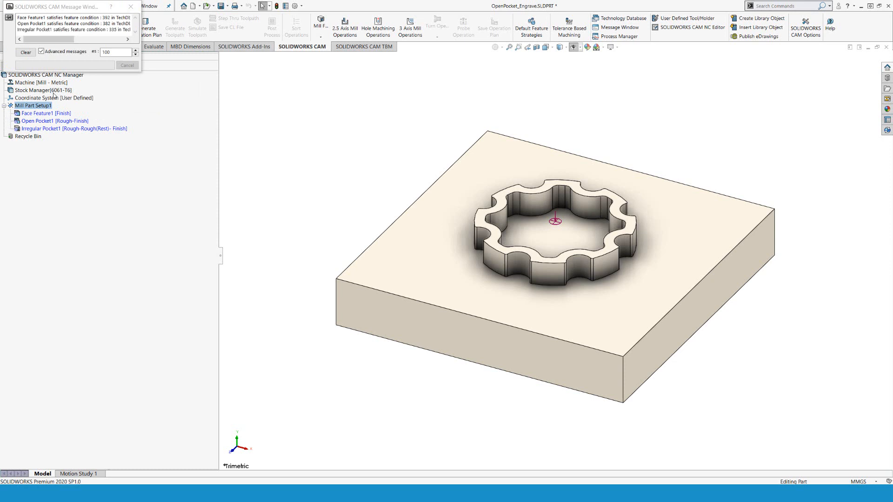
click(45, 106)
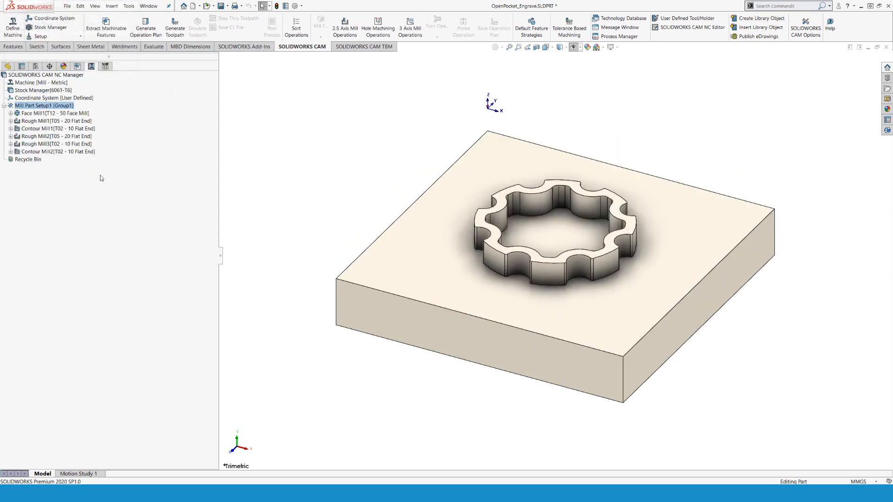
Examine the toolpath of each face, rough and contour mill operation in the first setup
click(69, 113)
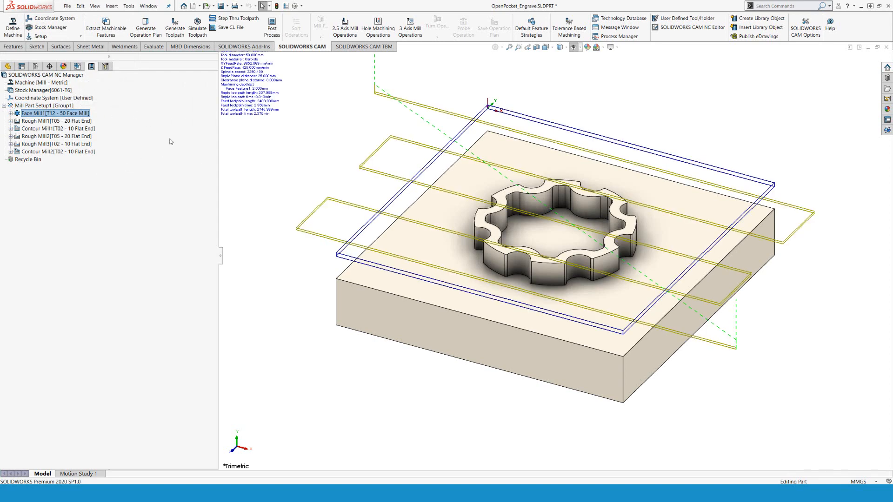
click(86, 122)
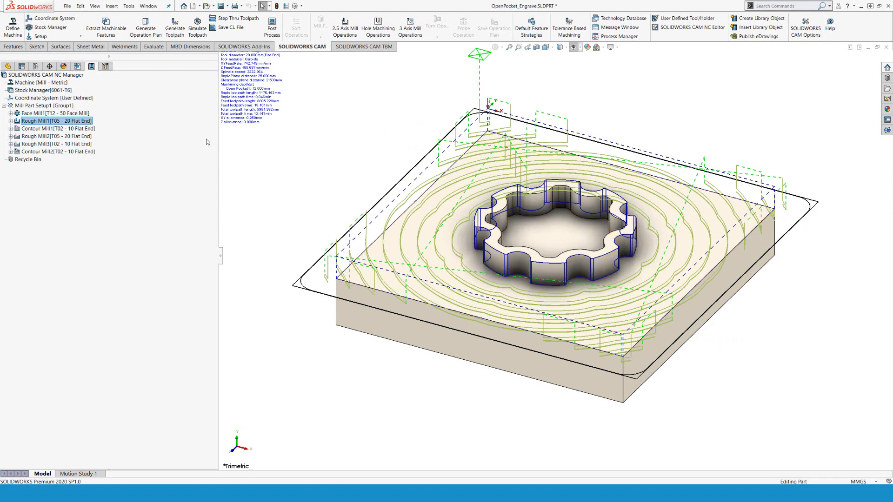
click(86, 129)
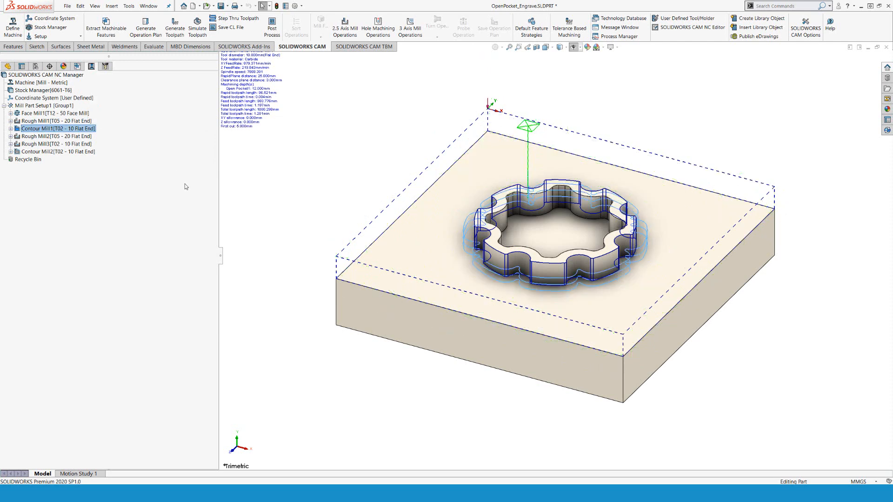
click(81, 136)
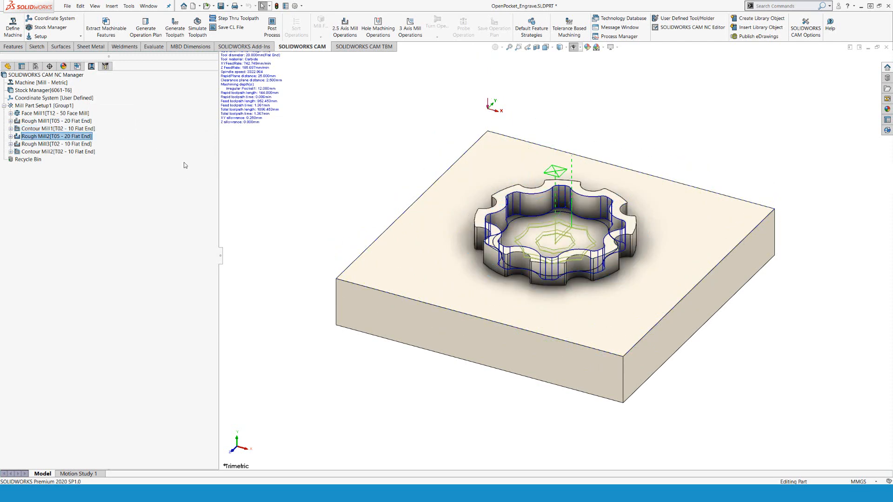
click(85, 144)
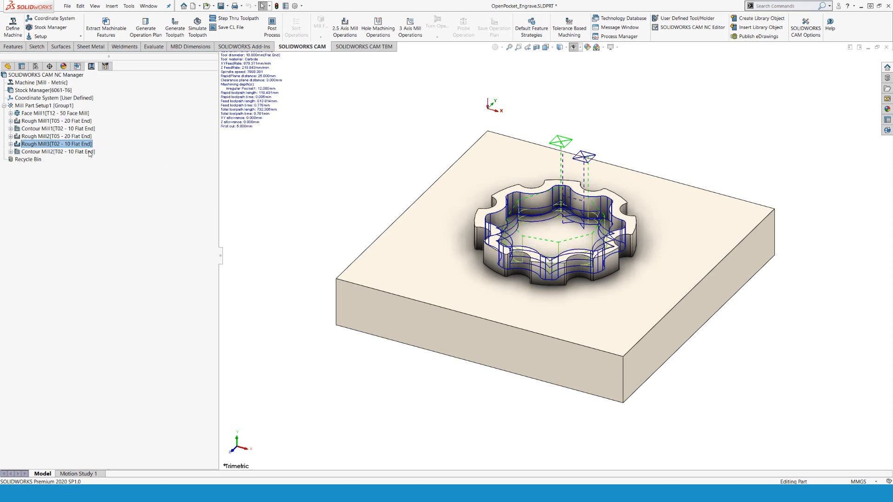
click(89, 152)
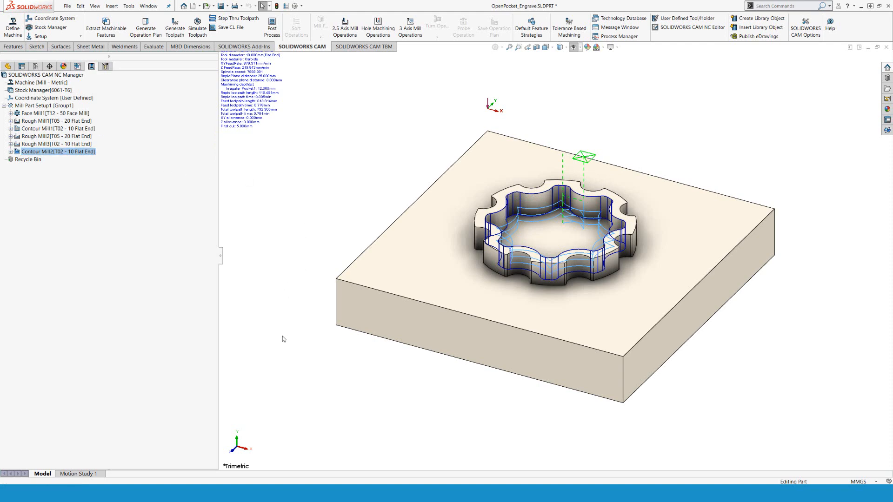
Create a second mill part setup on the plate's underside face, the side with the rectangular pocket, without a face feature
middle_drag(283, 337, 574, 337)
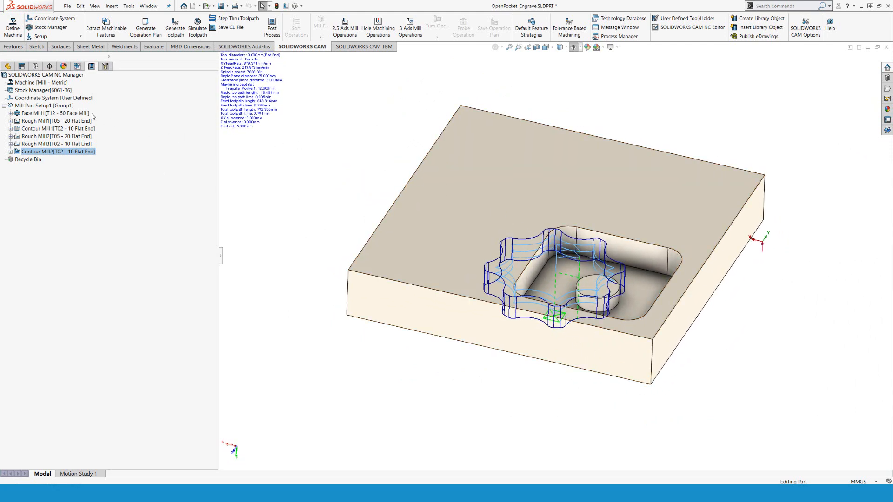
click(71, 107)
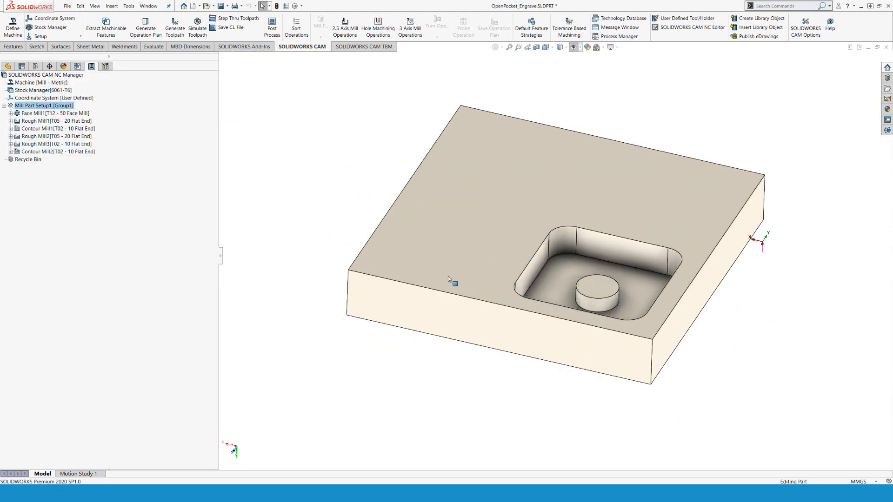
scroll(736, 345, down, 2)
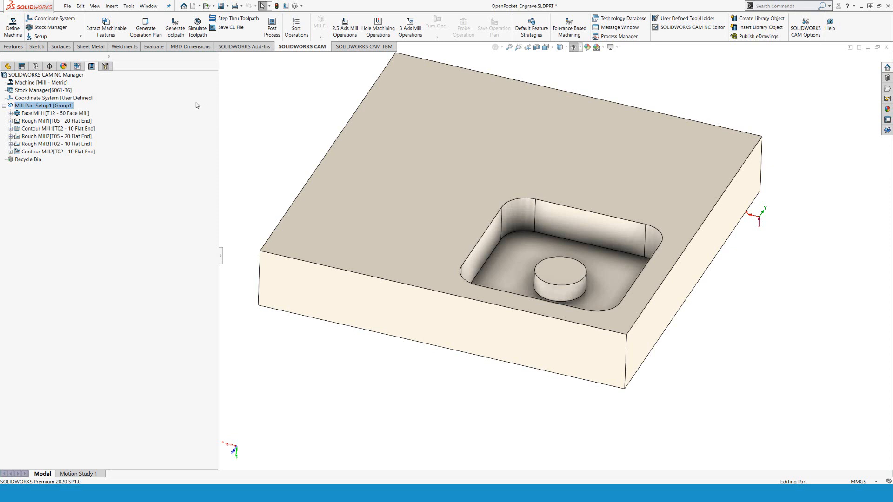
click(77, 66)
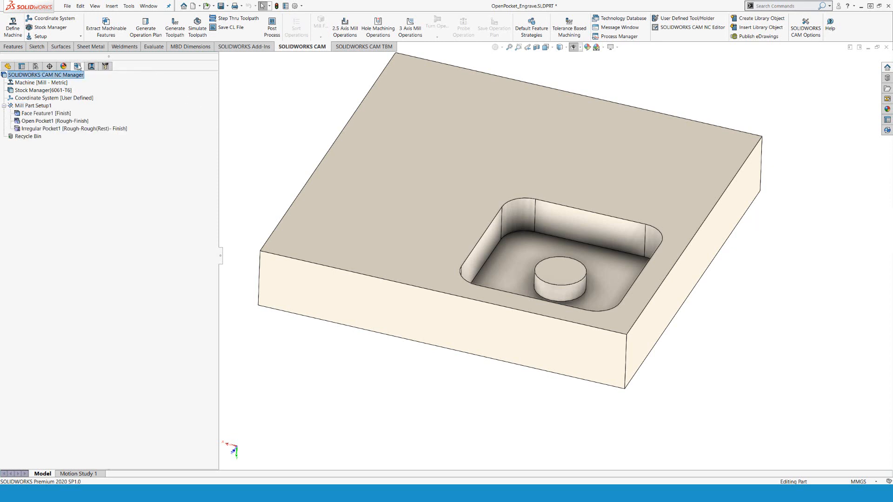
right_click(37, 92)
click(59, 108)
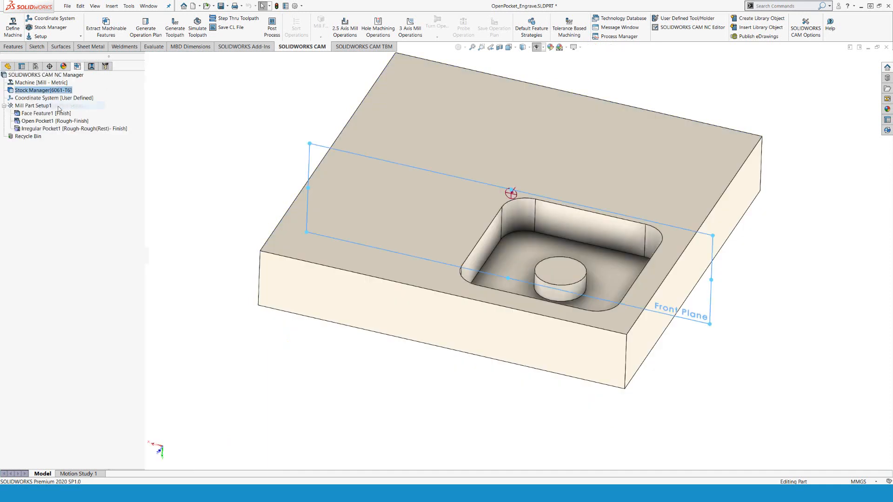
click(398, 122)
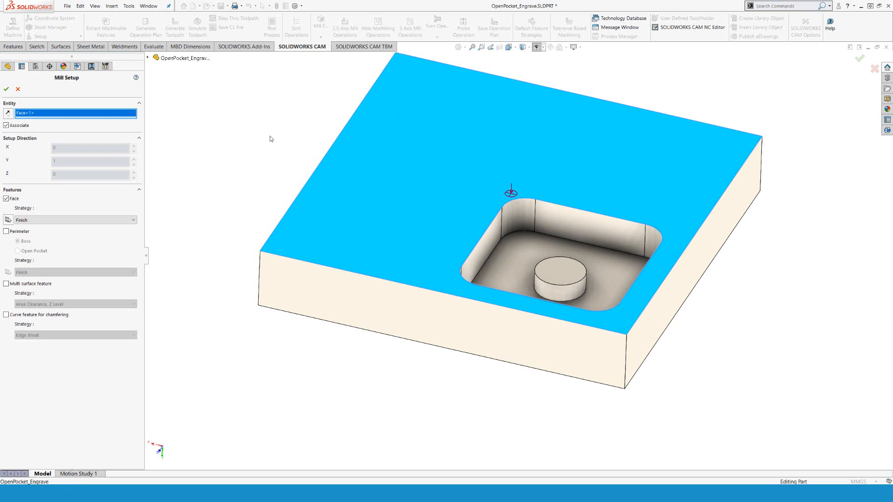
click(7, 199)
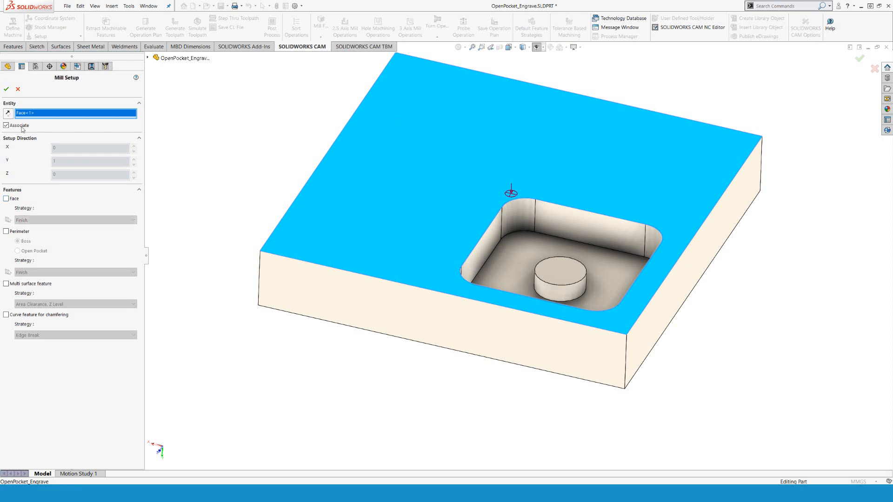
click(6, 88)
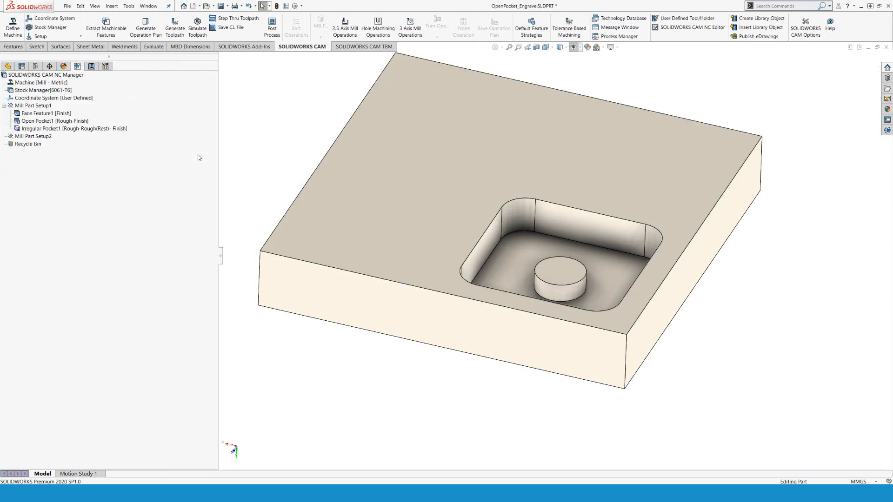
Add a 2.5 axis pocket feature to Mill Part Setup2 from the rectangular pocket's floor up to the plate's surrounding face, using the Rough-Finish strategy
right_click(35, 137)
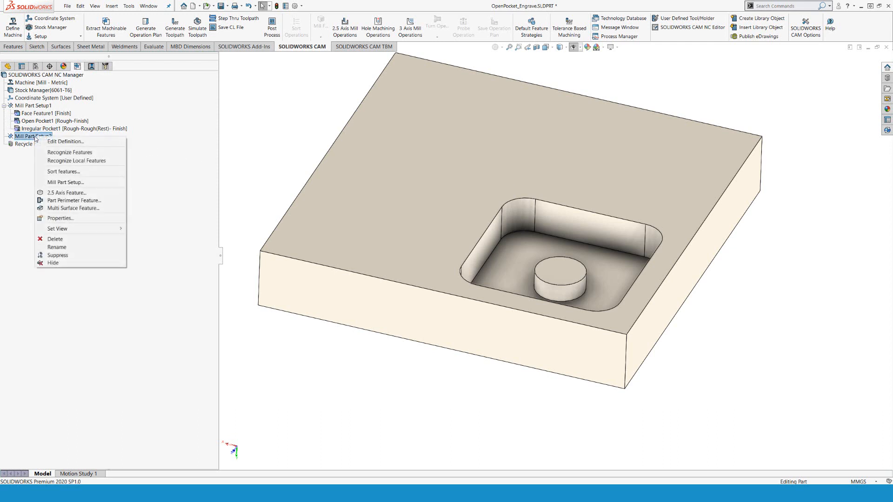
click(66, 192)
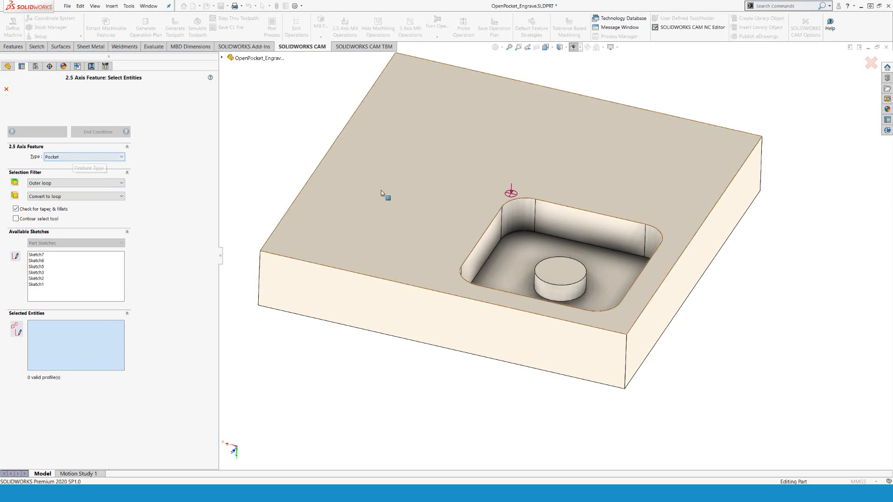
click(500, 264)
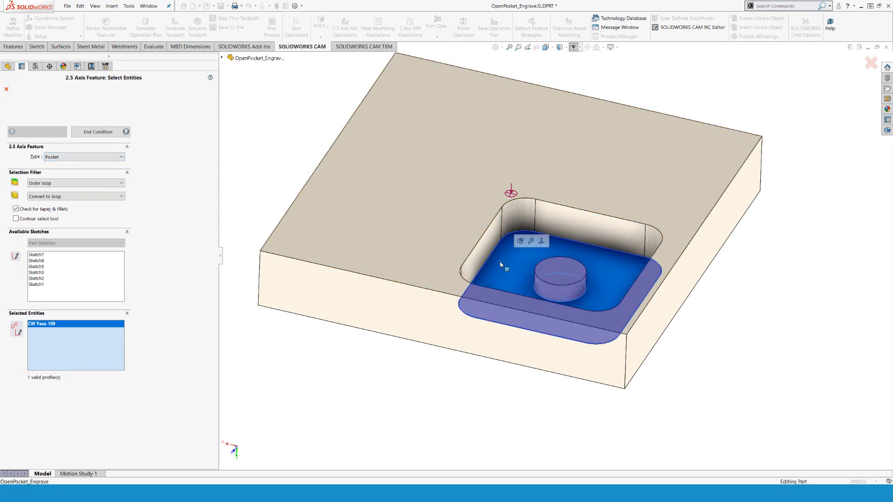
click(111, 130)
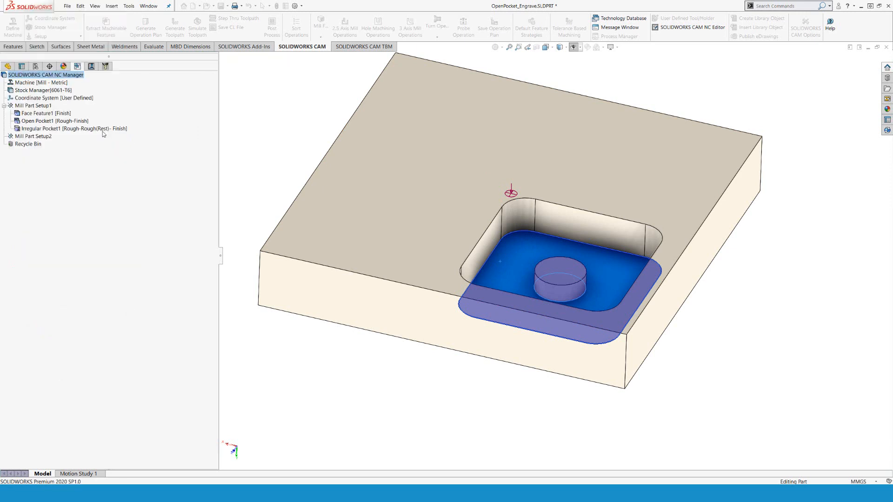
click(445, 194)
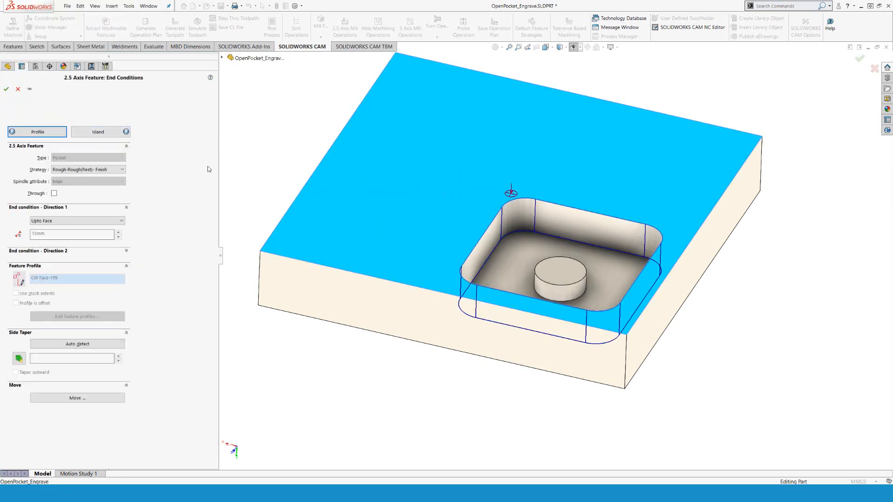
click(121, 171)
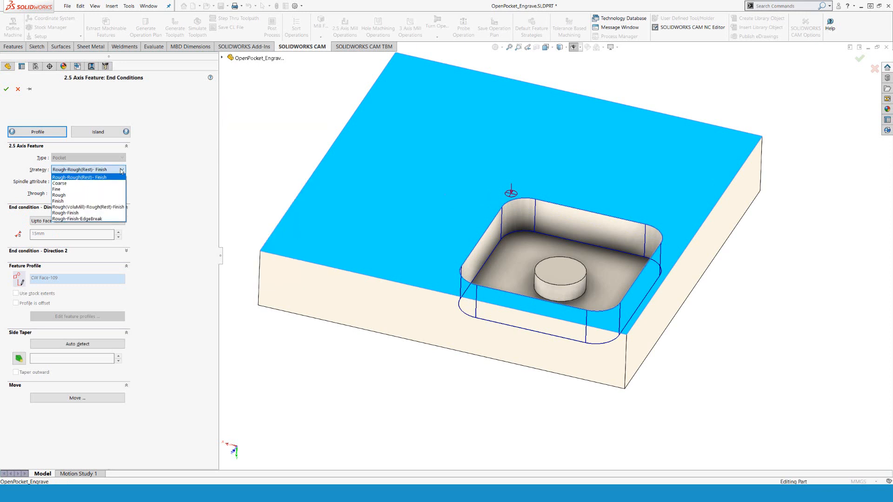
click(76, 213)
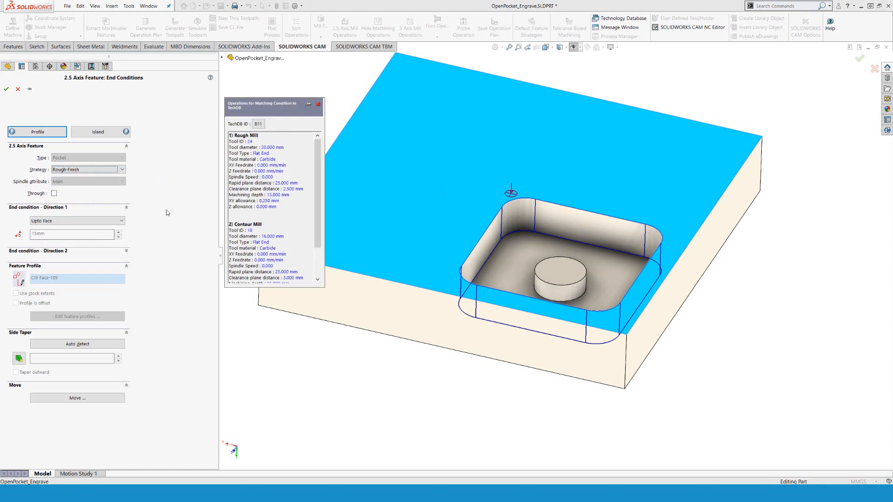
Auto-detect the round boss as an island in the rectangular pocket and finish the feature
click(98, 133)
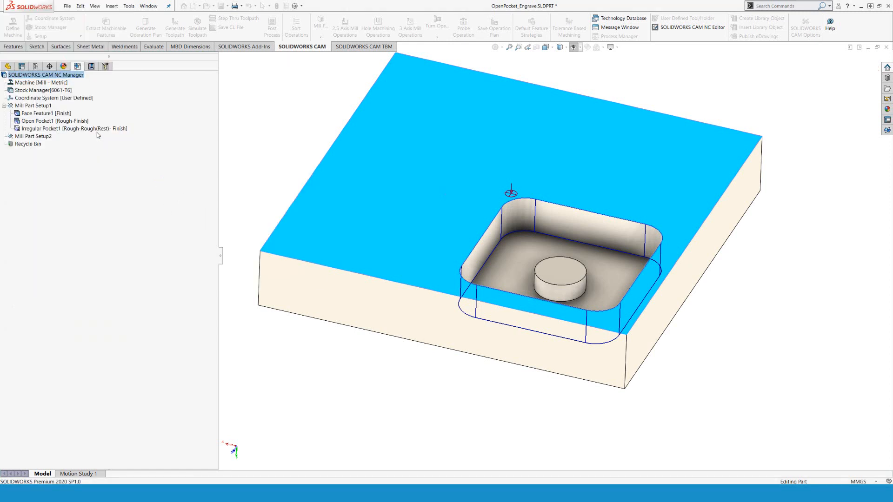
click(73, 173)
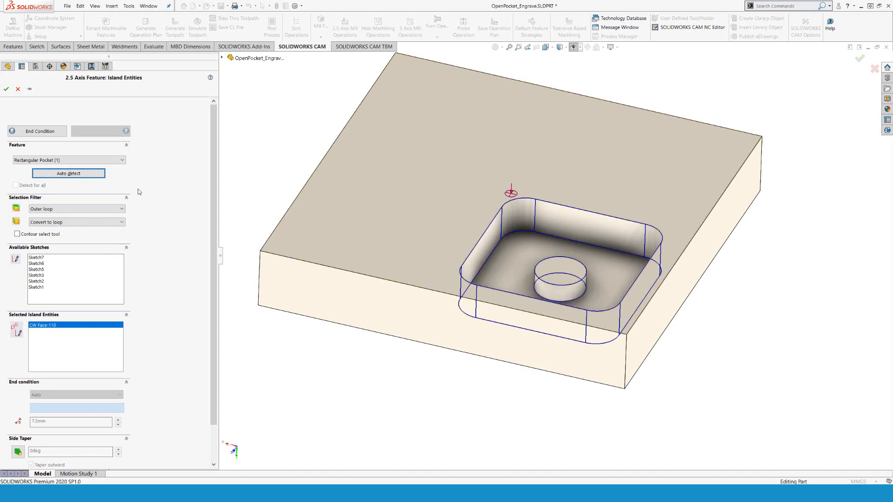
click(6, 89)
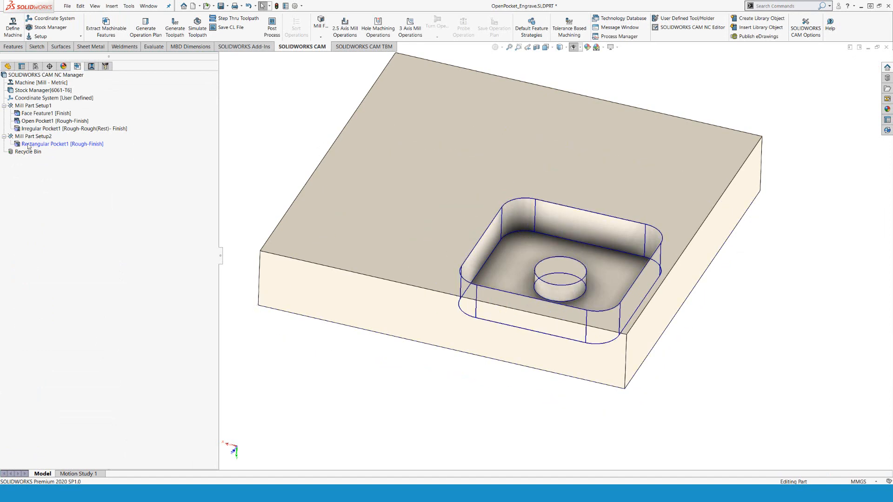
Generate the operation plan and toolpaths for Mill Part Setup2 and check its rough and contour mill toolpaths
click(20, 145)
click(28, 133)
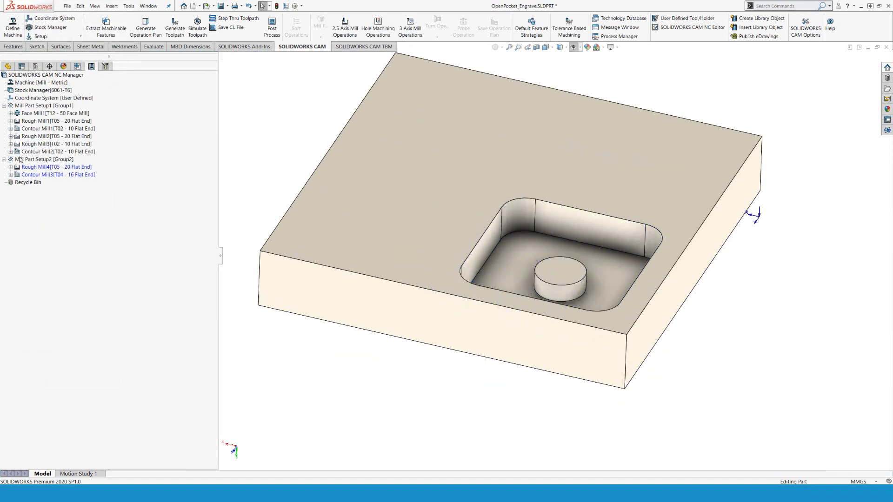
click(20, 160)
click(25, 147)
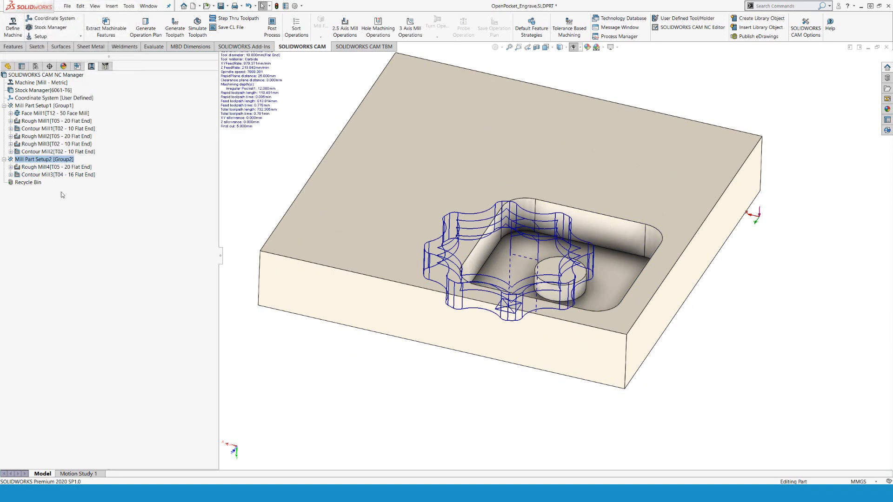
click(41, 167)
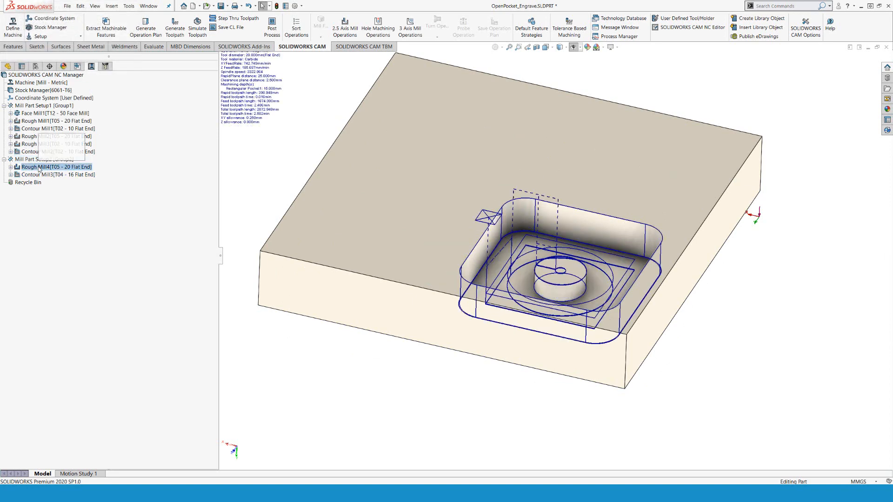
click(42, 175)
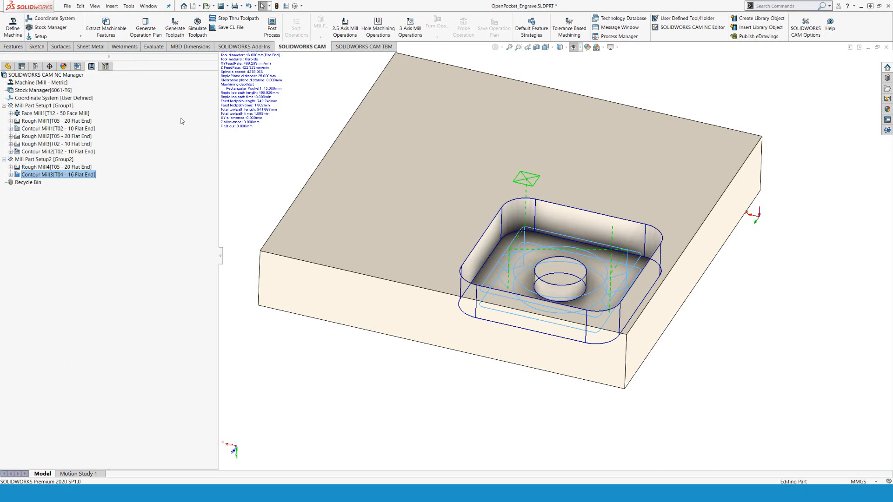
Simulate the toolpaths of the first setup with the run mode Next Setup, watching from the gear-shaped ring's side
click(197, 28)
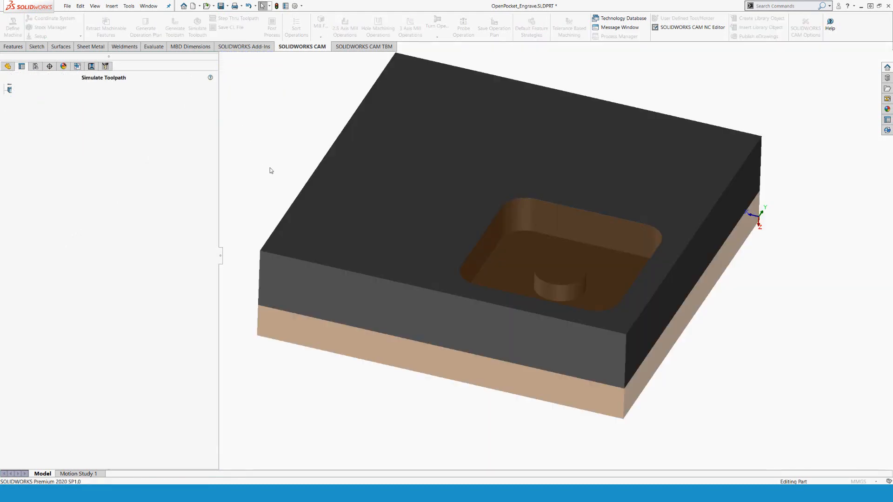
middle_drag(337, 358, 373, 95)
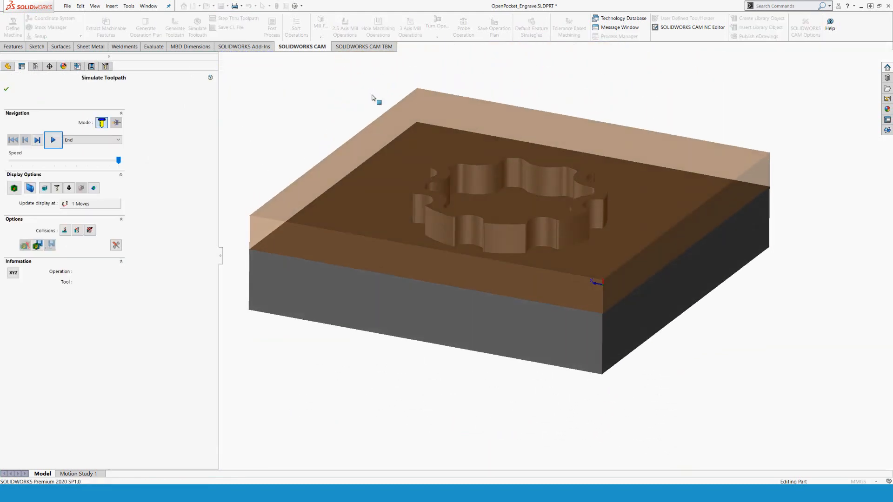
click(106, 140)
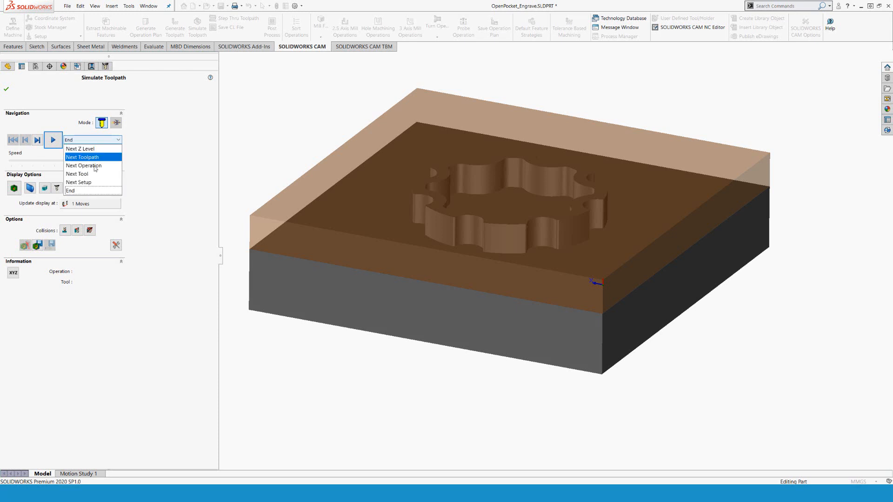
click(77, 182)
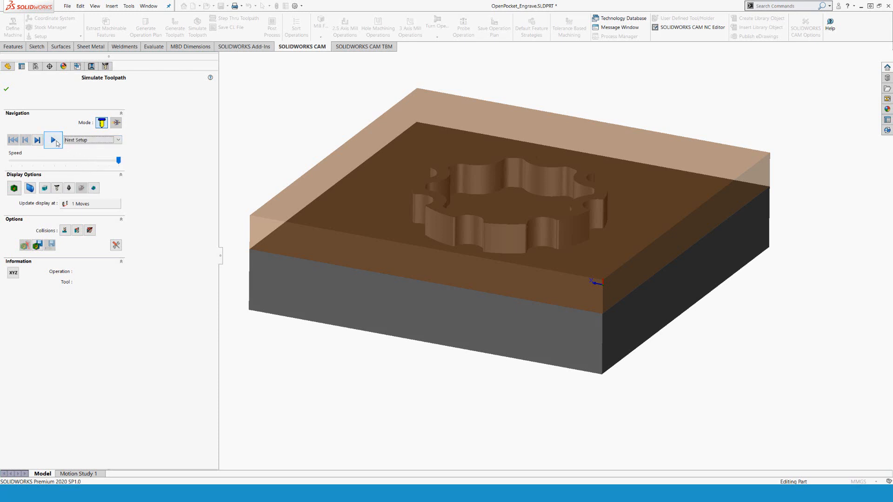
drag(119, 160, 114, 161)
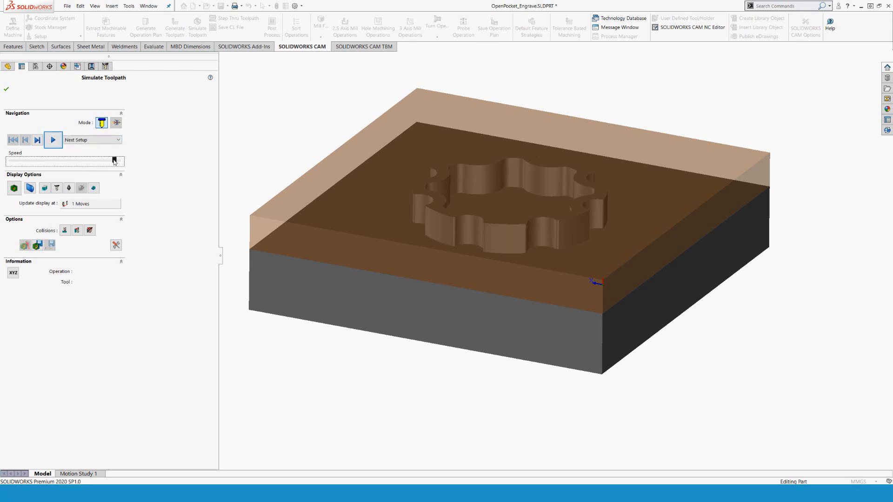
click(53, 140)
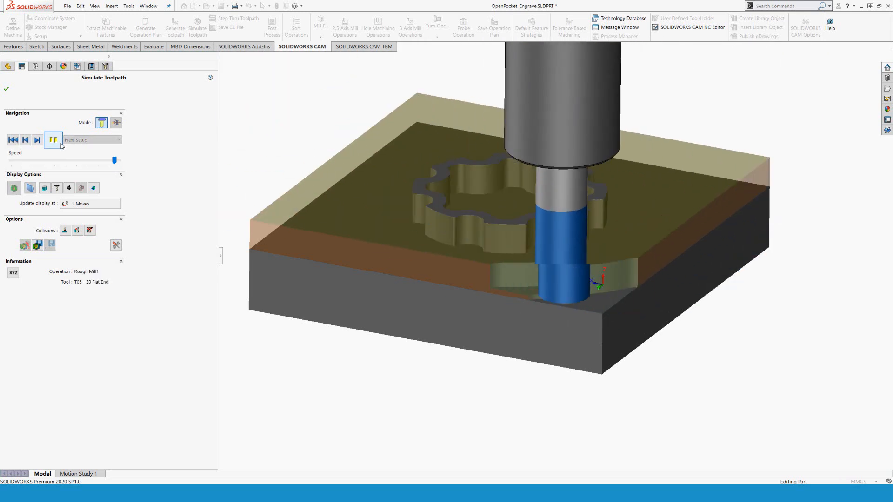
drag(115, 160, 119, 161)
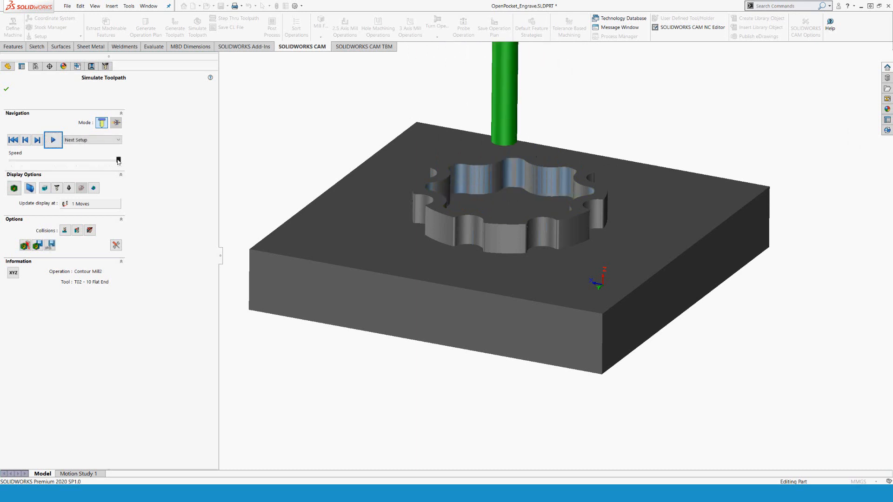
Simulate the second setup's toolpaths while viewing the side with the rectangular pocket
middle_drag(366, 372, 445, 207)
scroll(445, 207, up, 2)
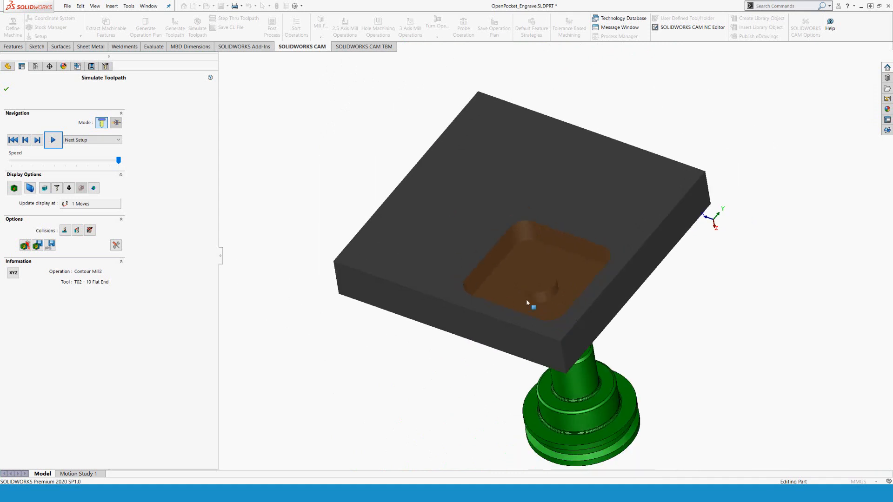
click(54, 141)
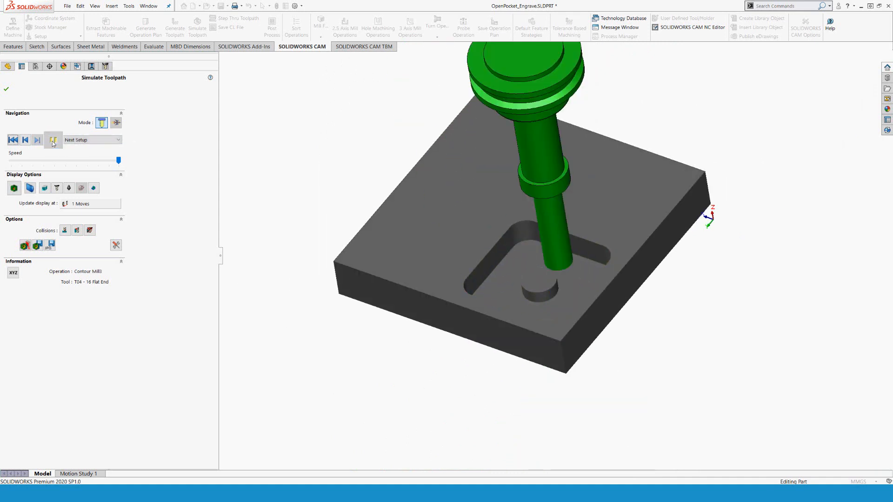
Compare the simulated stock with the design part, inspect both sides for leftover material, and close the simulation
click(14, 191)
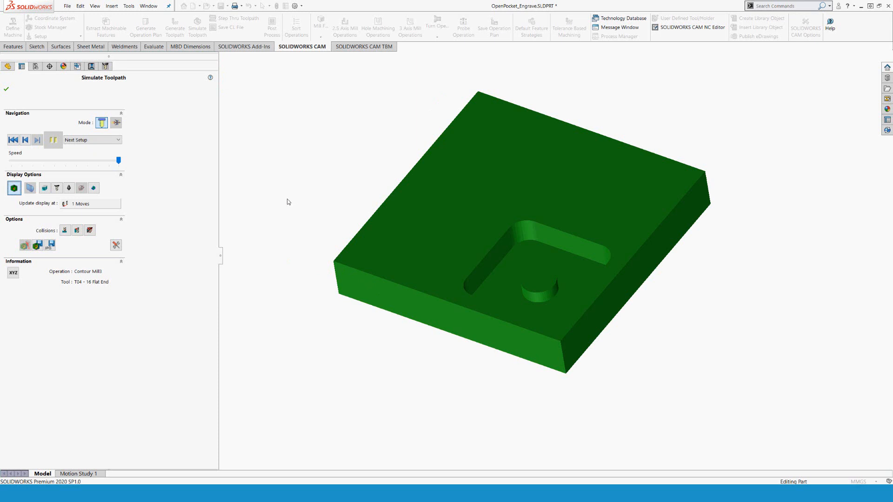
middle_drag(289, 202, 384, 317)
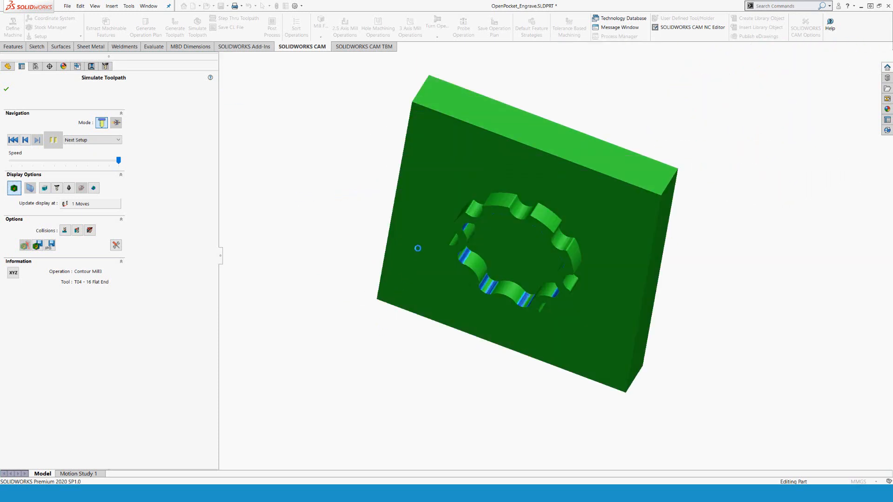
middle_drag(417, 248, 406, 94)
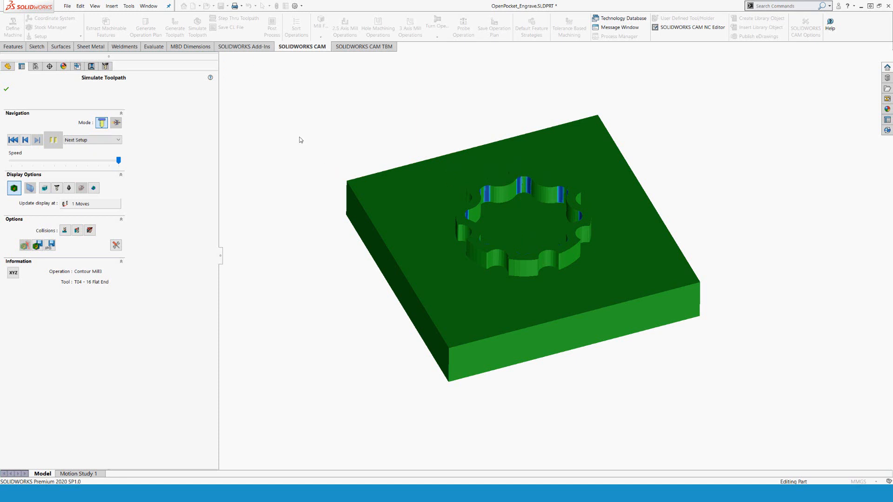
click(6, 89)
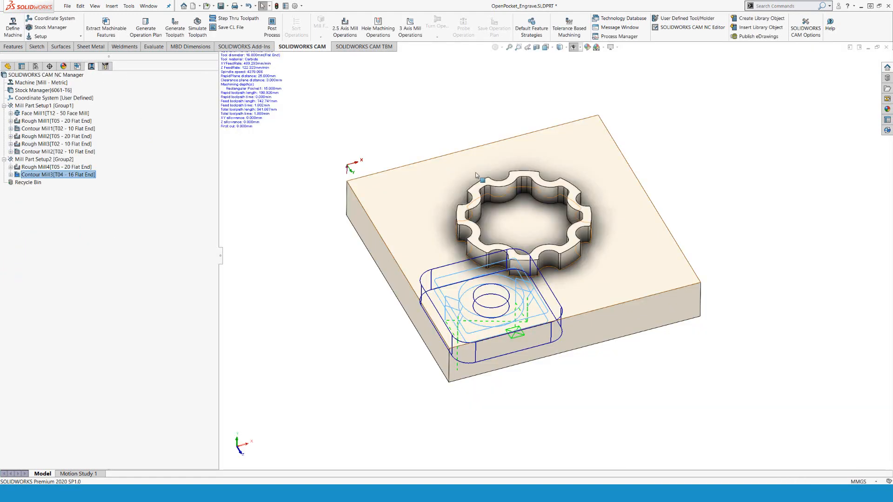
Check the radius of the ring's inner corner and review which operations use the T02 10 mm flat end mill, including Contour Mill2
scroll(476, 175, down, 5)
click(530, 204)
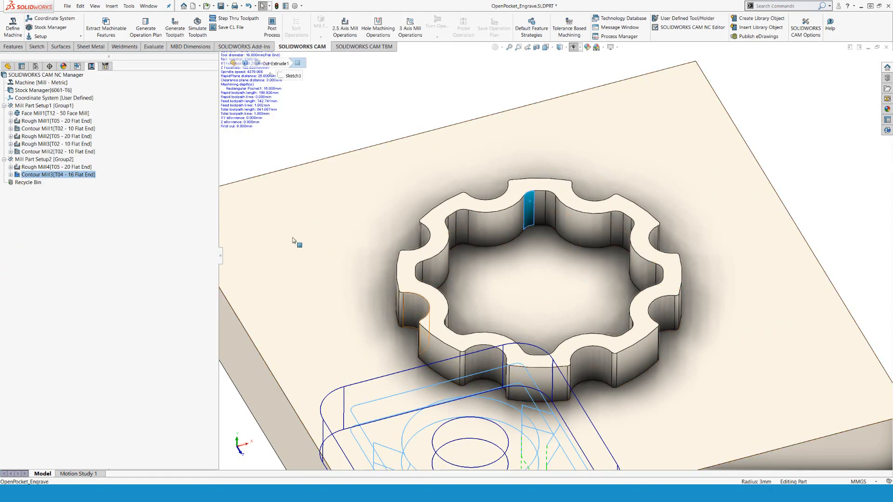
click(49, 152)
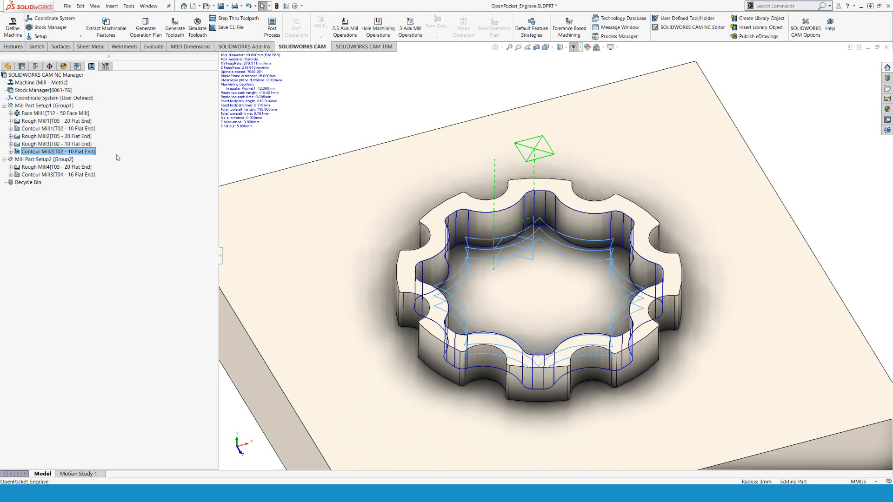
click(106, 66)
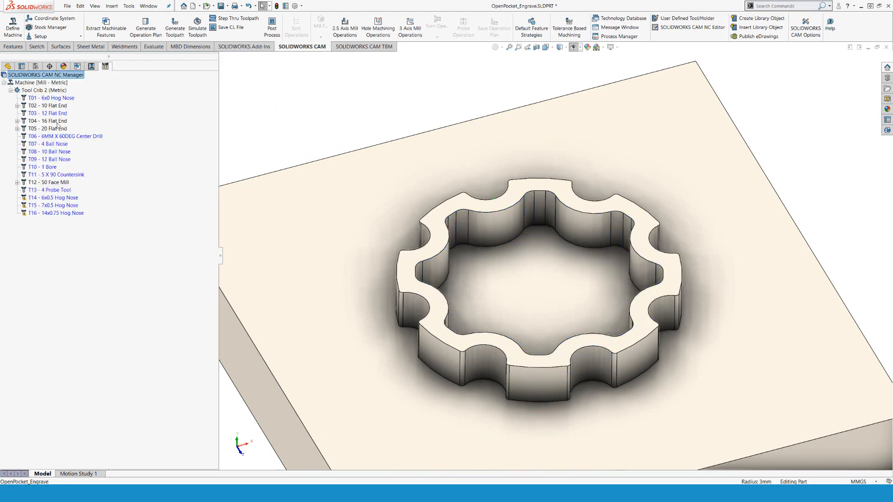
click(17, 105)
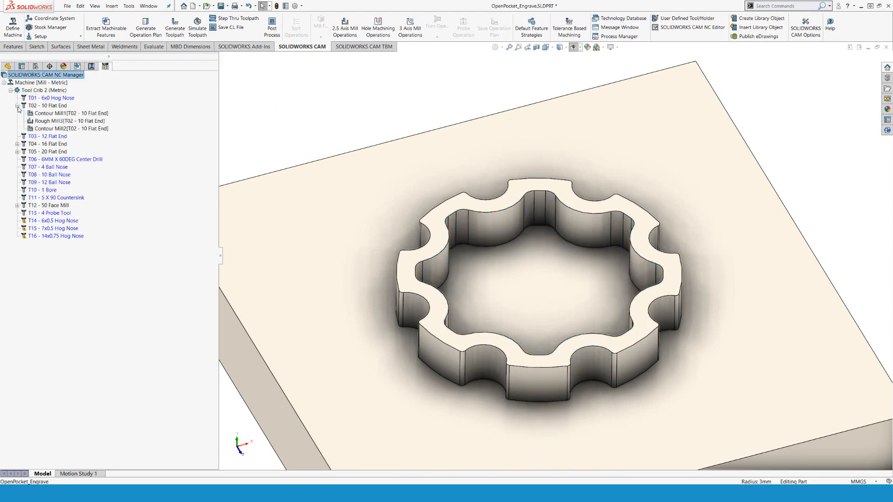
click(41, 129)
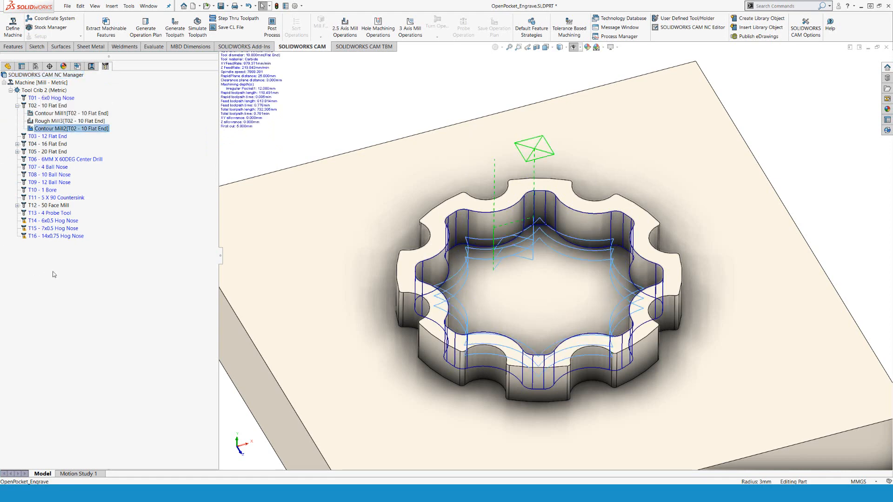
Add the 6 mm four-flute flat end mill (6MM CRB 4FL) from the library to Tool Crib 2, filtering diameters from 0 to 6 mm
right_click(46, 92)
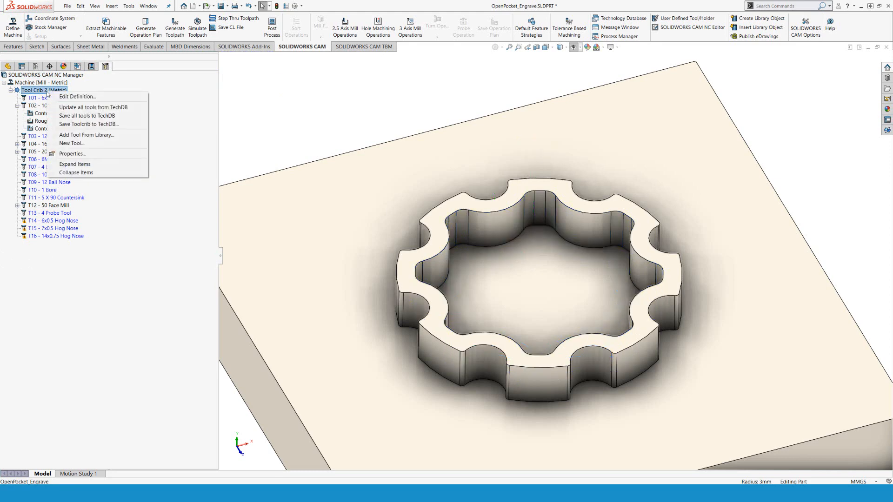
click(87, 134)
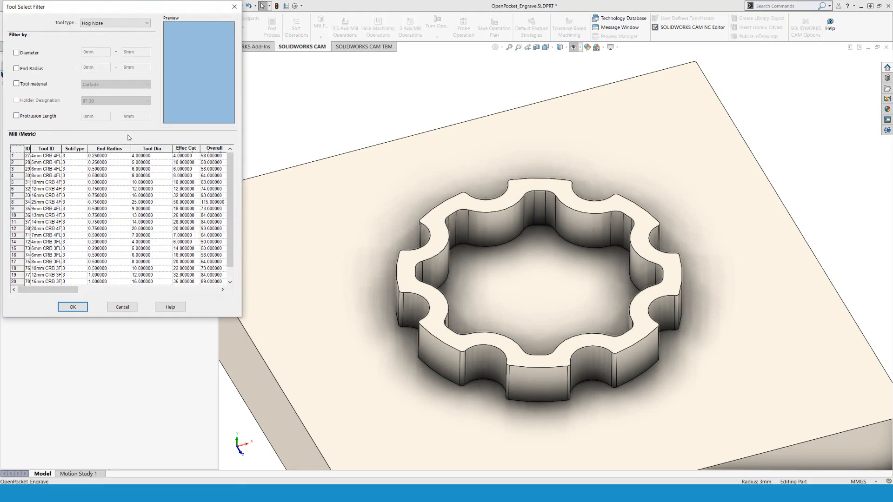
click(106, 23)
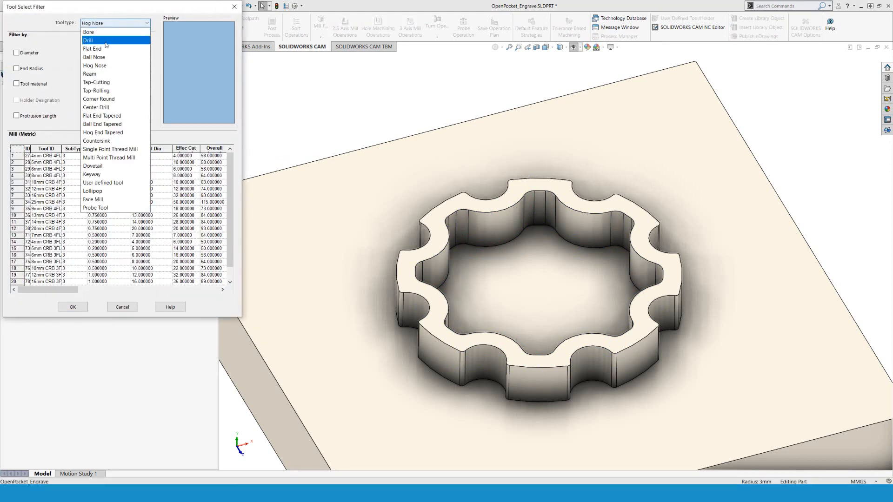
click(104, 49)
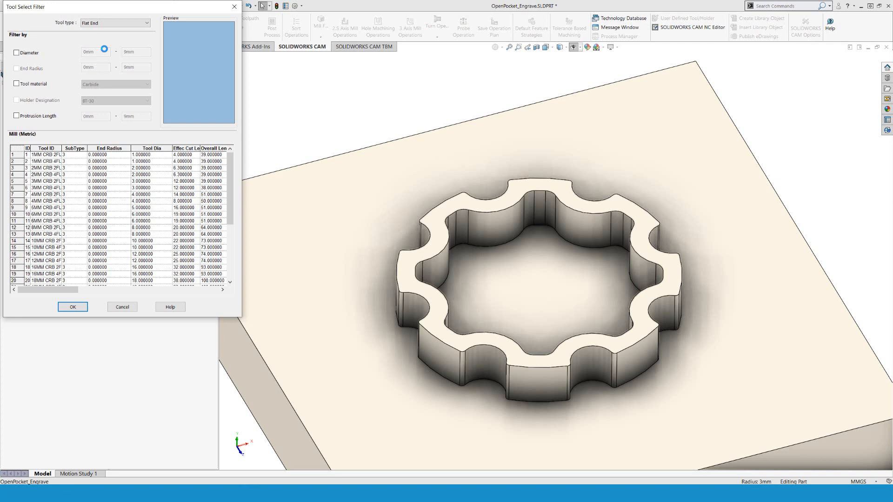
click(30, 56)
double_click(133, 52)
text(6)
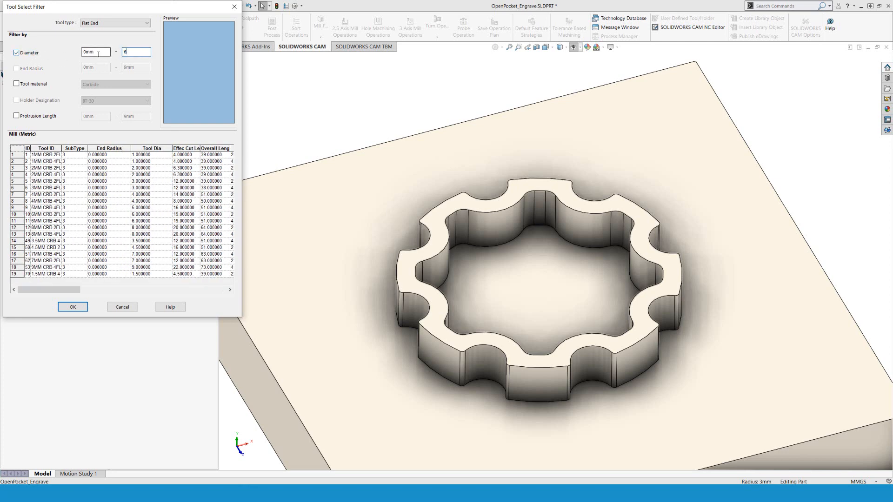
click(97, 53)
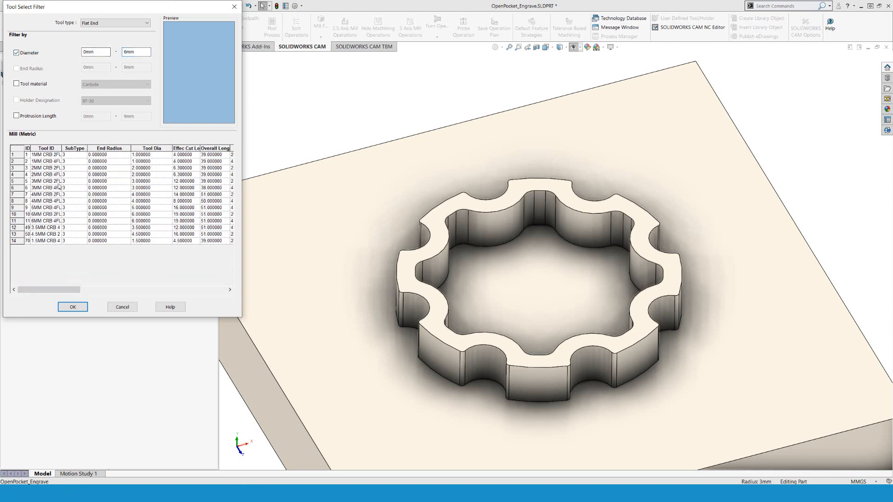
click(47, 221)
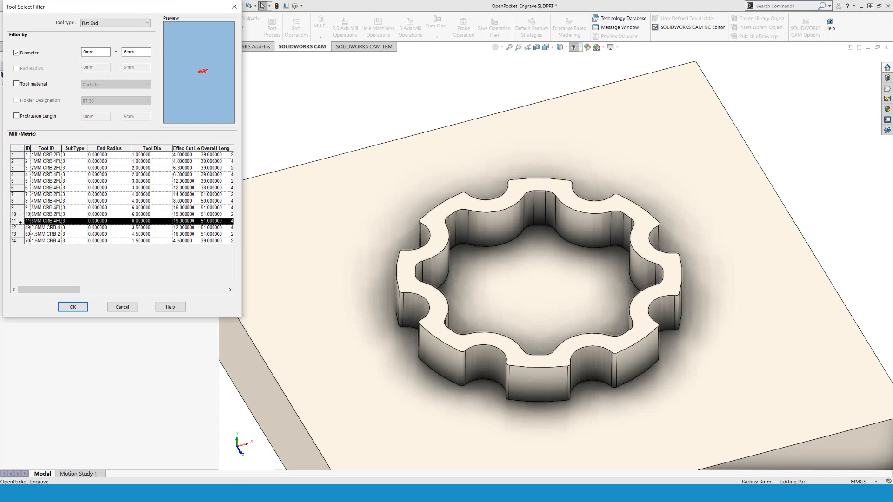
click(72, 307)
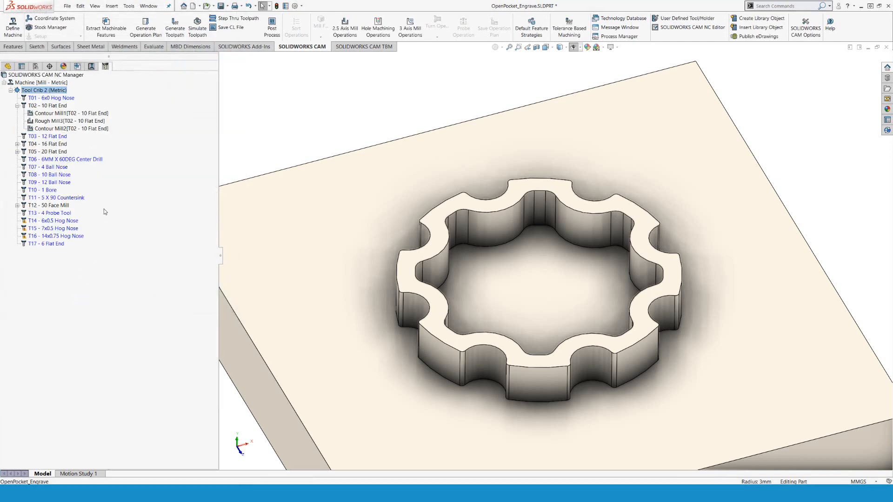
Reassign the Contour Mill2 operation from the T02 10 mm flat end mill to the T17 6 mm flat end mill
mouse_move(50, 118)
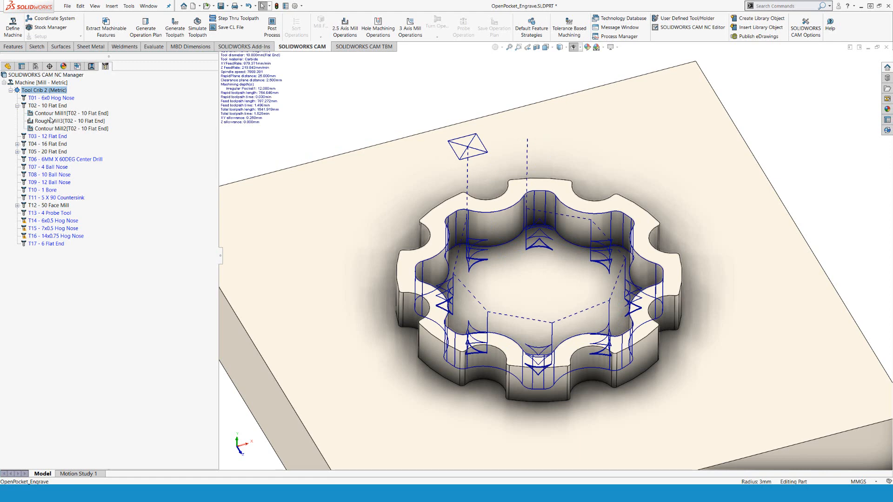
click(42, 130)
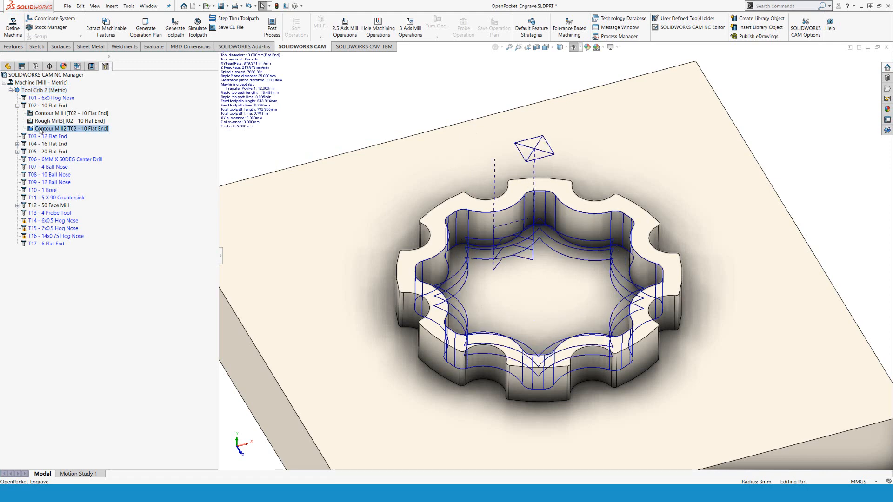
drag(42, 130, 54, 246)
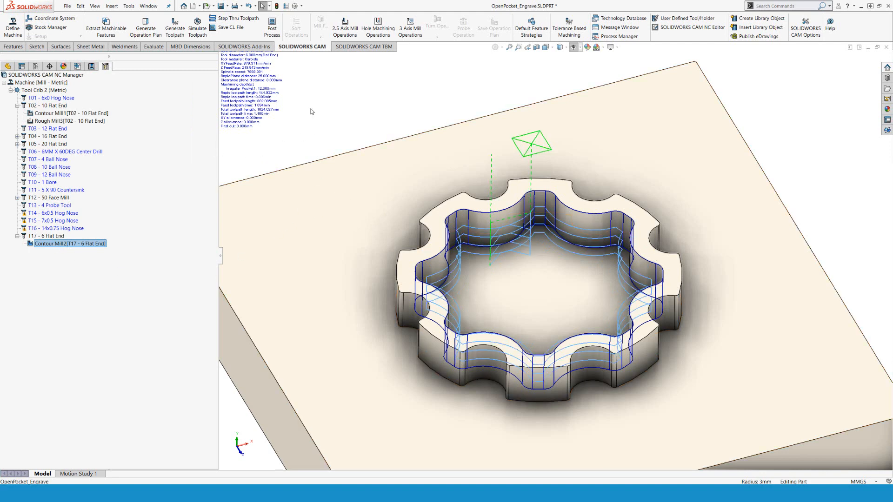
Simulate all toolpaths to the end, compare the machined stock with the design part, and close the simulation
click(198, 27)
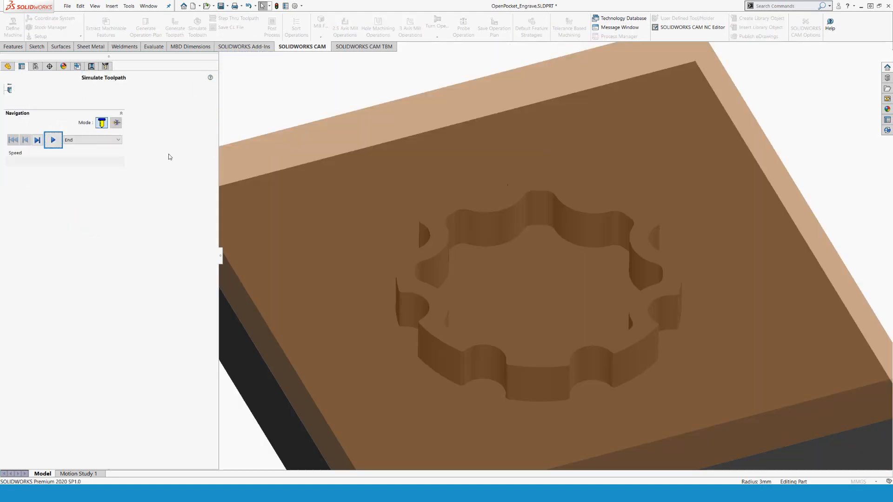
click(53, 140)
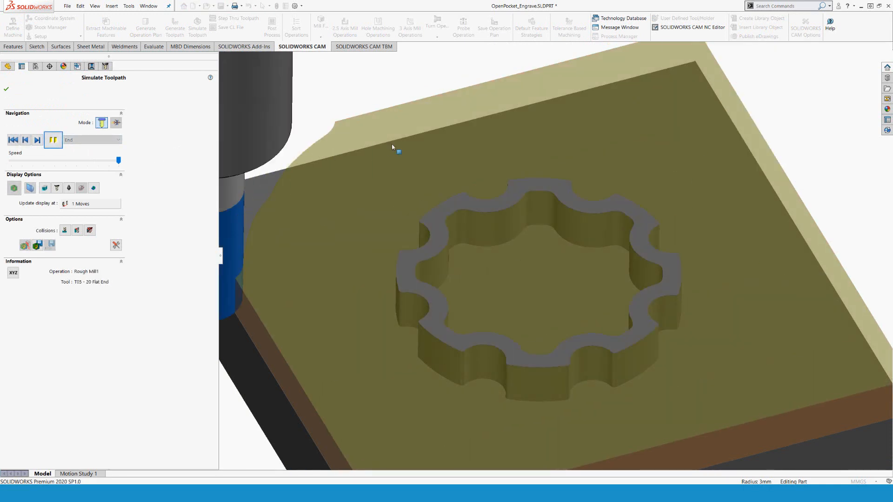
scroll(392, 143, up, 4)
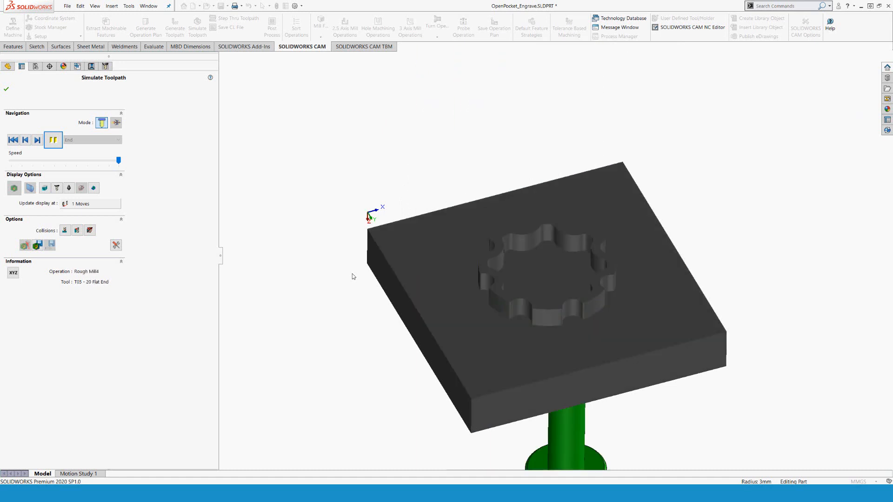
click(16, 191)
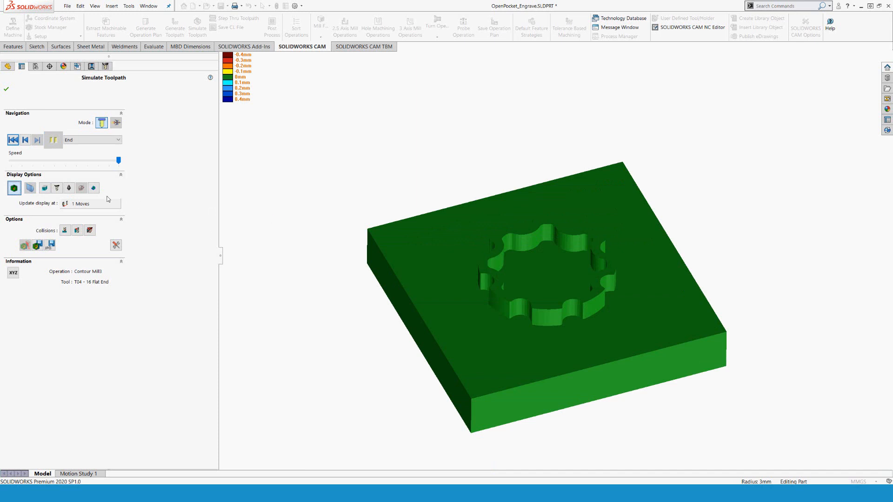
click(15, 189)
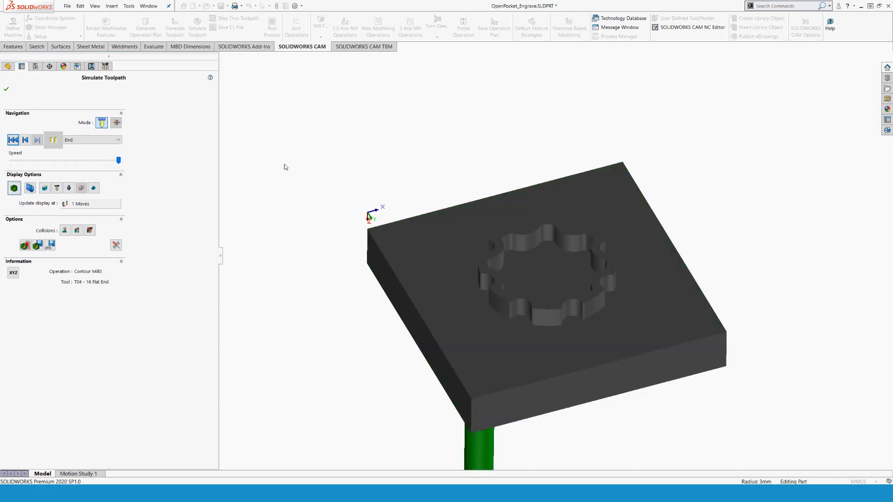
click(6, 89)
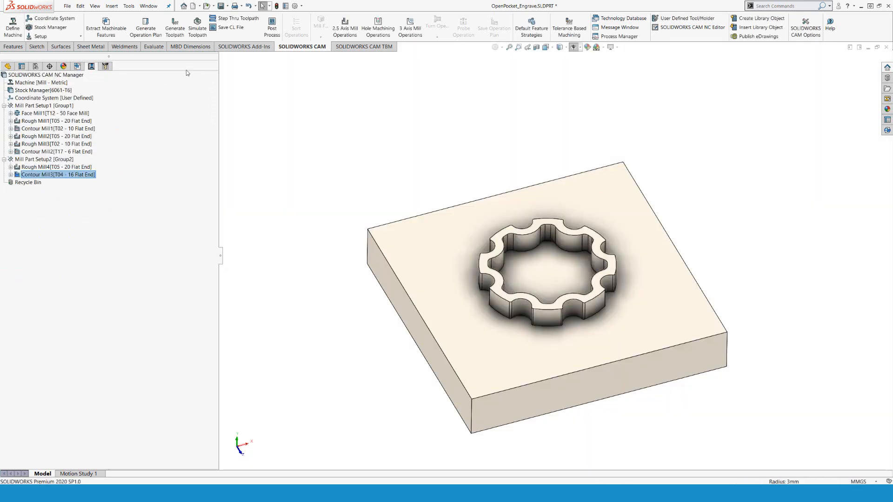
Switch to the open part "slot, corner slot" and display its CAM feature tree
click(154, 7)
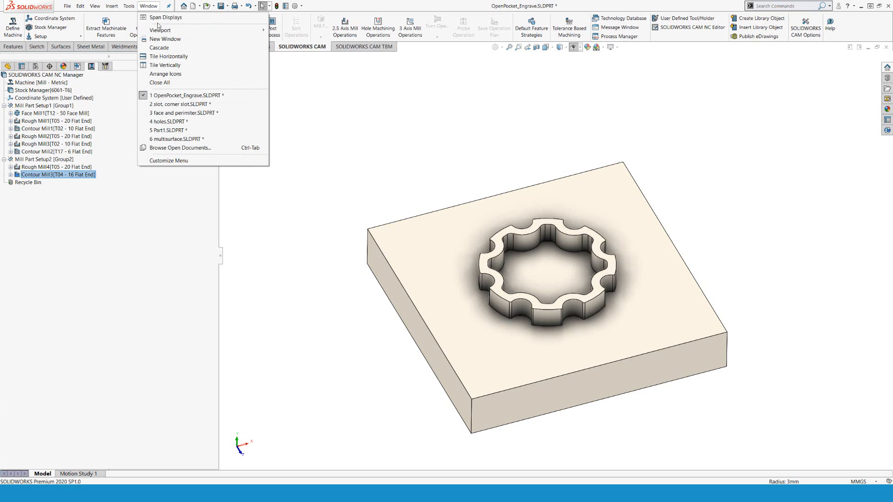
click(169, 105)
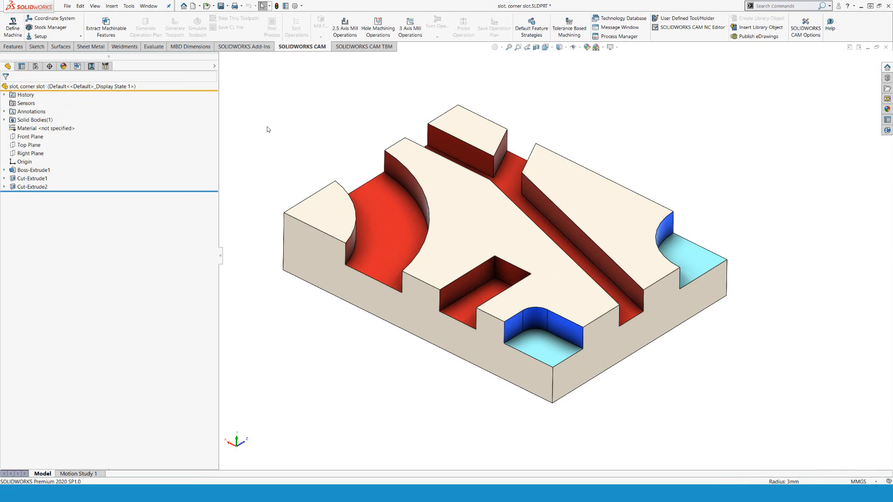
click(77, 66)
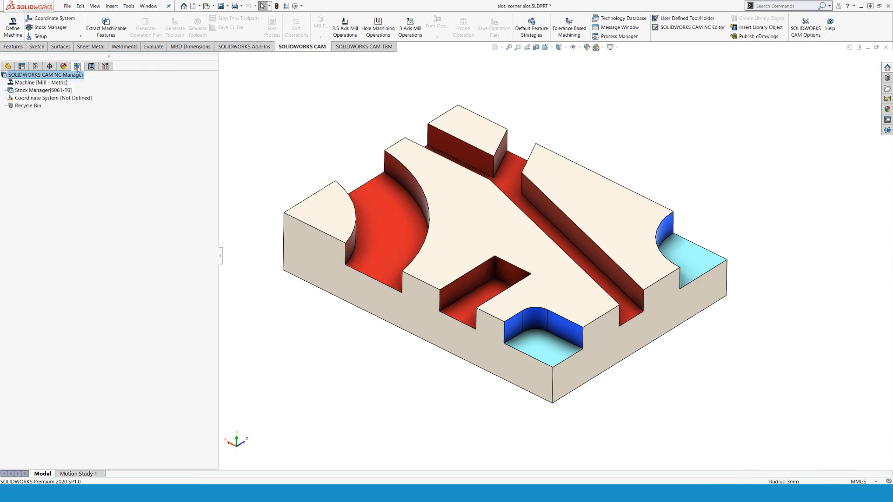
Make Tool Crib 2 (Metric) the machine's active crib, turn off "Use tool crib tools only", and check the post processor
click(50, 83)
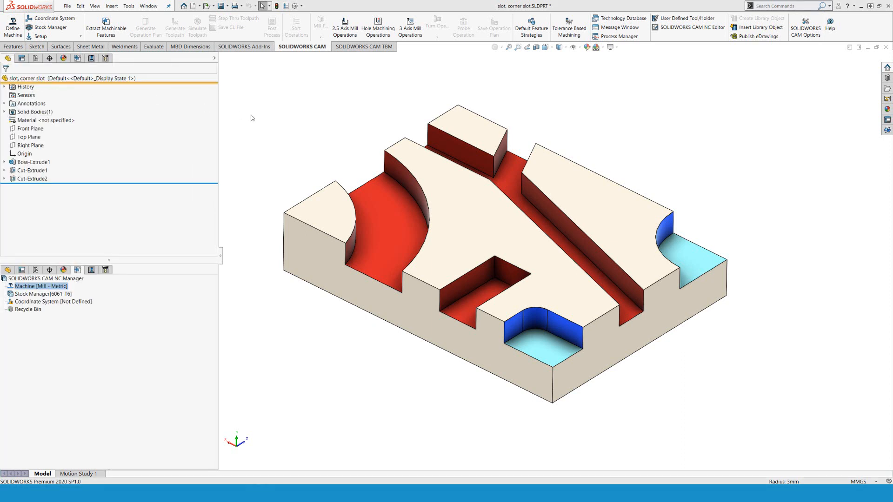
click(268, 83)
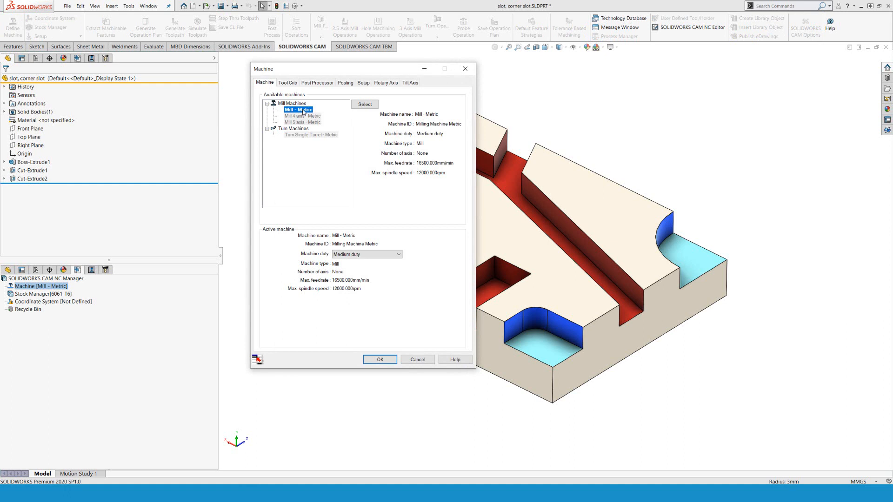
click(287, 83)
click(302, 277)
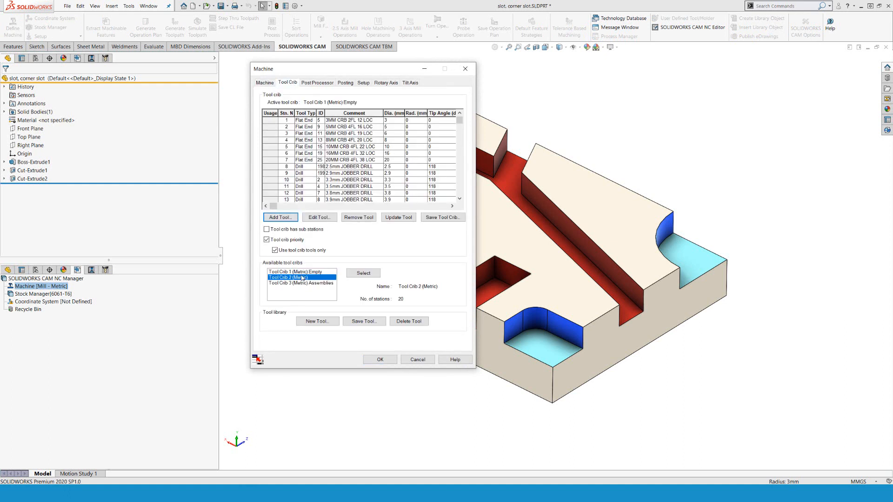
click(352, 274)
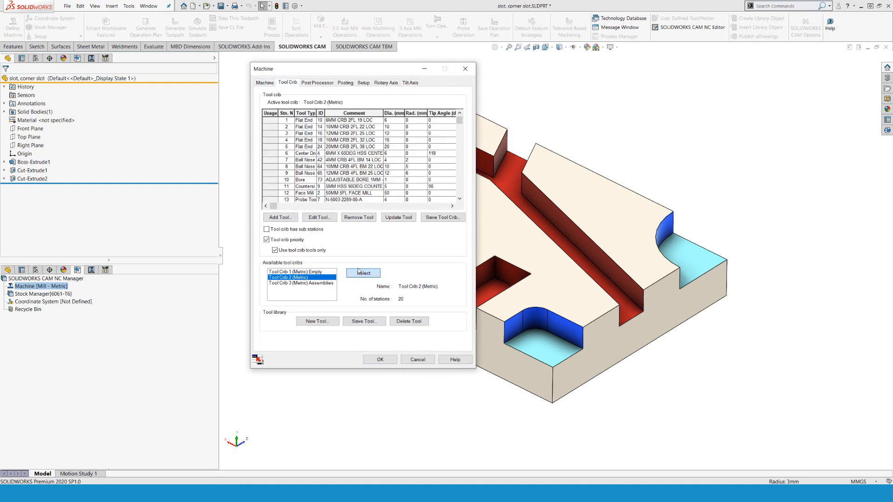
click(294, 251)
click(317, 82)
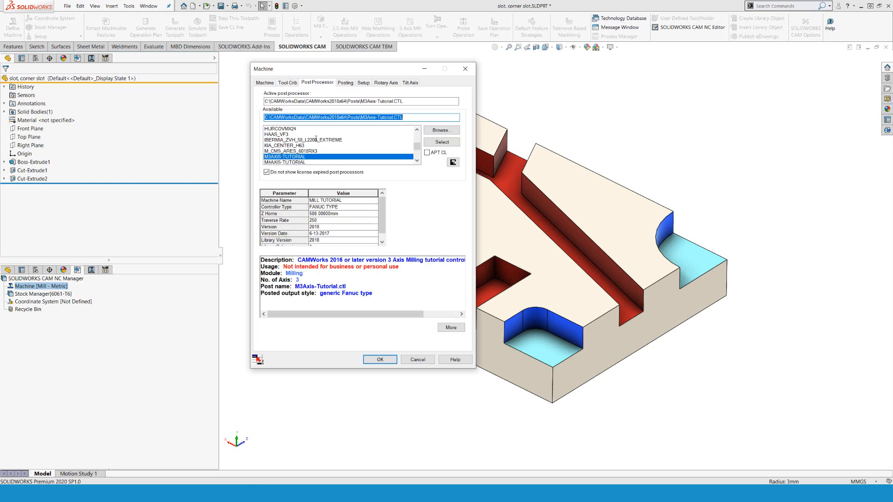
click(380, 359)
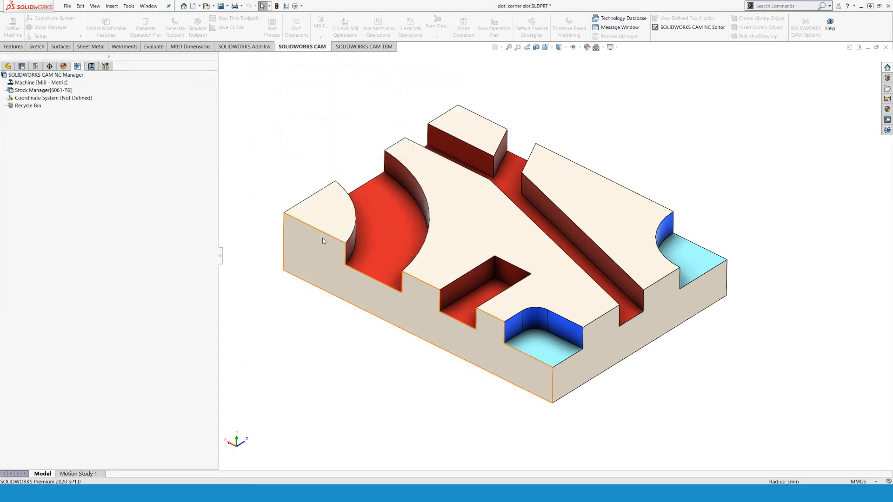
Place the user-defined fixture coordinate system's origin at the part bounding box vertex on the upper rear corner of the block
double_click(21, 99)
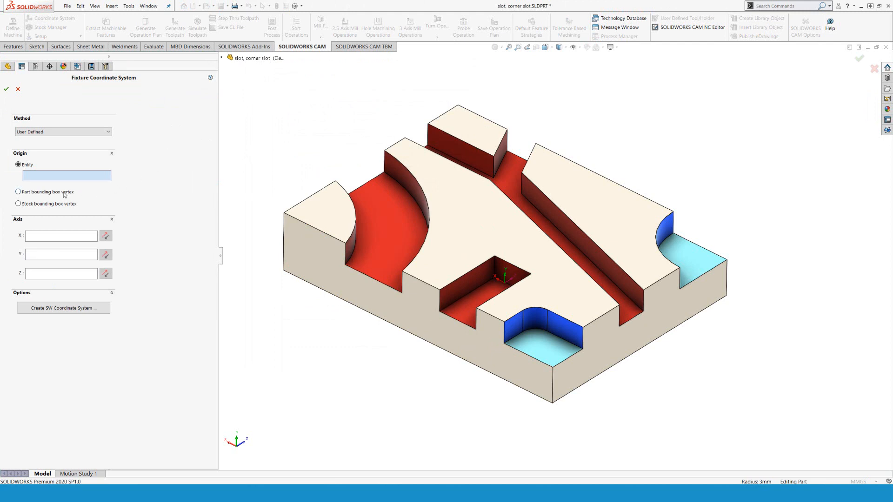
click(19, 192)
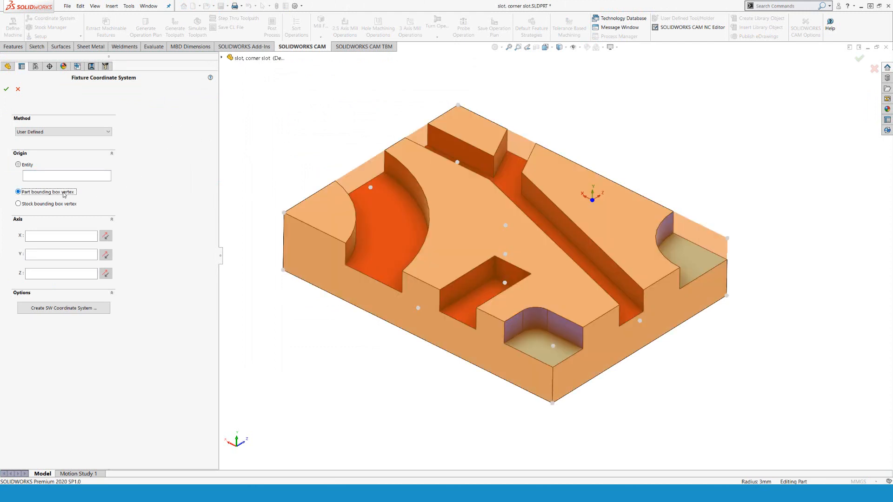
click(453, 108)
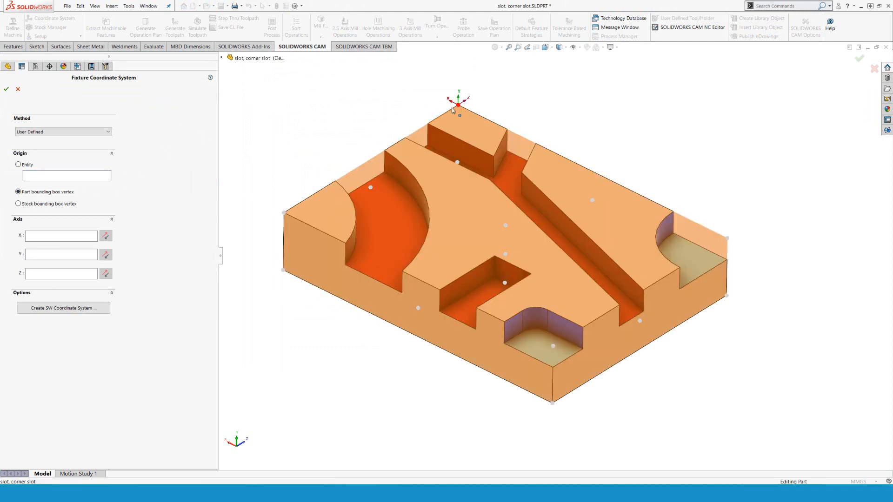
scroll(468, 86, down, 1)
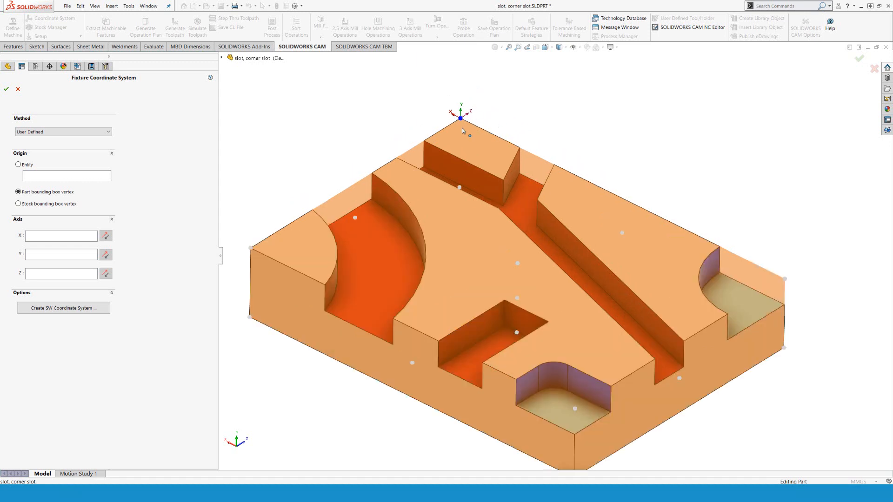
Align the coordinate system's Z axis with the block's top face and its X axis with the end face cut by the long slot
click(43, 275)
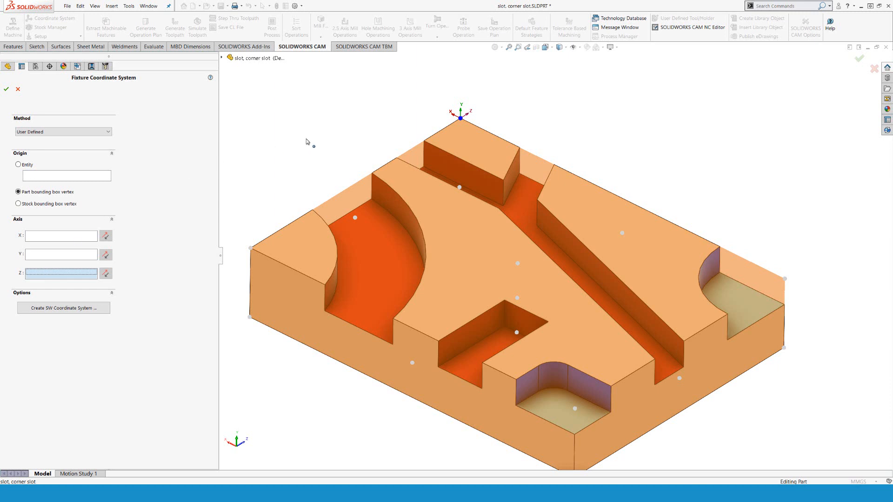
click(405, 182)
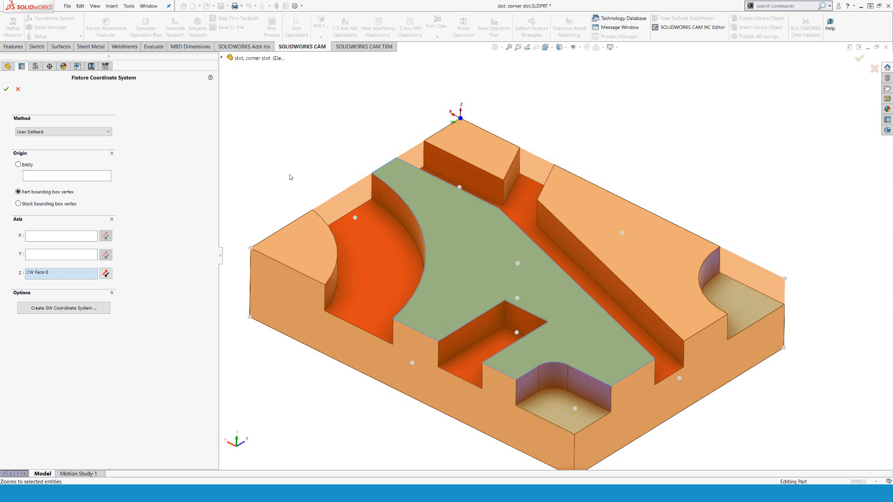
click(88, 238)
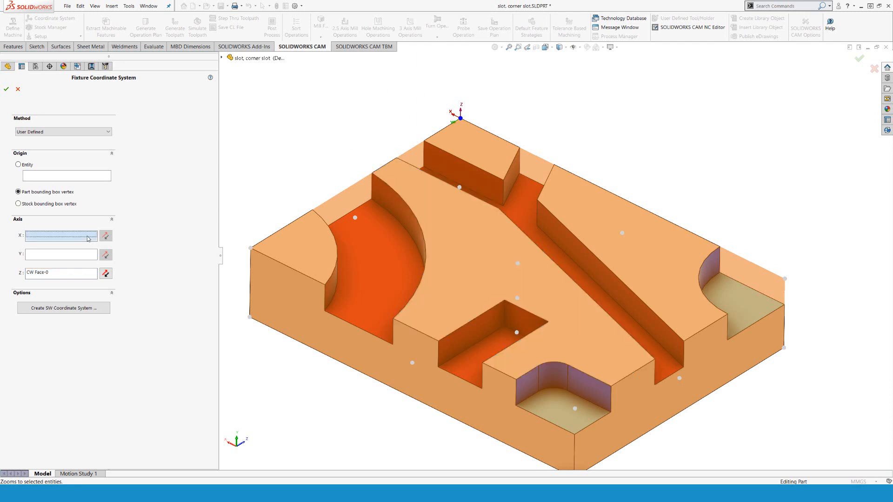
click(745, 355)
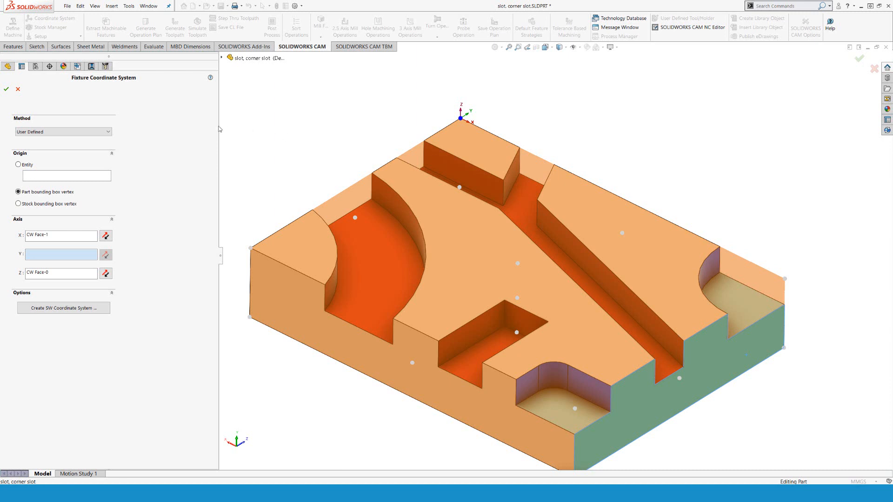
click(7, 89)
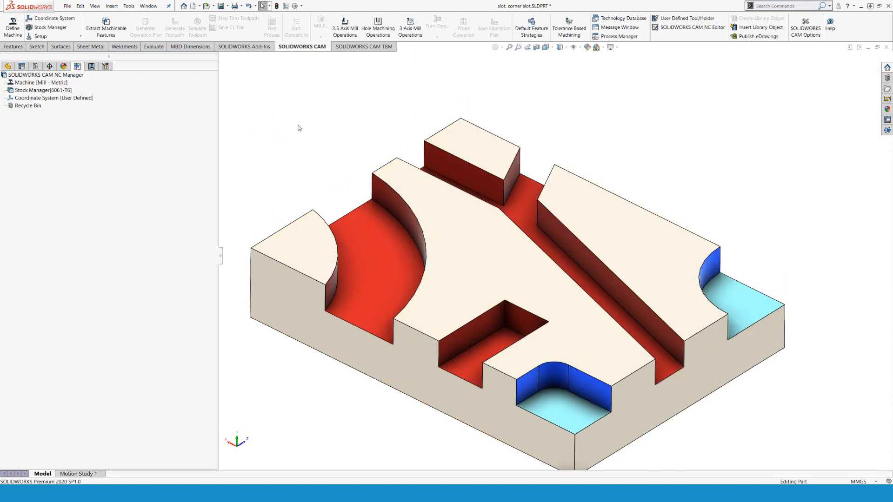
Base the bounding box stock on the FCS coordinate system and set its Z+ offset to 1 mm
click(48, 91)
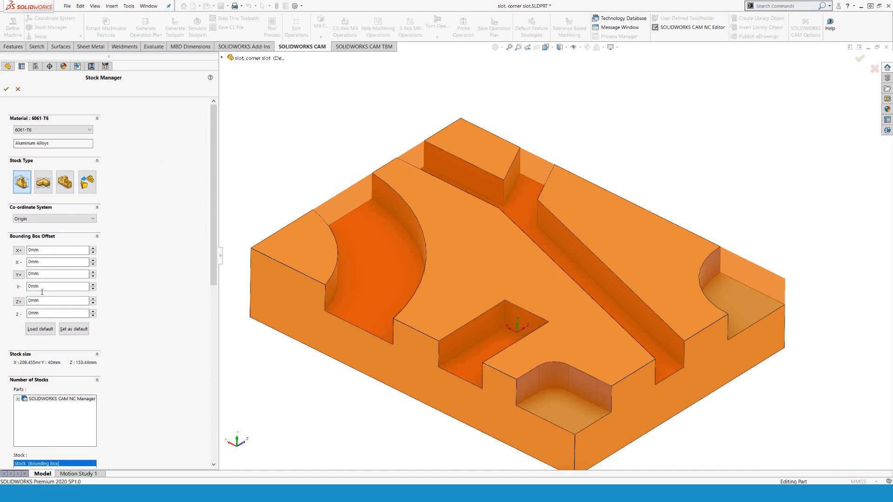
click(33, 218)
click(33, 235)
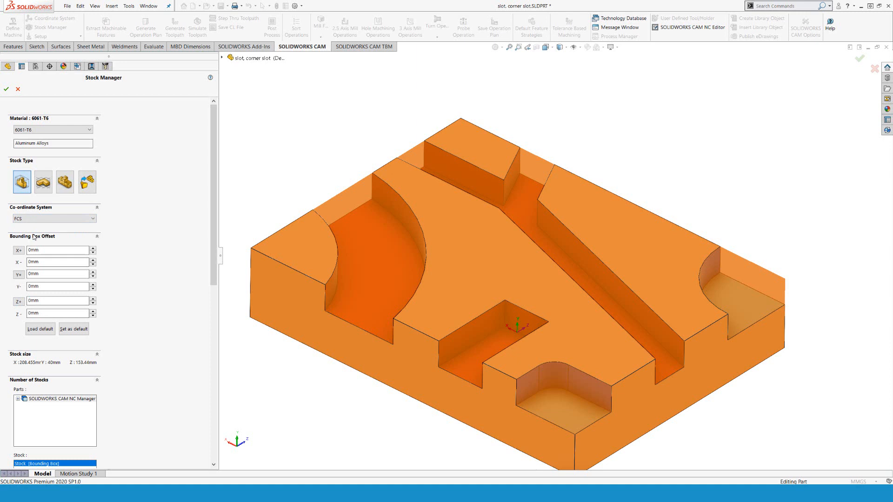
double_click(44, 301)
text(1)
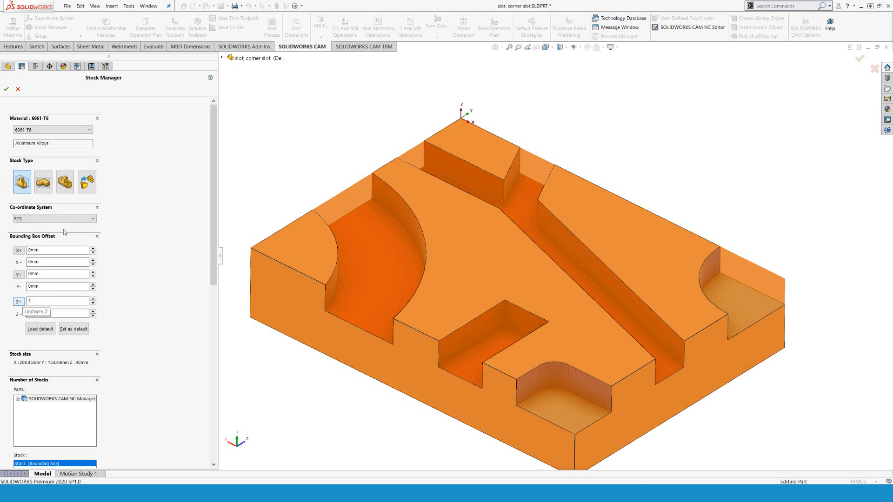
click(7, 89)
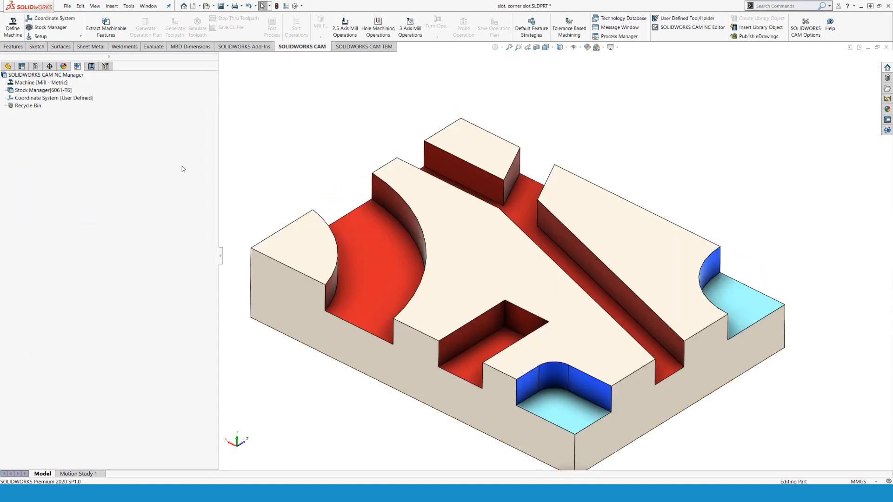
Create a mill part setup from the block's top face with the automatic Face feature turned off
right_click(55, 90)
click(77, 107)
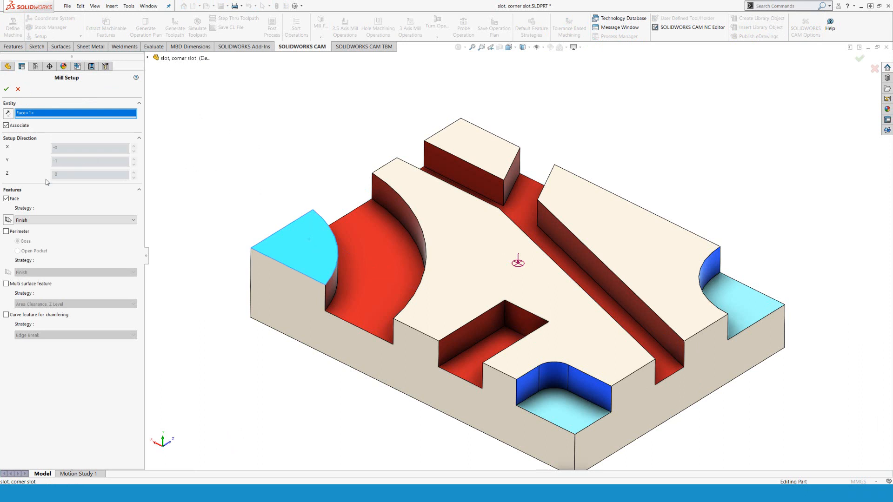
click(5, 198)
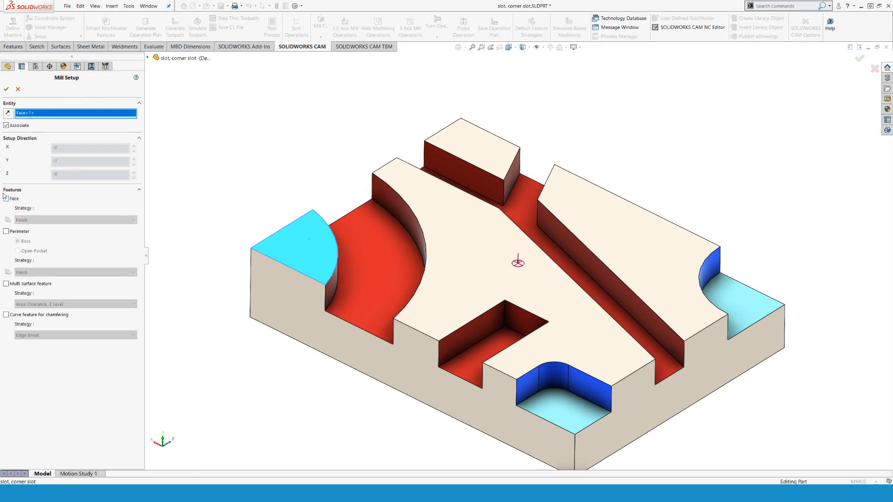
click(6, 89)
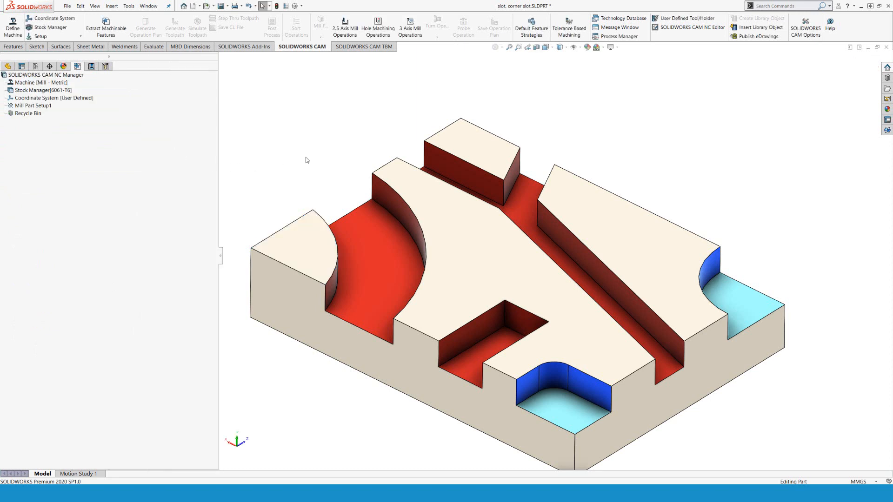
Add a Face Feature to the mill setup from the block's top face, using the Finish strategy and the Upto Stock end condition
click(452, 218)
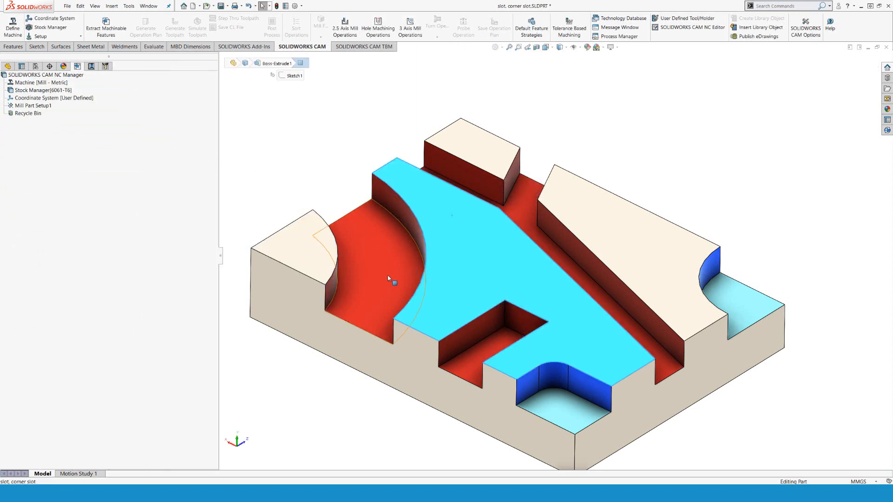
click(304, 175)
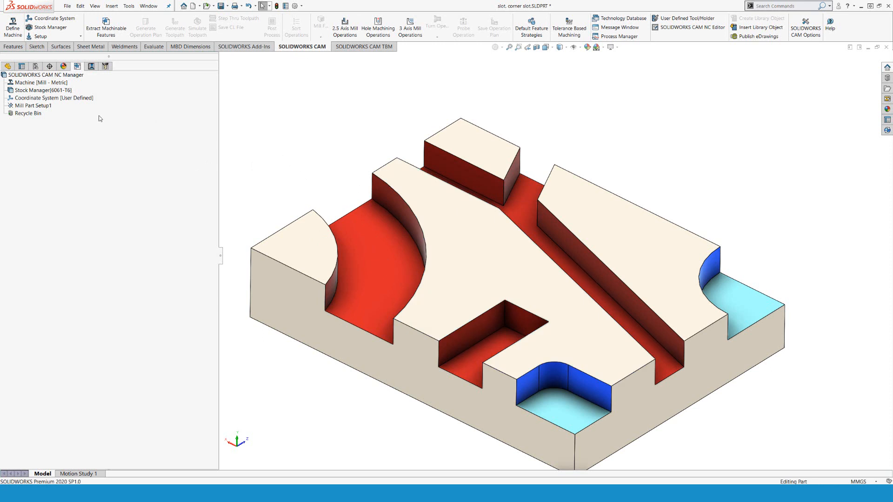
right_click(43, 108)
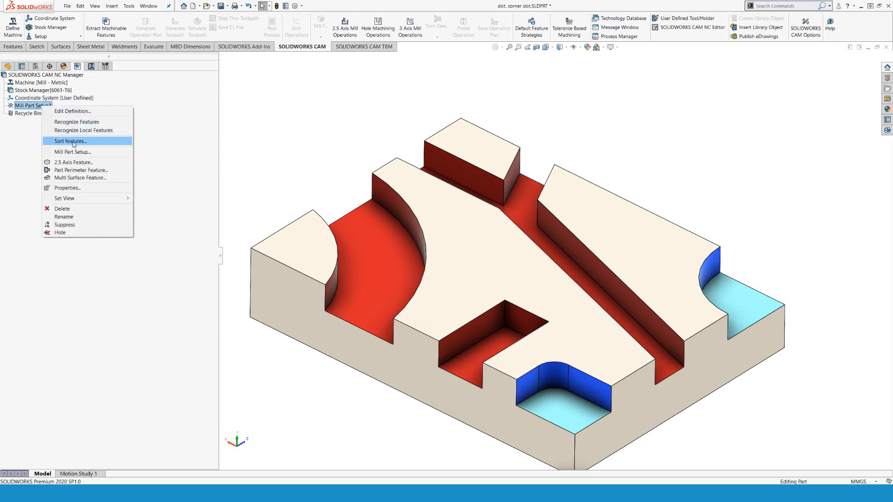
click(77, 162)
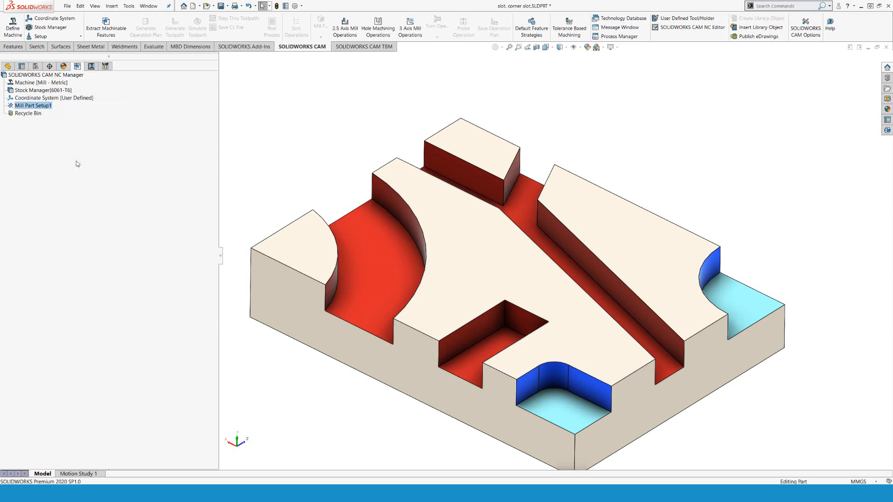
click(82, 158)
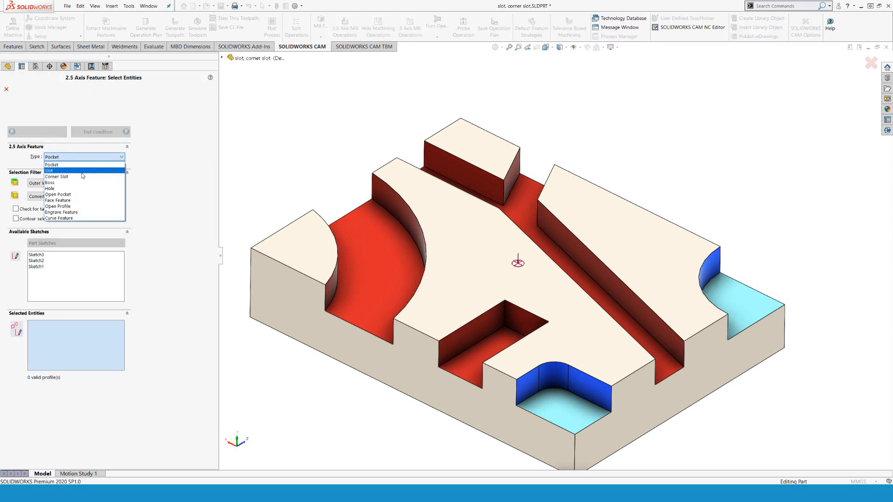
click(76, 200)
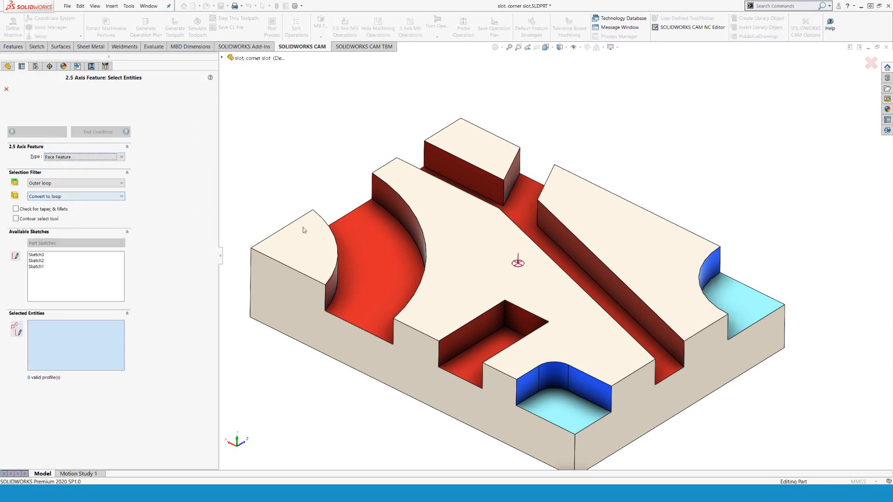
click(314, 243)
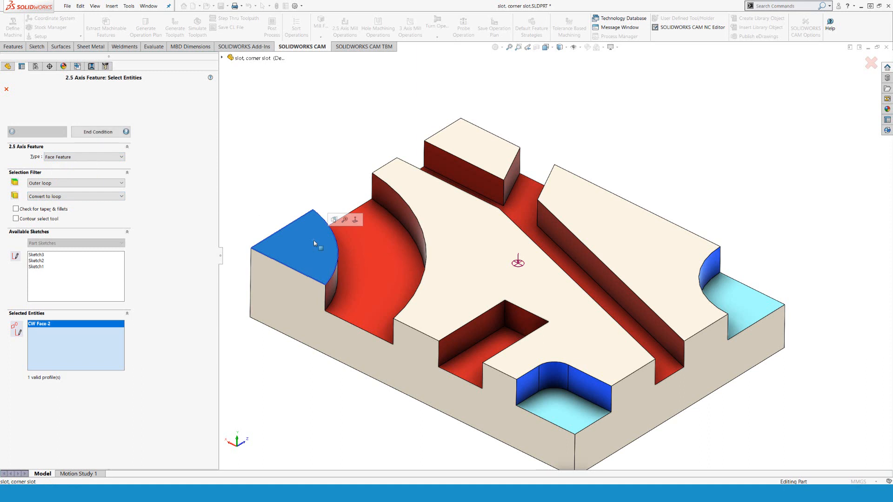
click(101, 132)
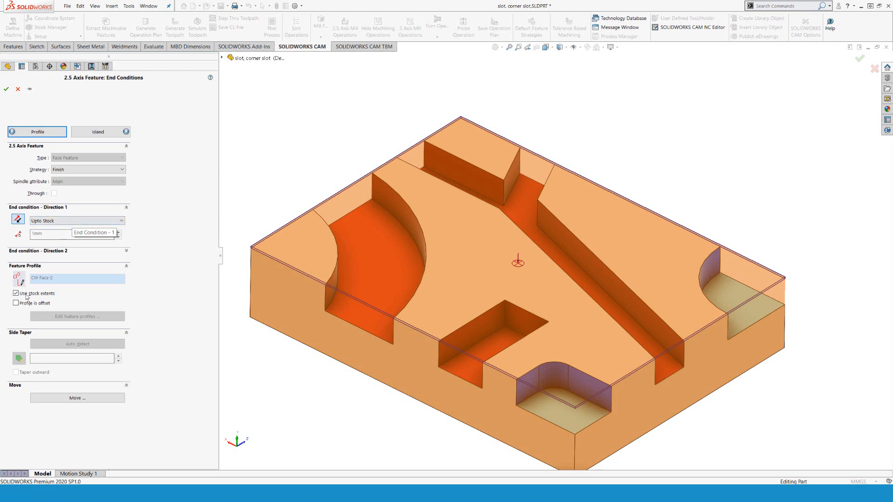
click(6, 89)
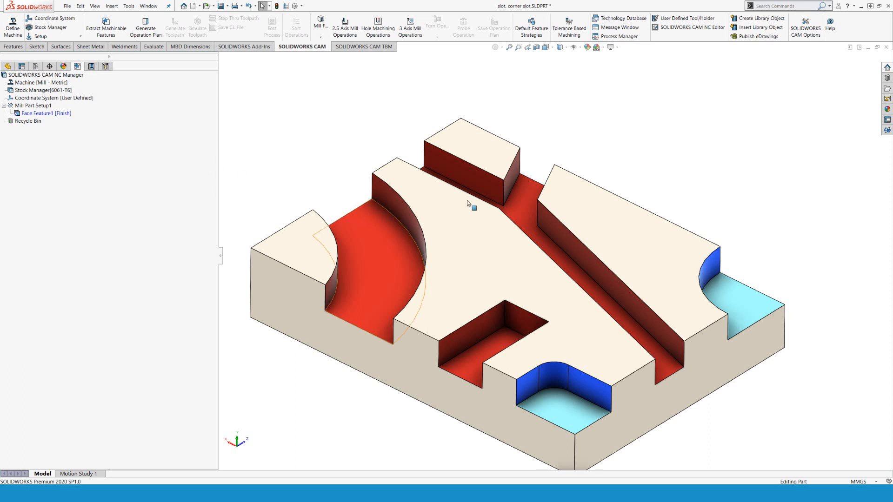
Define a Slot feature from the floor of the front corner recess with rounded inner corner, with its end condition up to the top face
right_click(36, 107)
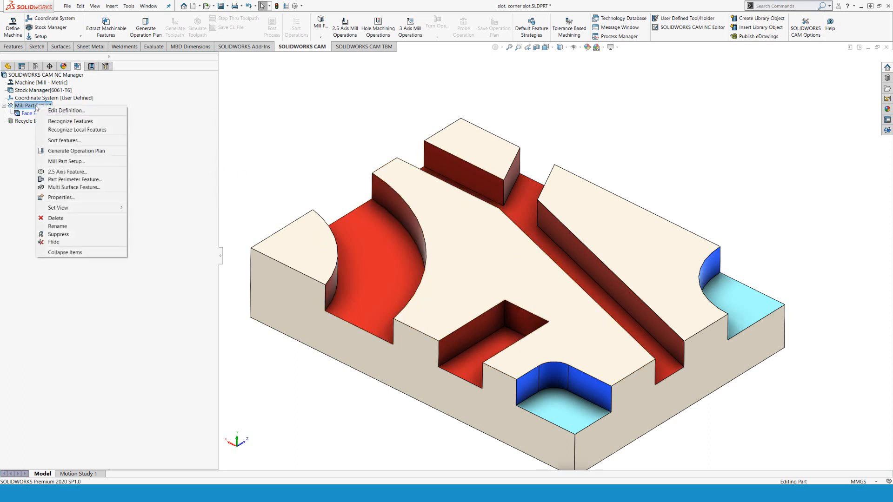
click(77, 175)
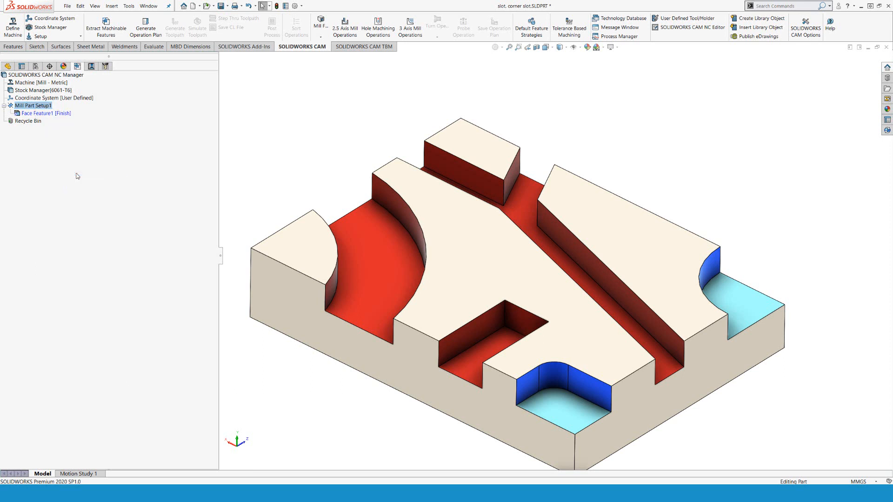
click(98, 157)
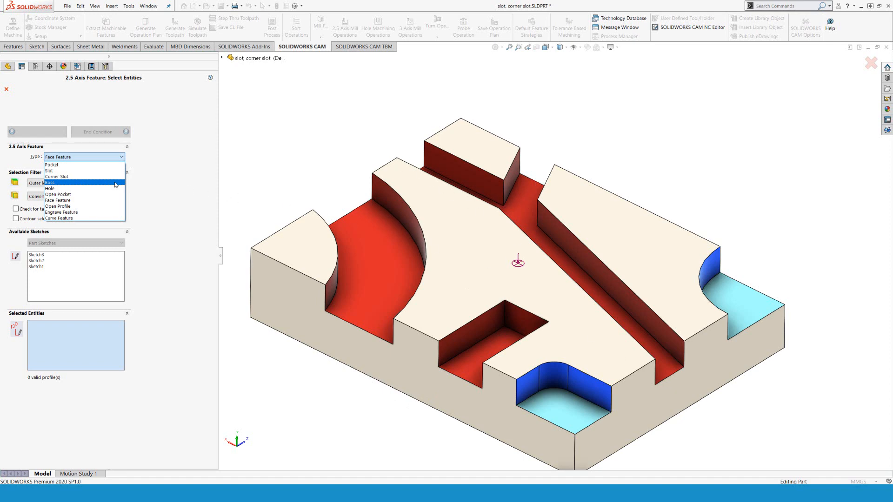
click(60, 177)
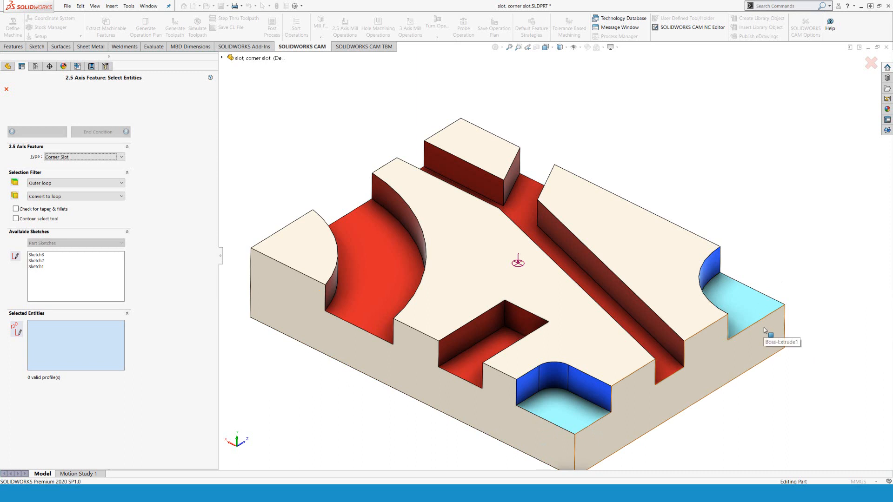
click(123, 159)
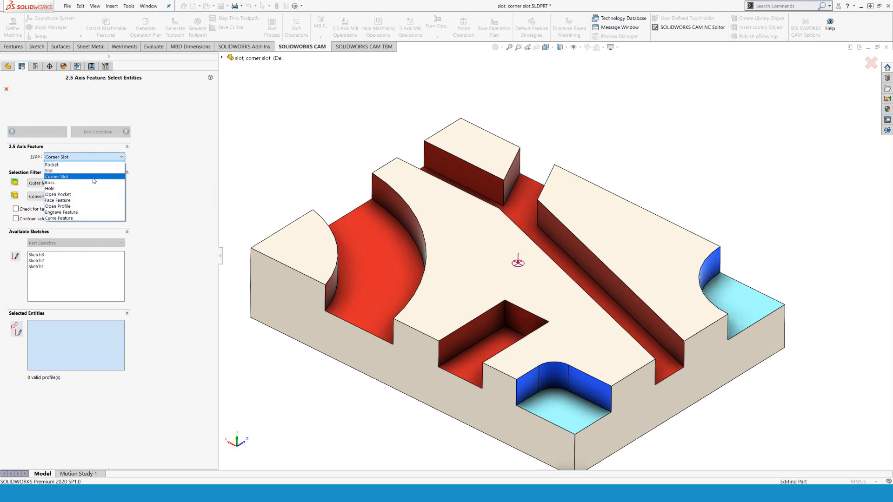
click(66, 171)
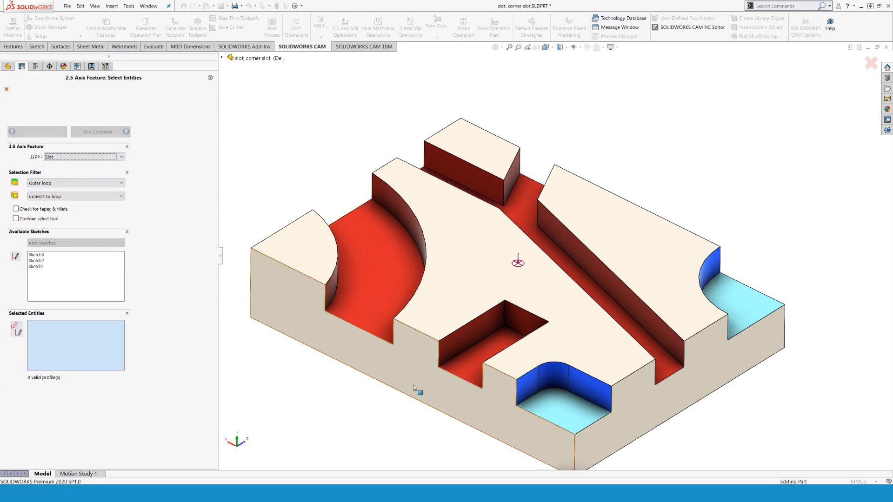
click(568, 420)
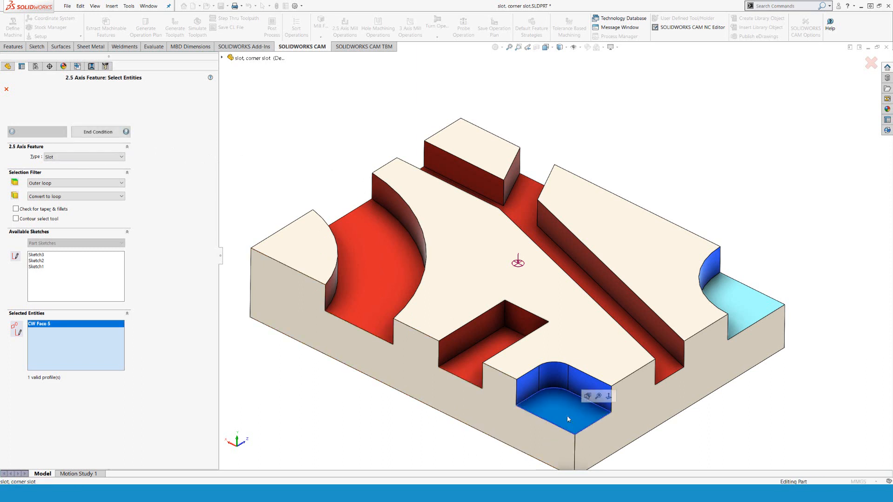
click(97, 133)
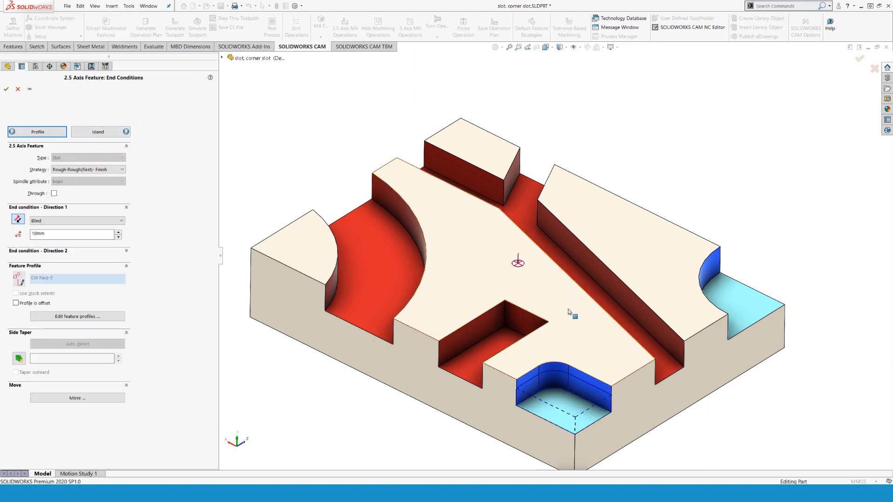
click(571, 334)
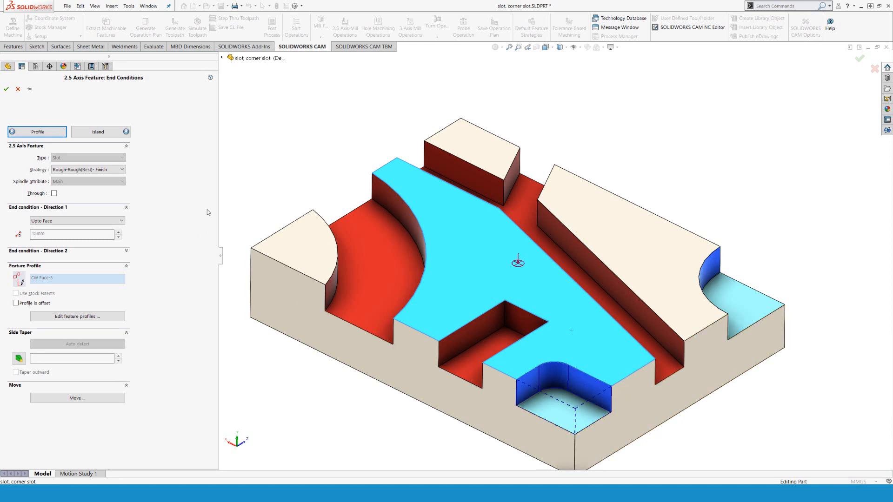
Set the front corner slot's machining strategy to Rough-Finish and complete the feature
click(122, 170)
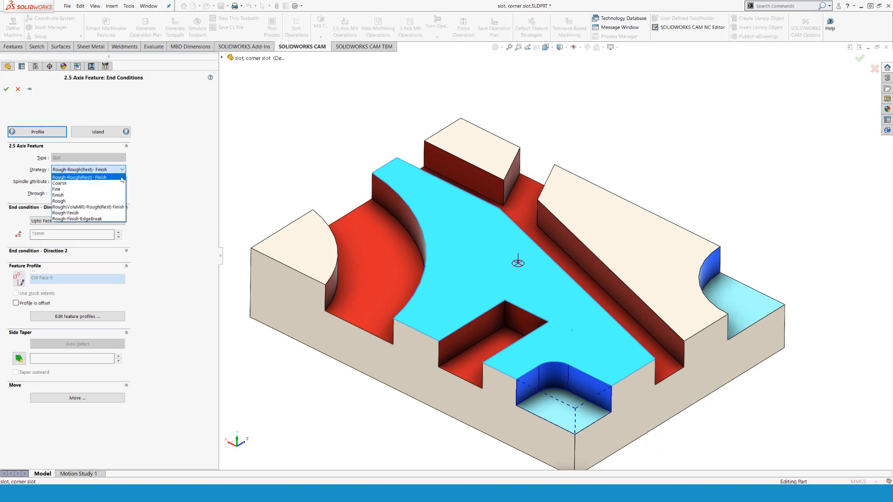
click(117, 213)
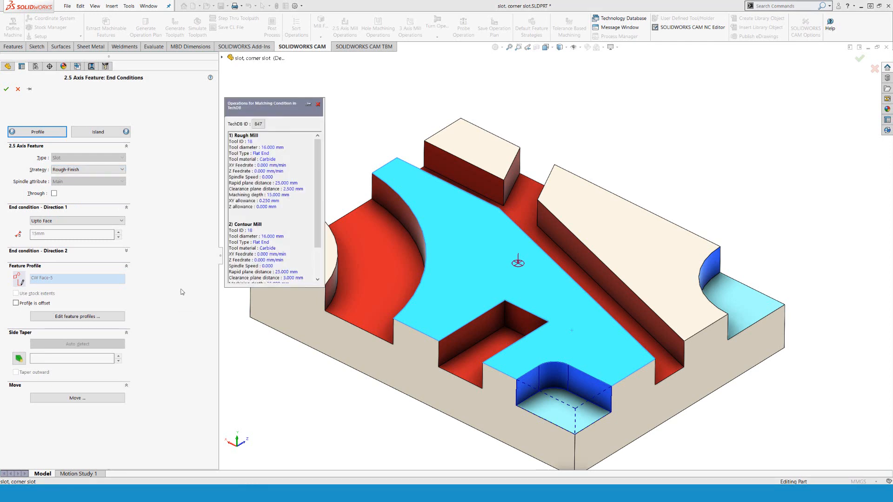
click(6, 88)
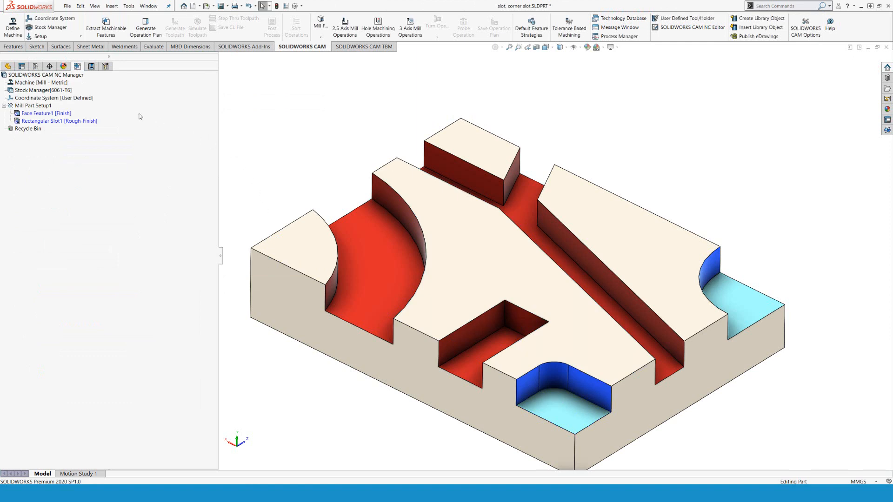
Create a 2.5 axis Slot feature from the curved slot's floor, ending up to the adjacent top face, with the Rough-Rough(Rest)-Finish strategy
right_click(30, 106)
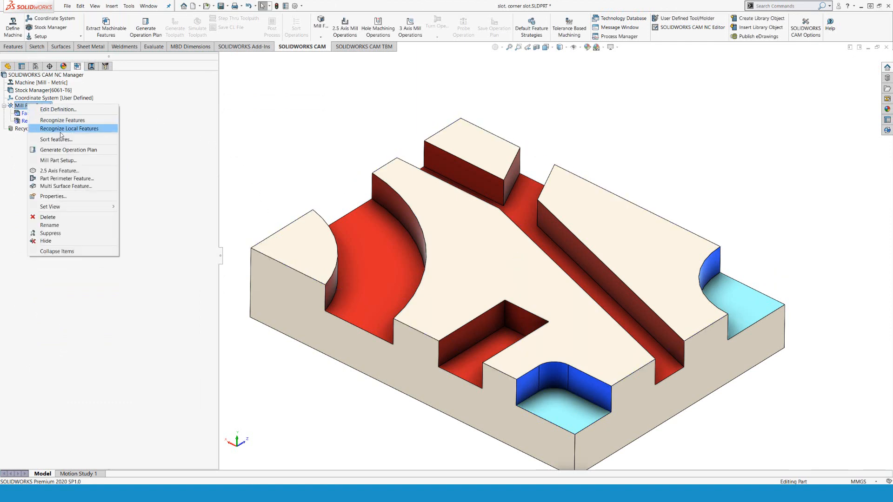
click(98, 174)
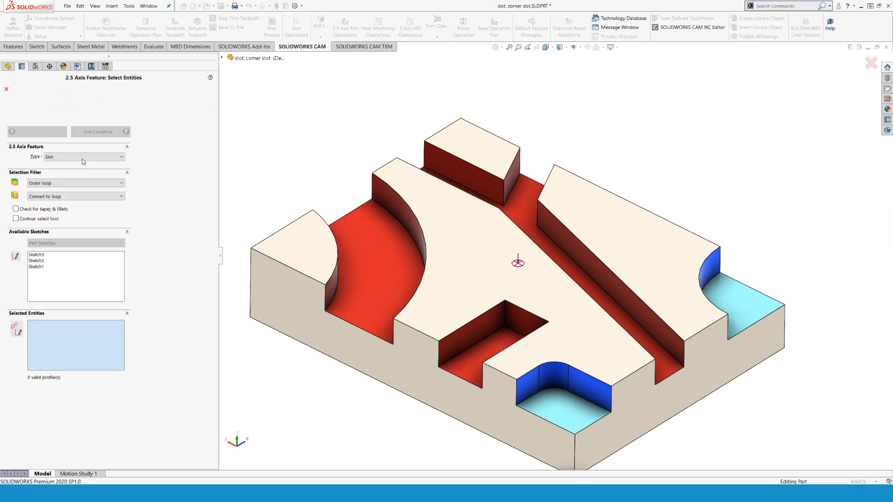
click(382, 283)
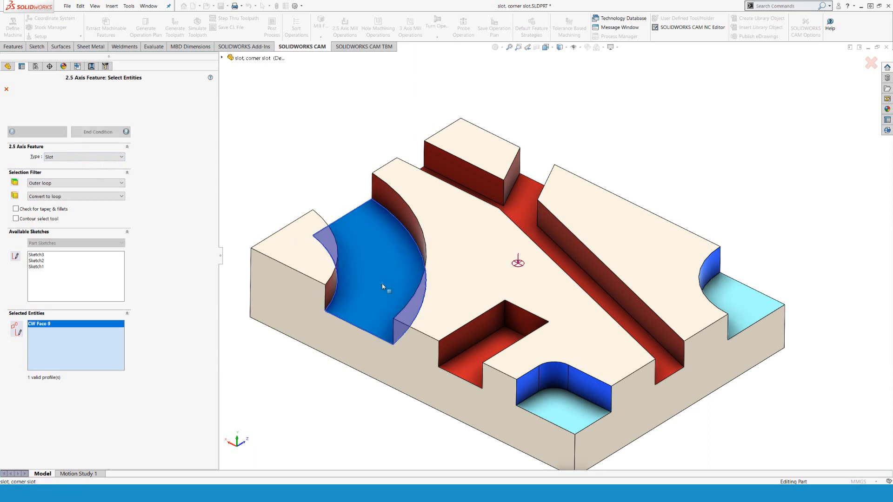
click(120, 134)
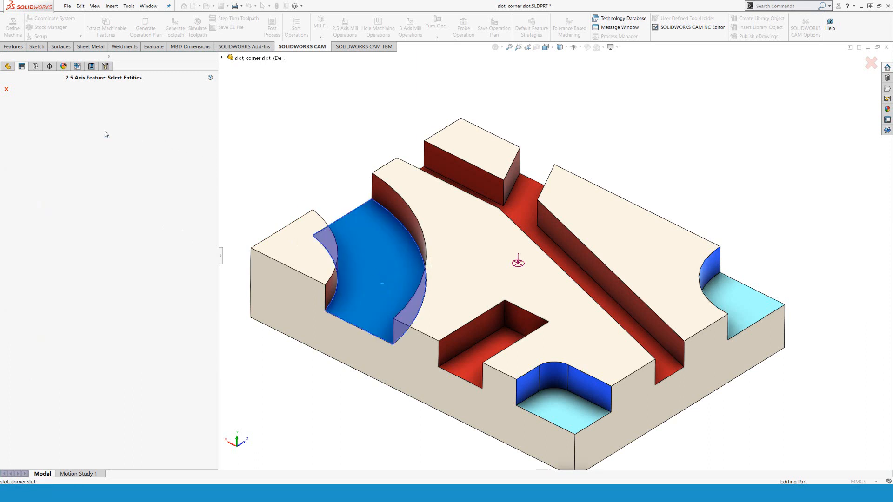
click(303, 242)
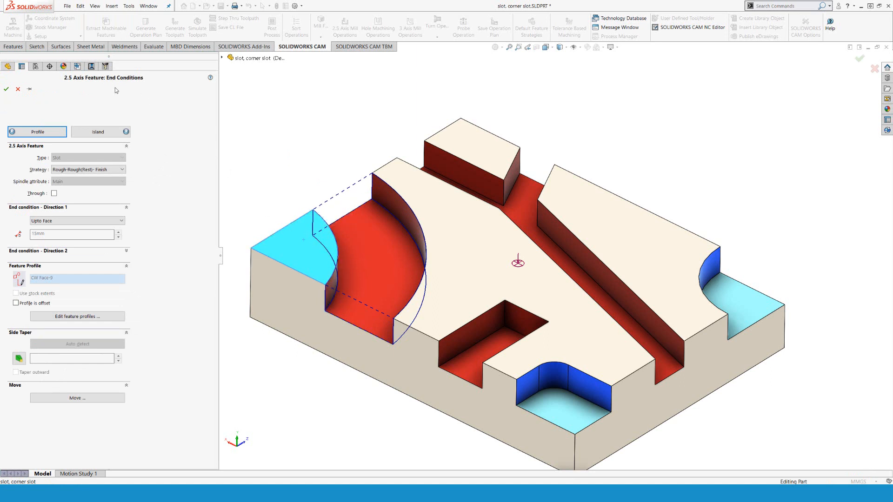
click(7, 89)
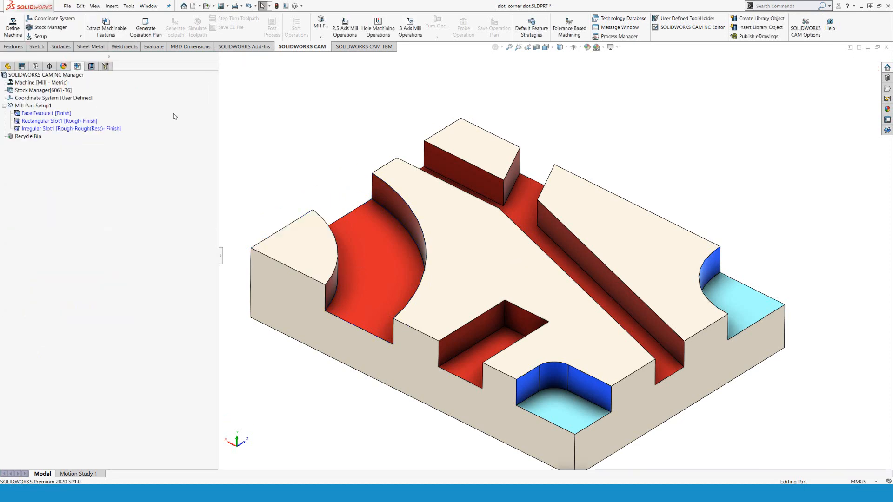
Create a 2.5 axis Slot feature from the bent slot's floor, up to the small block's top face, with the Rough-Finish strategy
right_click(47, 107)
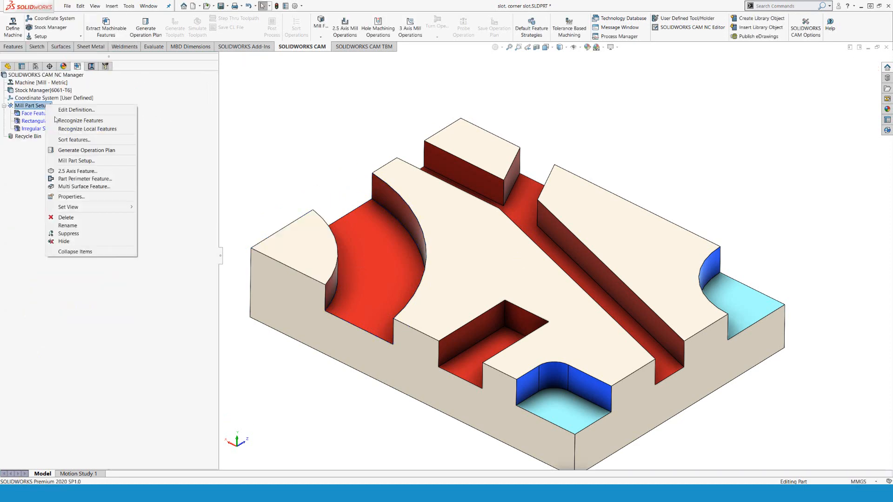
click(78, 172)
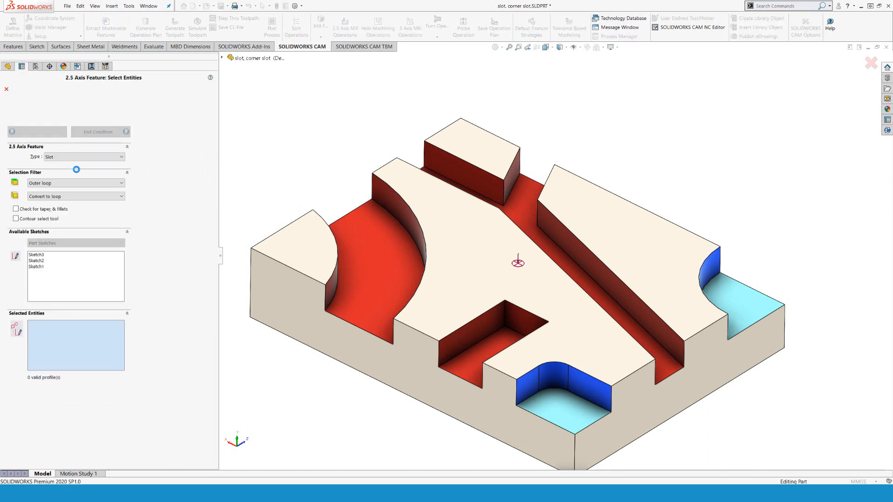
click(522, 209)
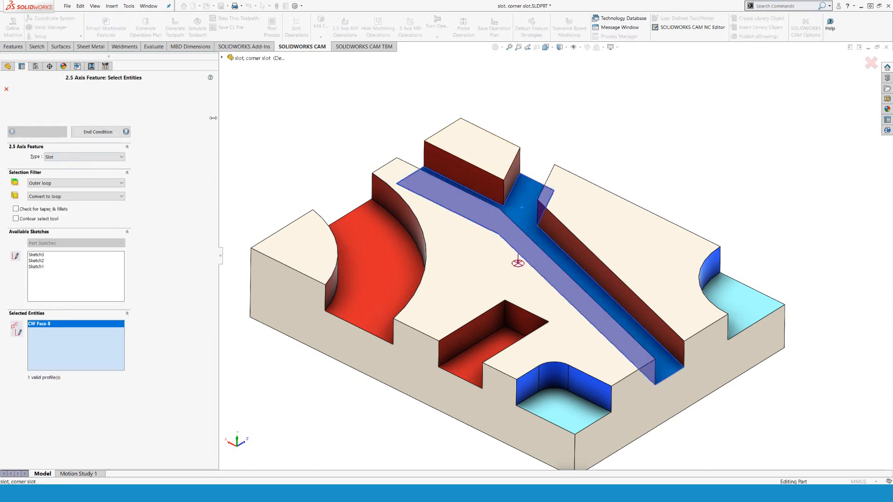
click(108, 132)
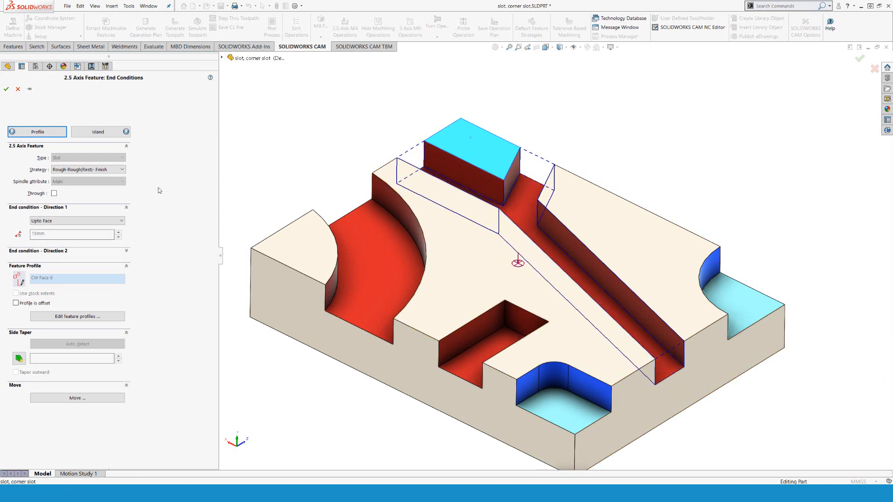
click(112, 169)
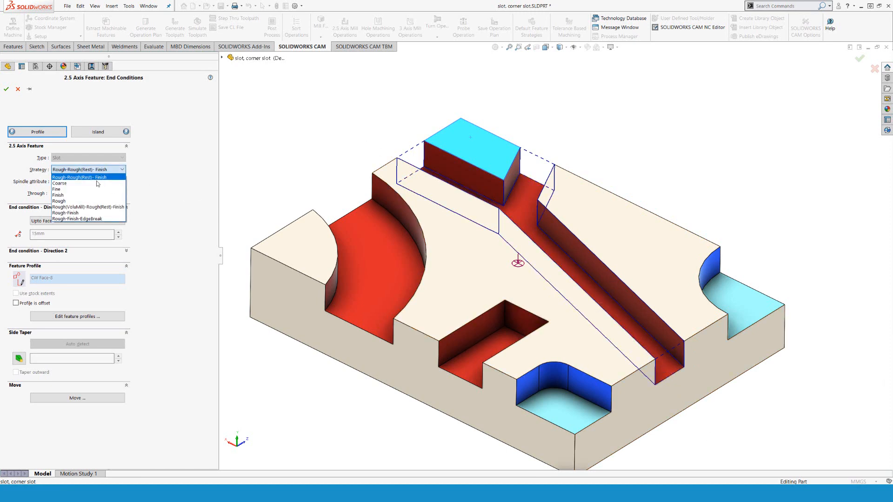
click(77, 212)
click(6, 89)
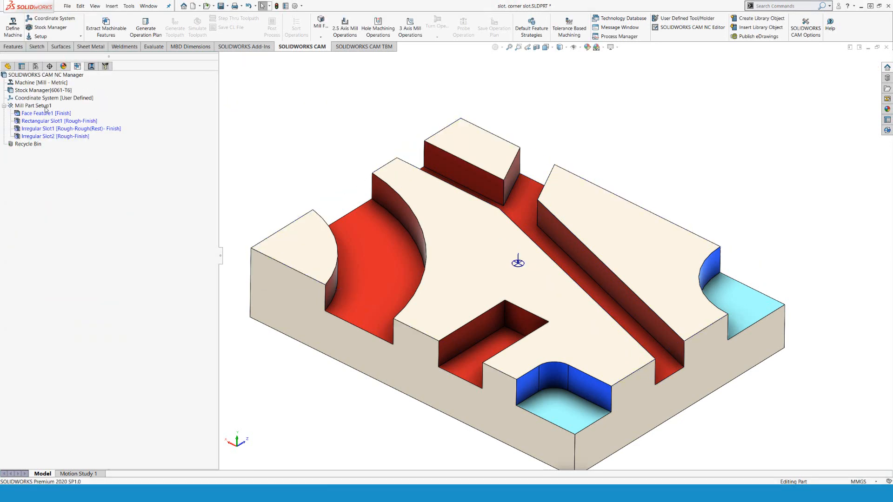
Generate the operation plan for Mill Part Setup1 and the toolpaths for its operations
click(45, 107)
click(52, 93)
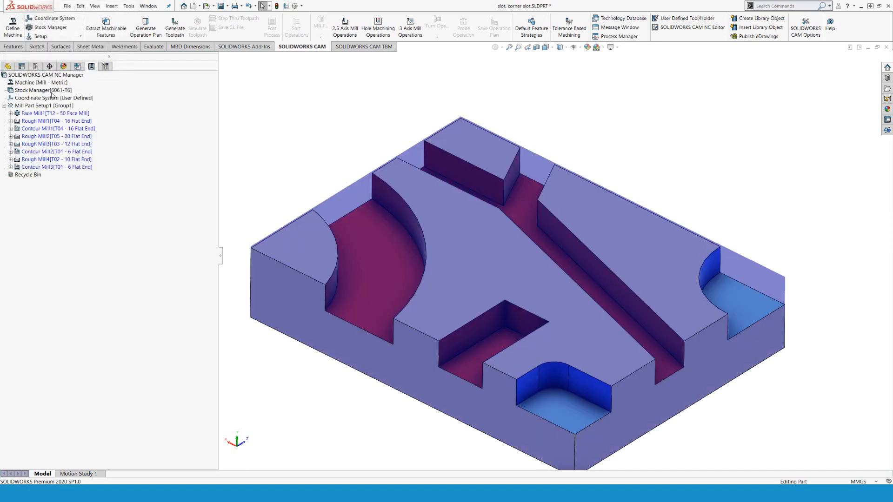
click(40, 106)
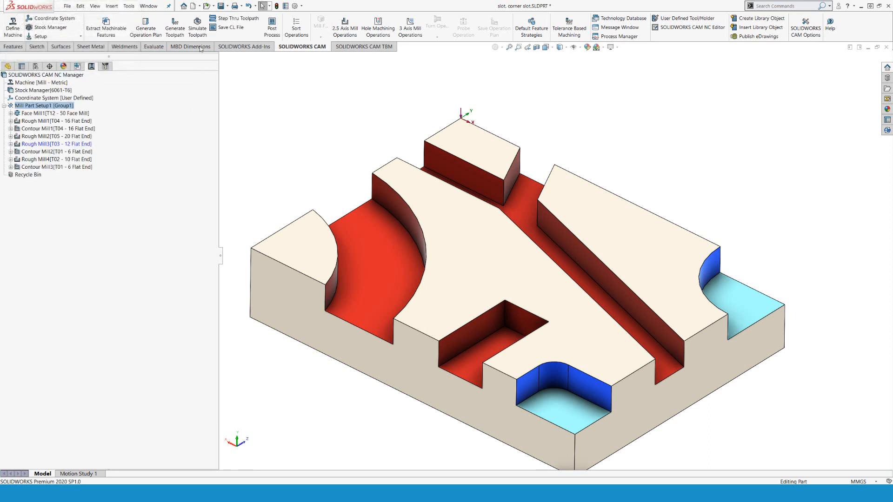
Simulate the toolpaths through to the end and compare the machined stock with the design part
click(198, 27)
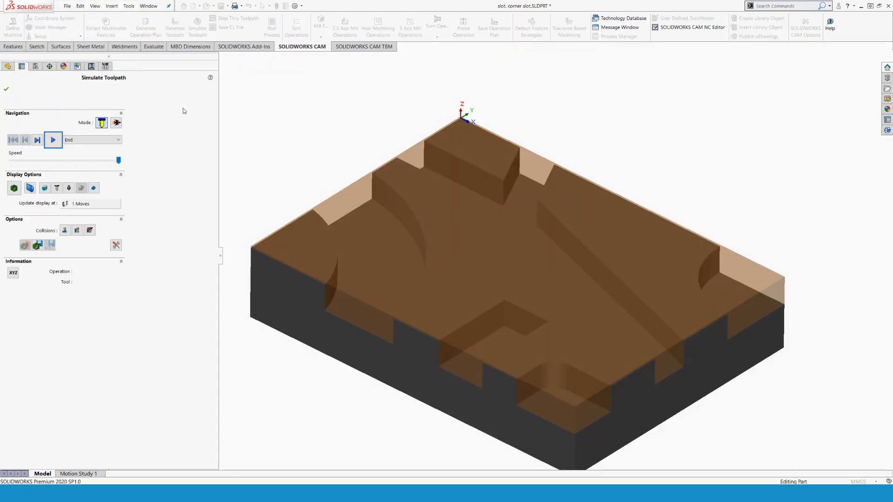
click(54, 141)
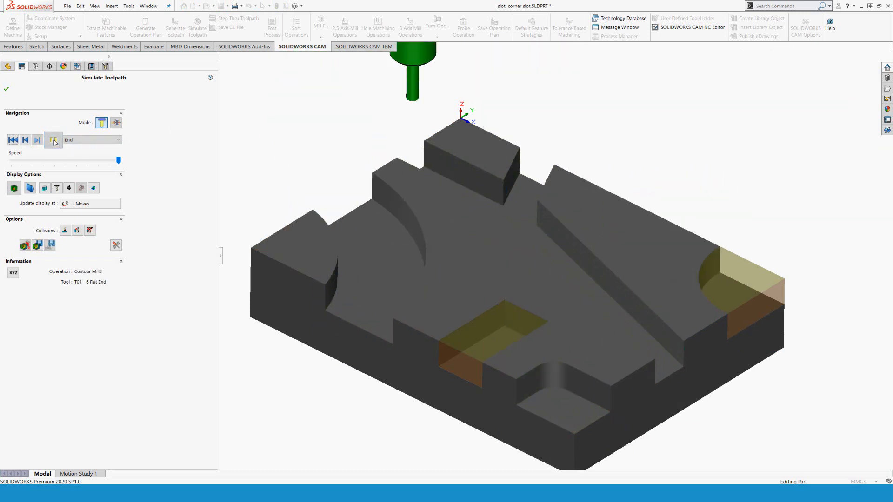
click(14, 188)
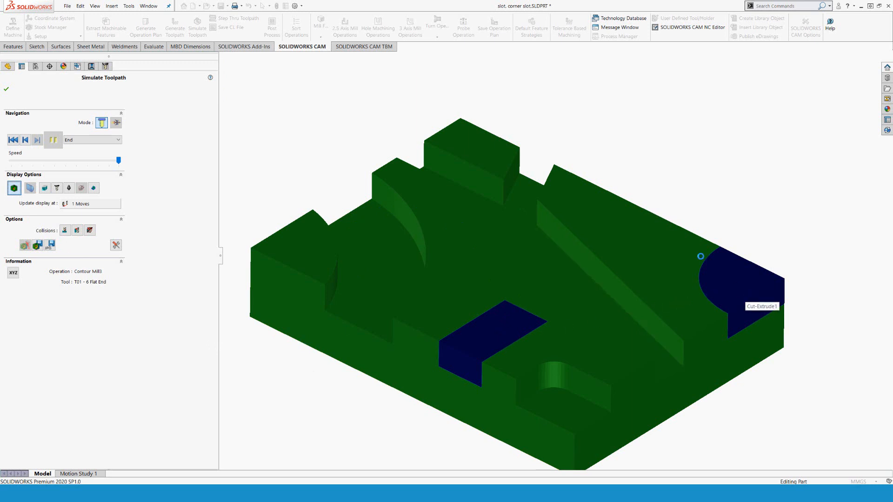
click(7, 89)
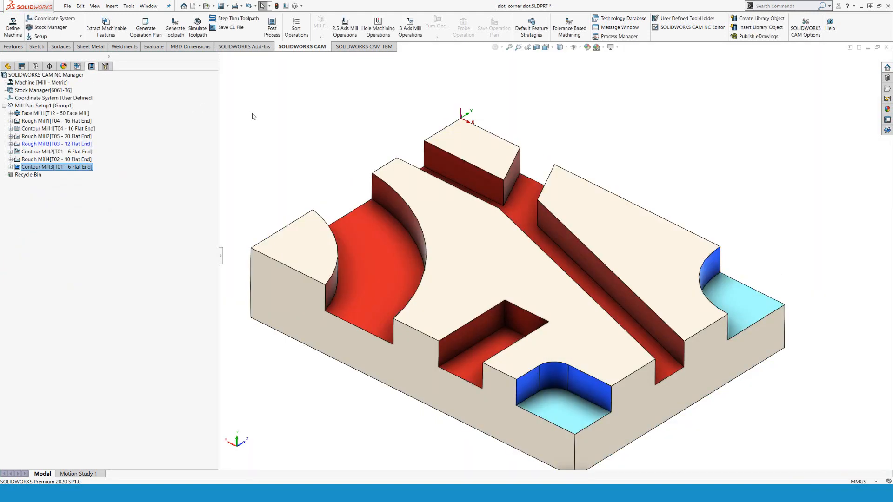
Create 2.5 axis Slot features from the square-cornered slot and round-sided corner floors, up to the large top face, with the Rough-Finish strategy
click(77, 67)
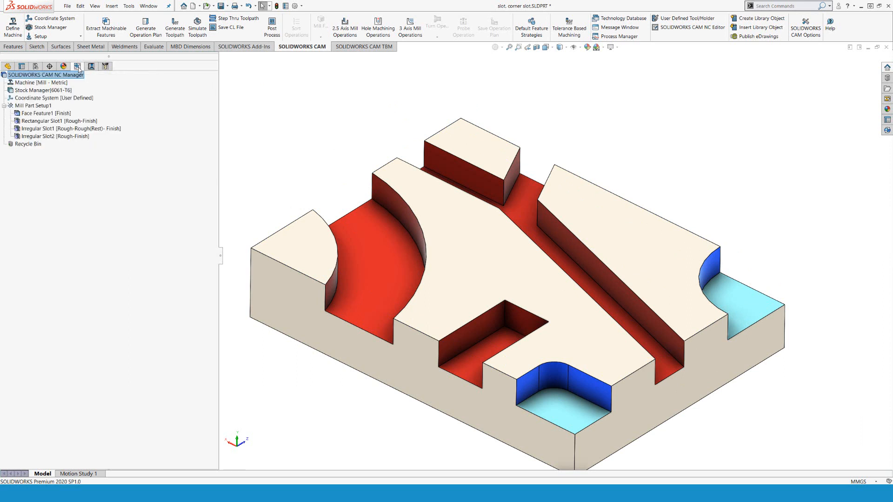
right_click(41, 106)
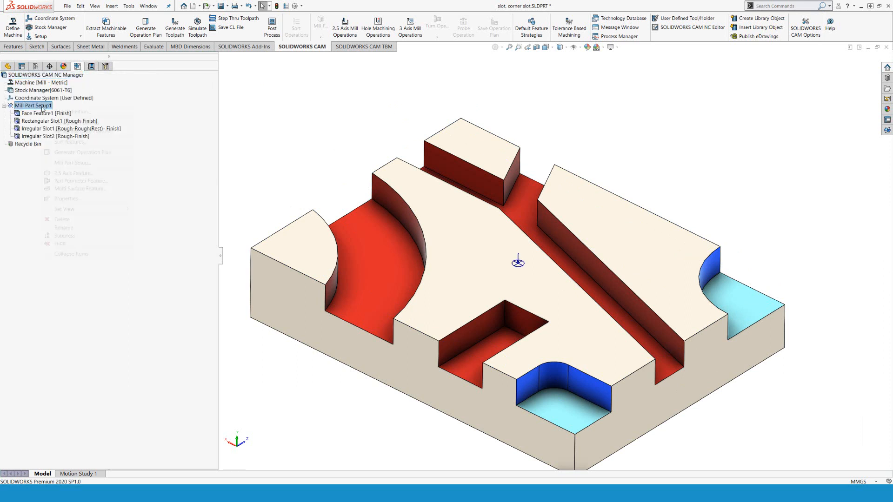
click(74, 174)
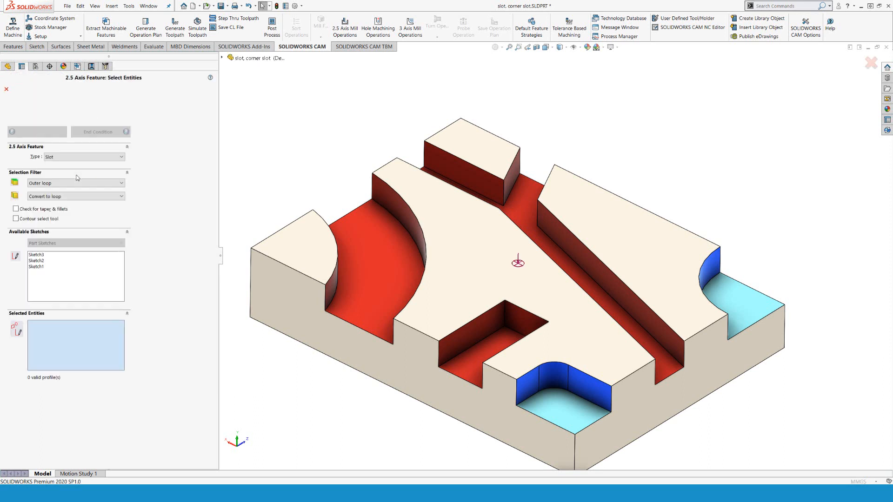
click(485, 361)
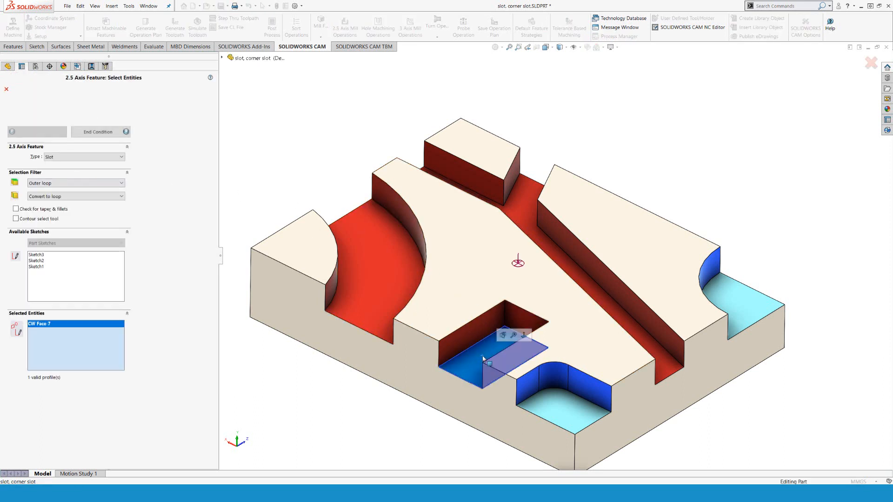
click(726, 306)
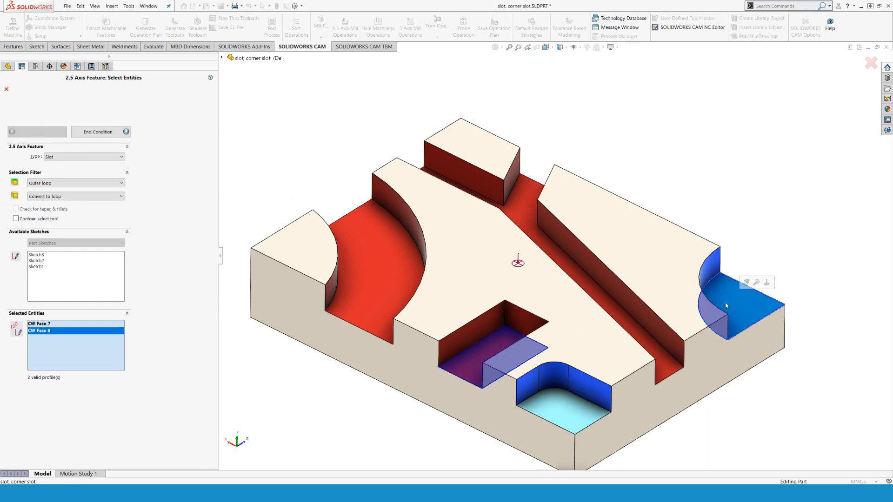
click(104, 134)
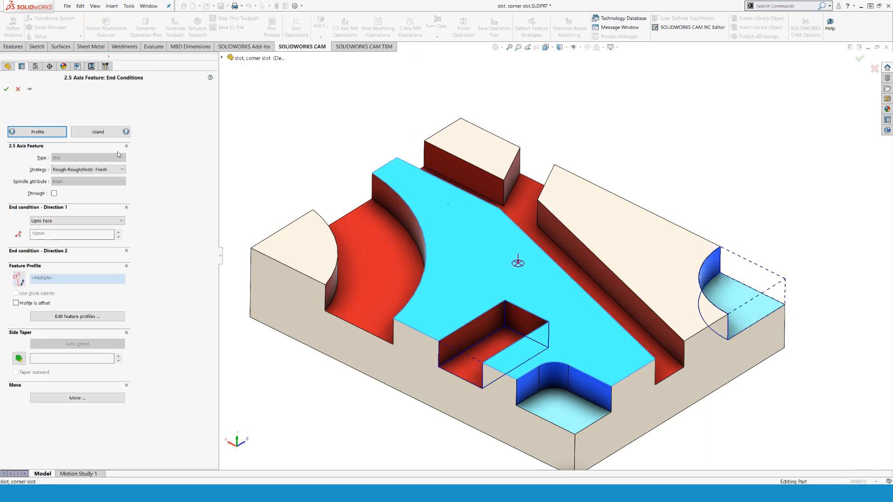
click(107, 171)
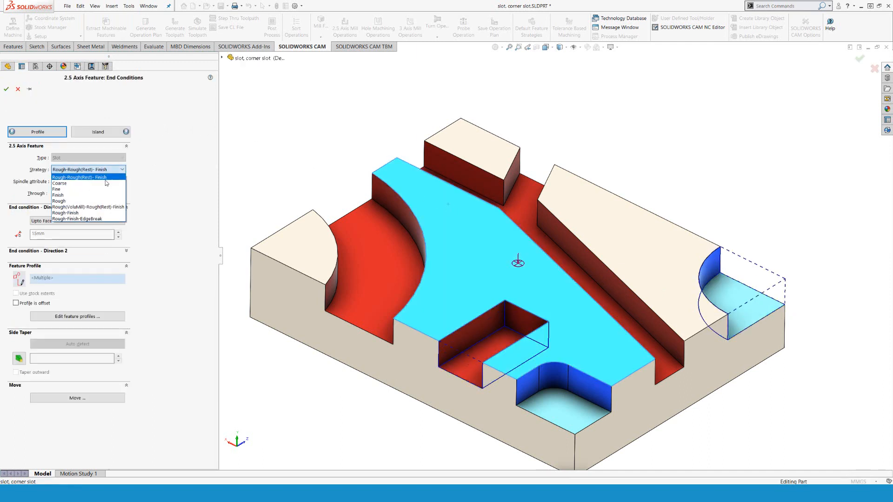
click(70, 212)
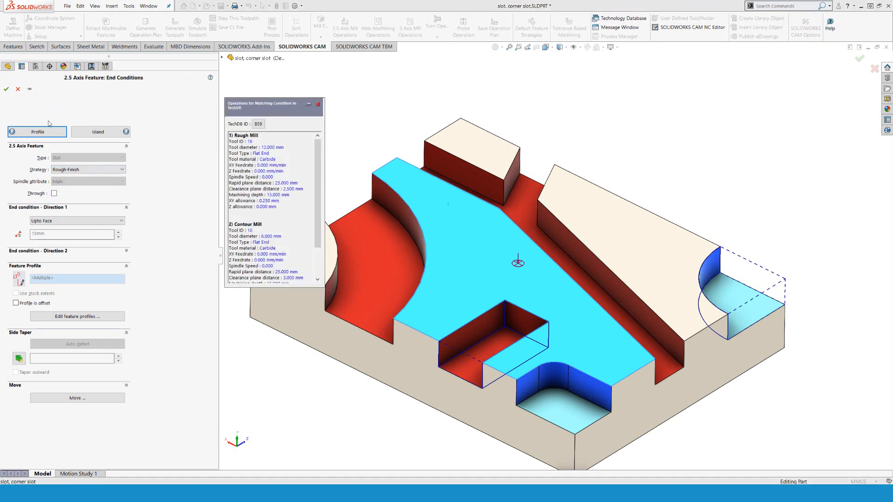
click(9, 90)
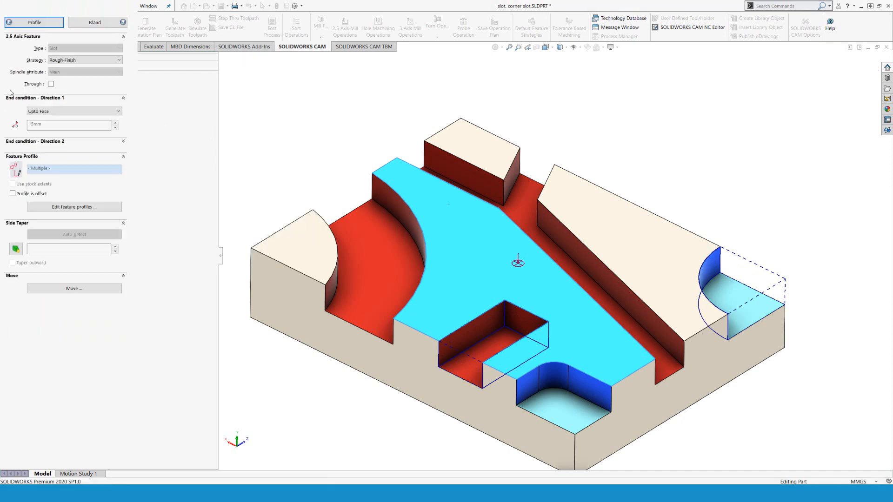
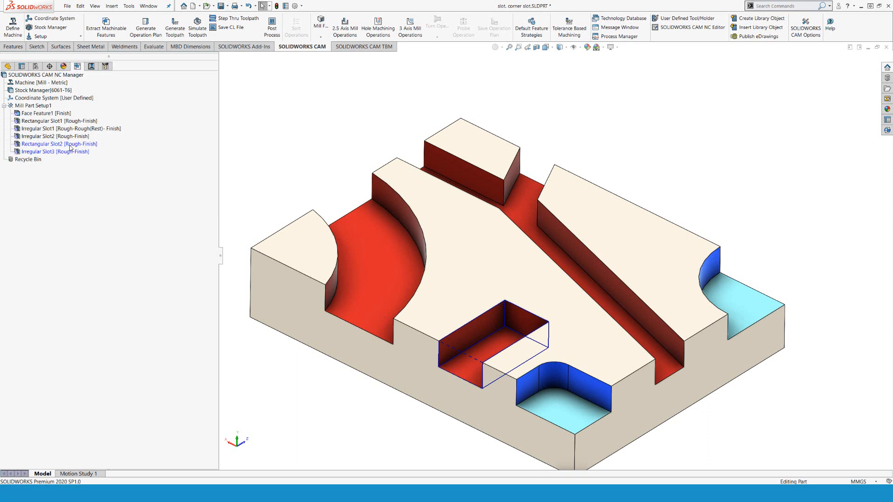
Generate the operation plan for only the two new features, Rectangular Slot2 and Irregular Slot3
click(70, 144)
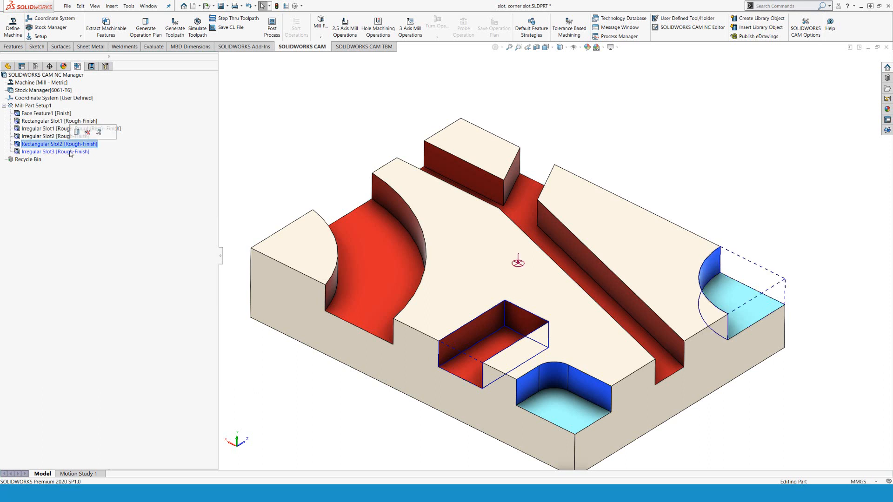
ctrl+click(71, 152)
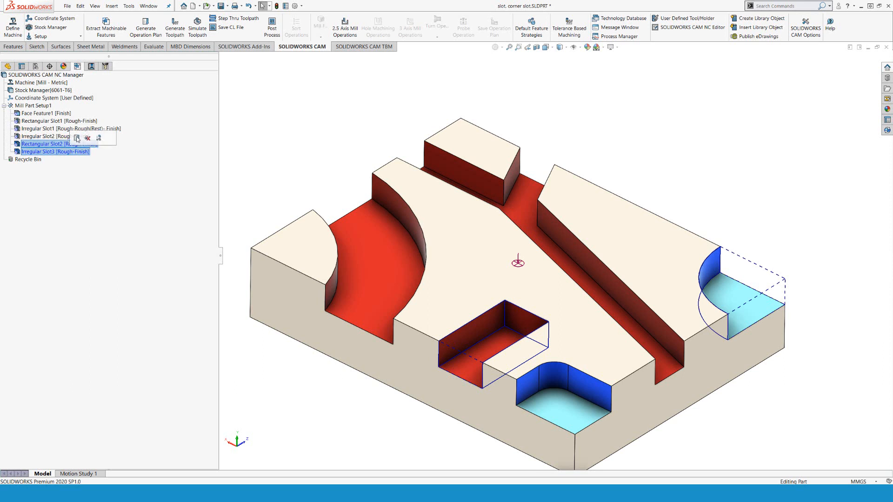
click(77, 138)
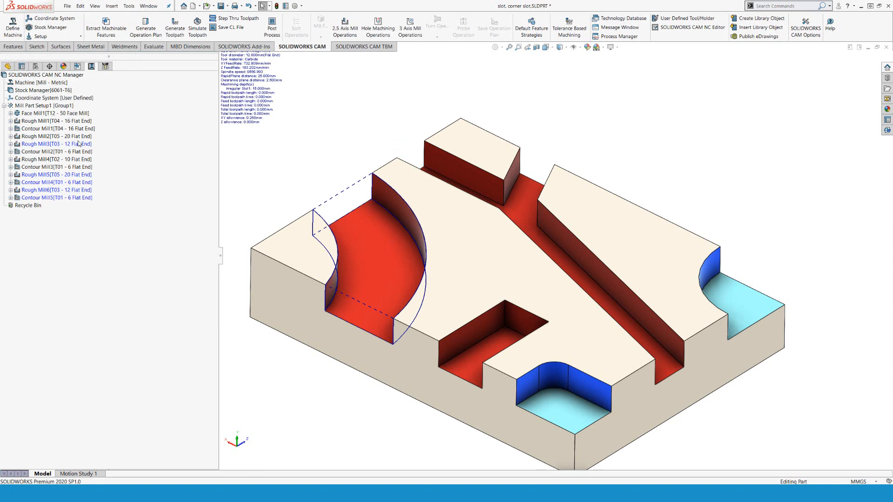
Generate the toolpaths for only the four new operations, from Rough Mill5 through Contour Mill5
click(59, 175)
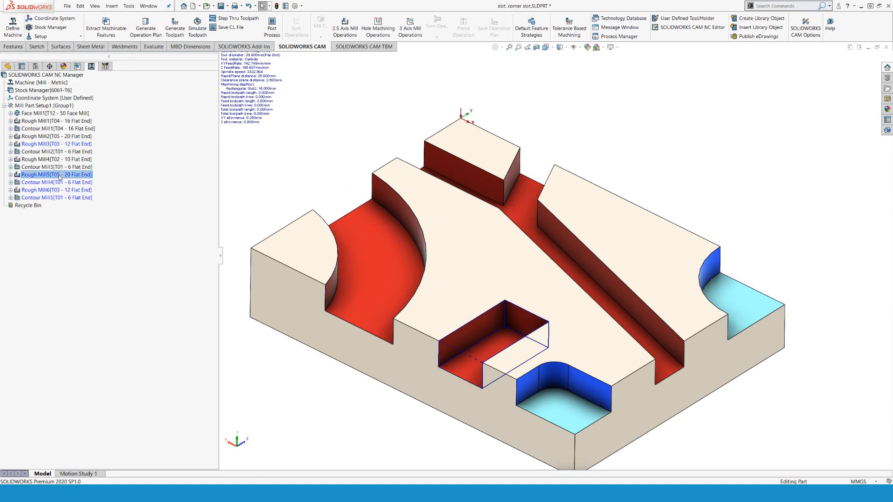
shift+click(64, 197)
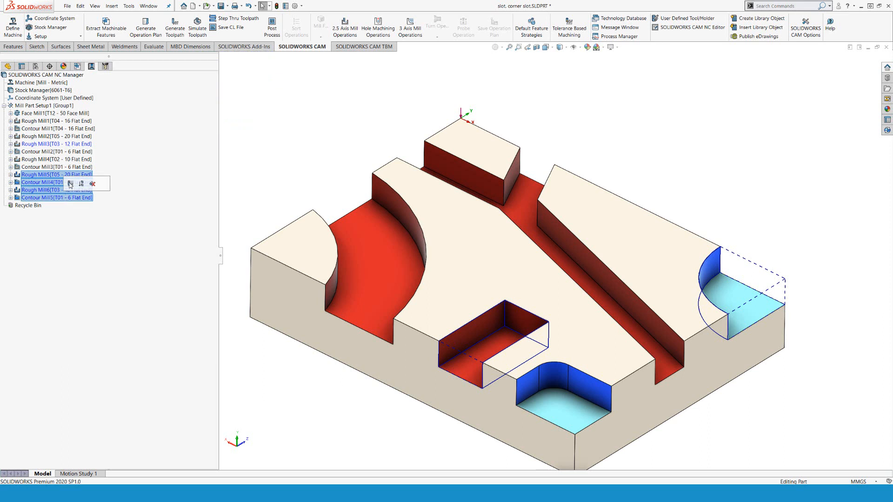
click(69, 184)
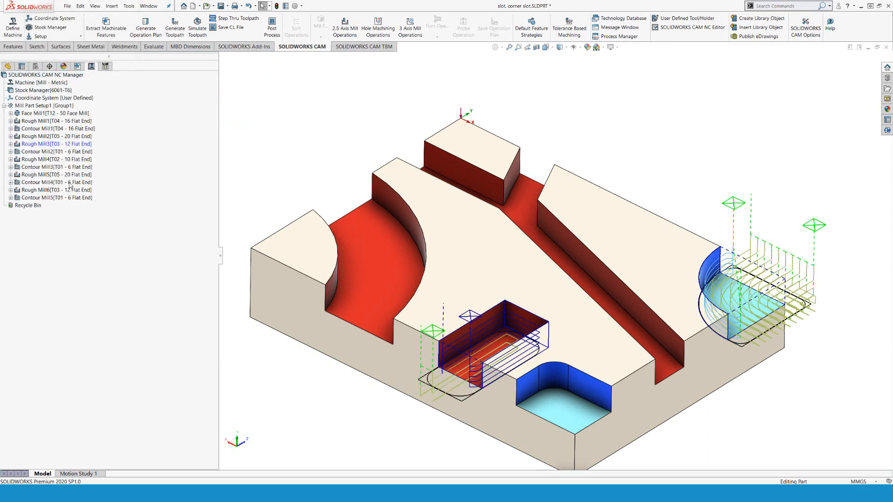
Simulate all toolpaths through to the end, compare the machined stock with the design part, and close the simulation
click(193, 28)
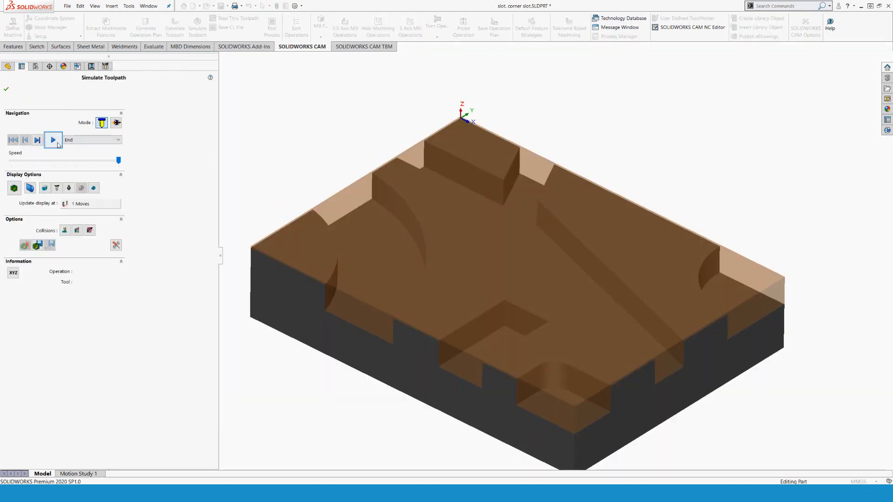
click(57, 144)
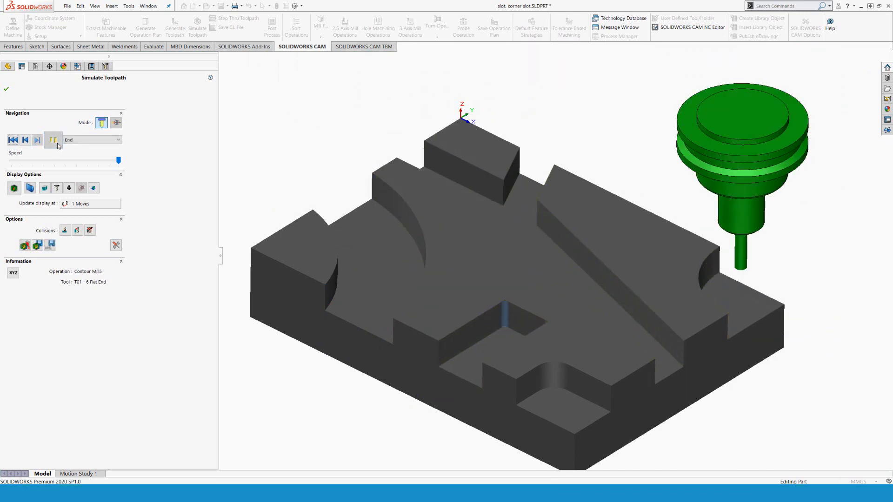
click(14, 188)
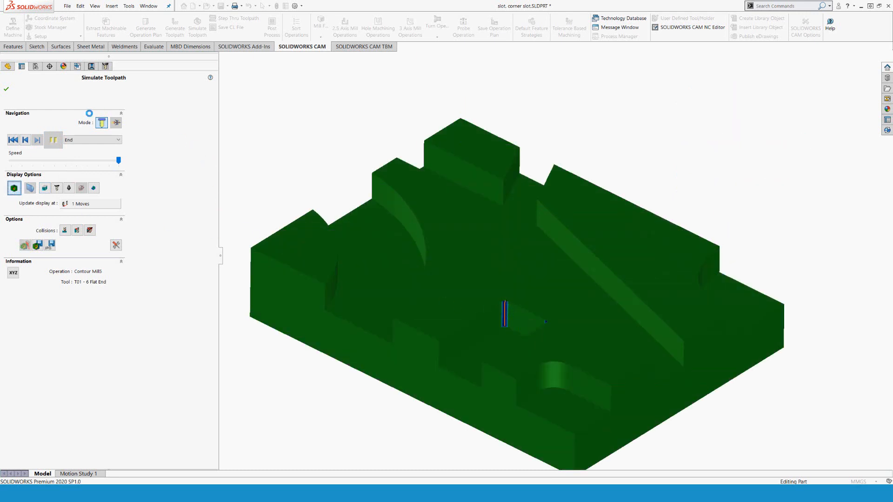
click(7, 89)
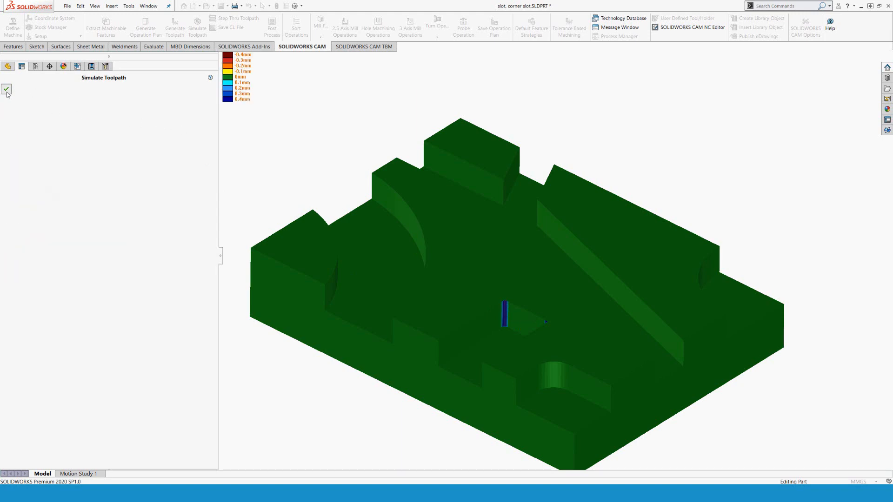
Switch to the open holes.SLDPRT part and show its CAM feature tree
click(78, 67)
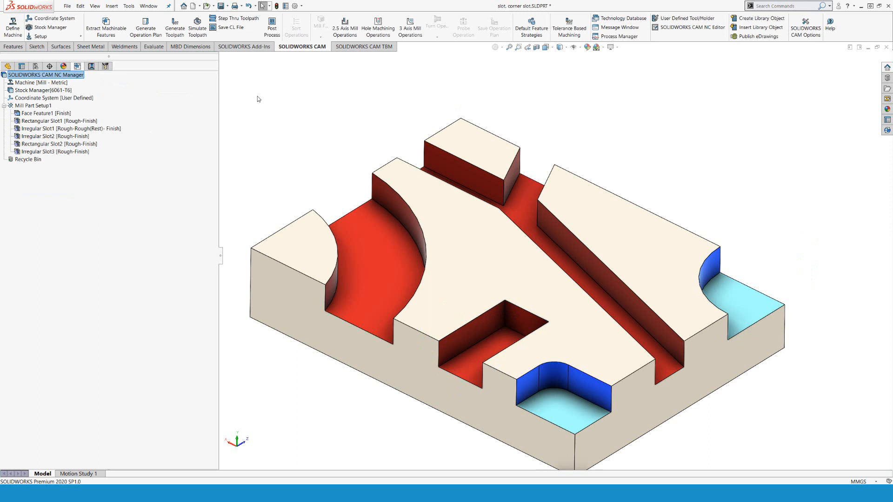
click(148, 6)
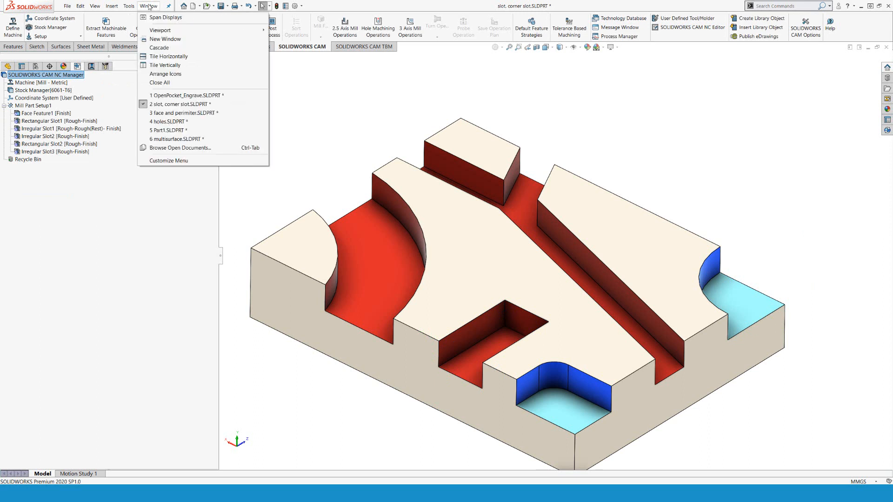
click(168, 121)
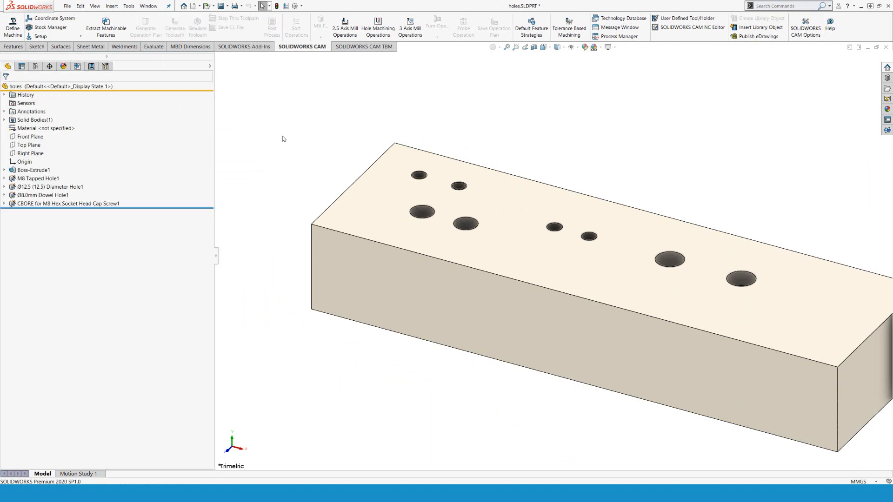
click(77, 67)
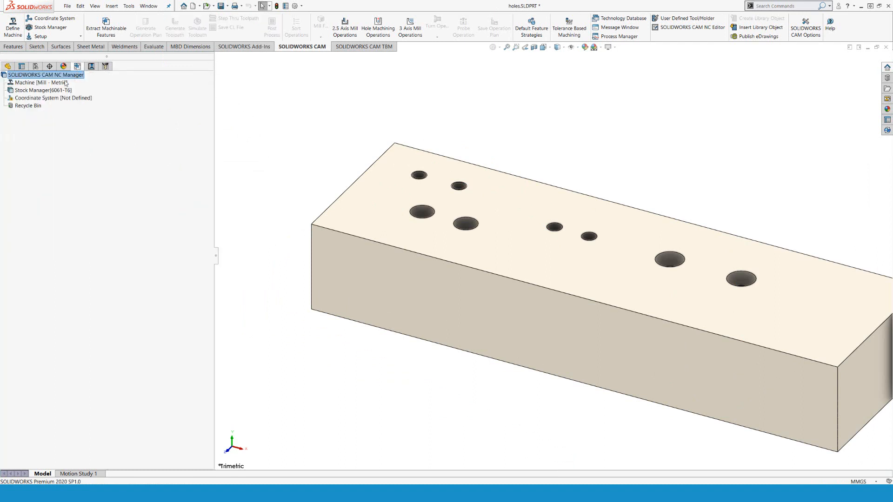
Make Tool Crib 2 (Metric) the active tool crib of the Mill - Metric machine and check the M3AXIS-TUTORIAL post processor
click(65, 83)
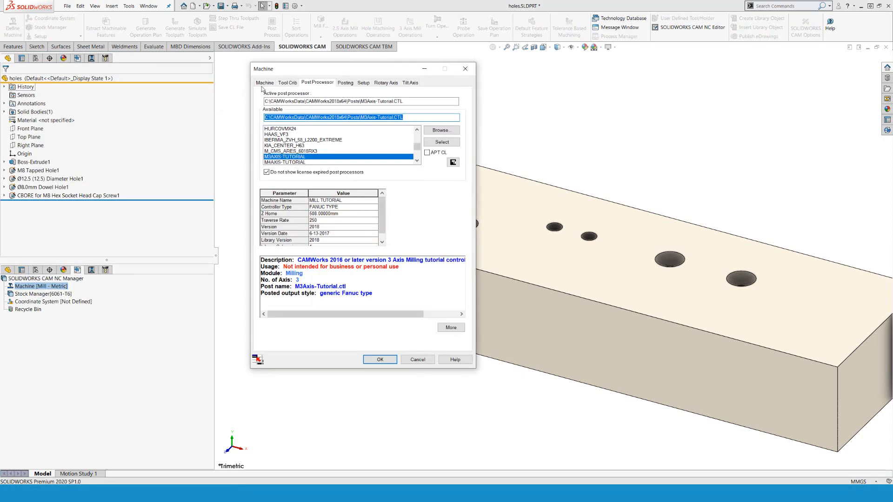
click(264, 83)
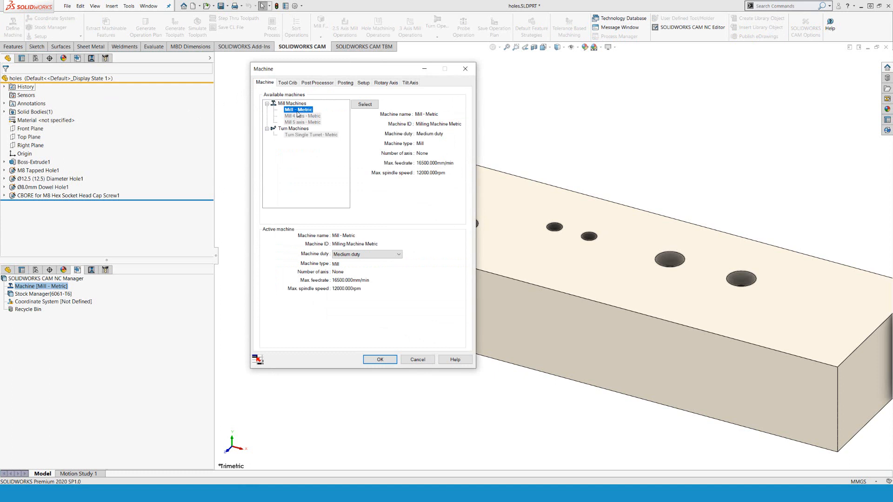
click(293, 83)
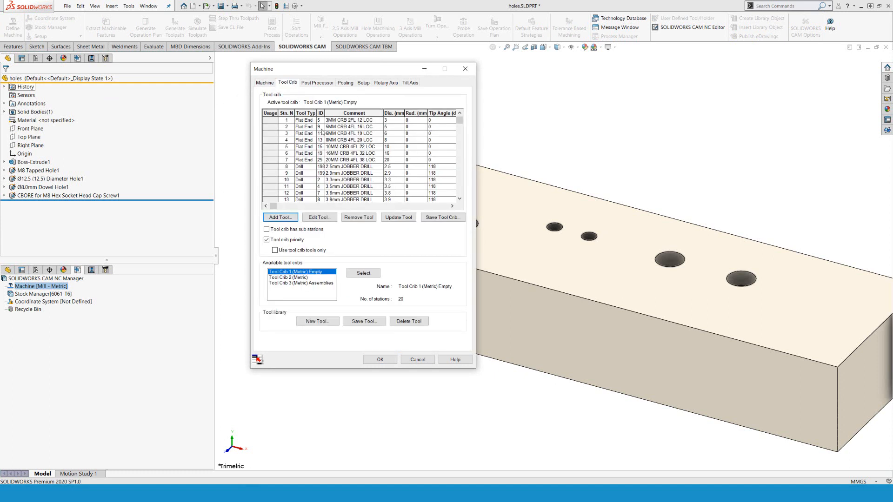
click(300, 278)
click(368, 273)
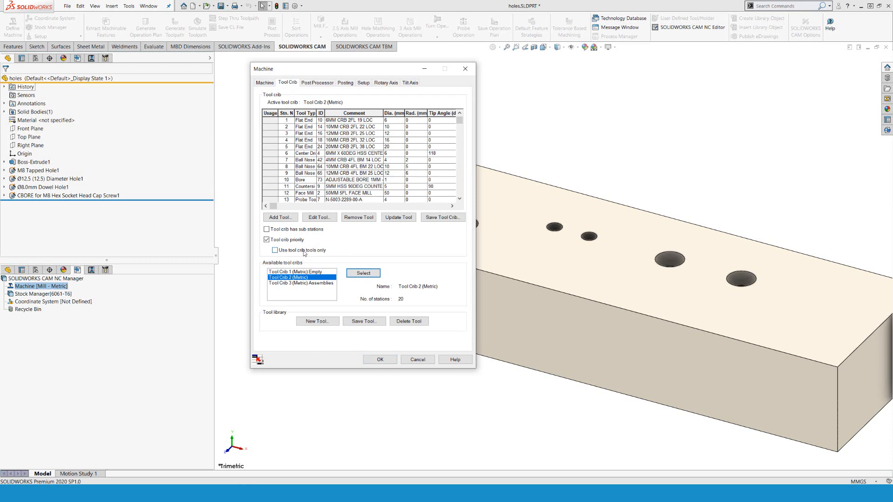
click(319, 83)
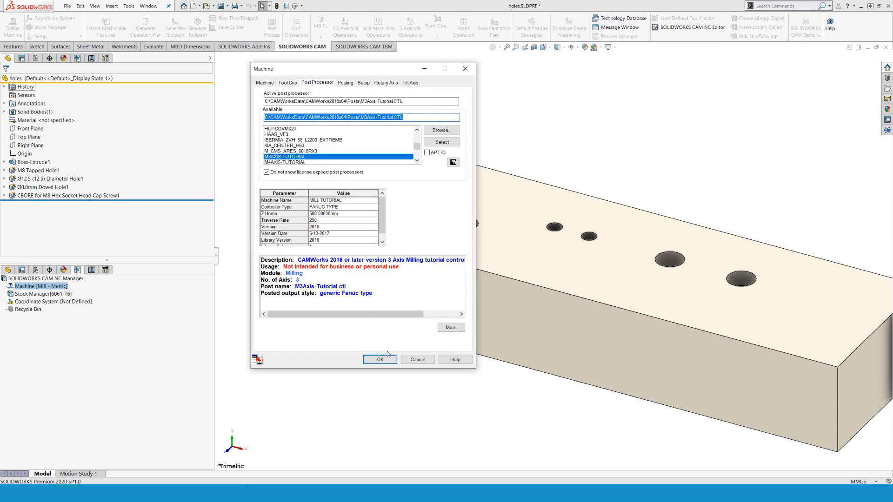
click(389, 360)
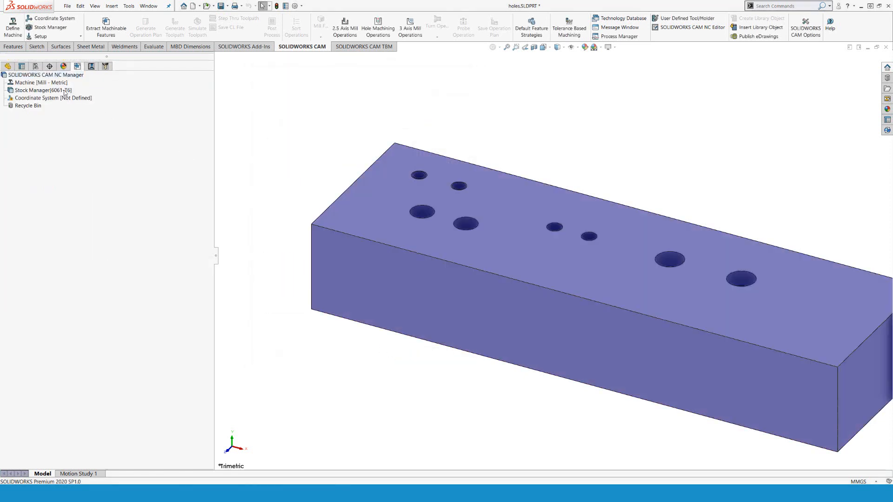
Define a fixture coordinate system at the part bounding box vertex on the top face's far left corner, with Z set by the top face
double_click(53, 100)
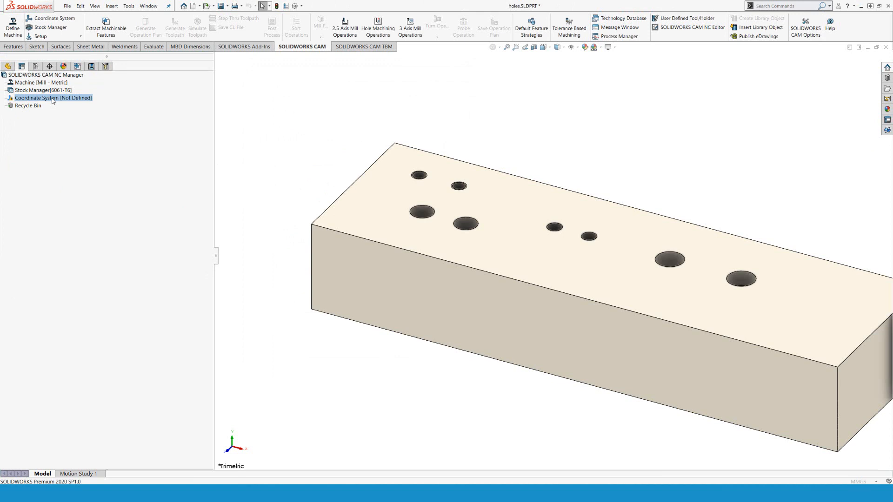
click(30, 194)
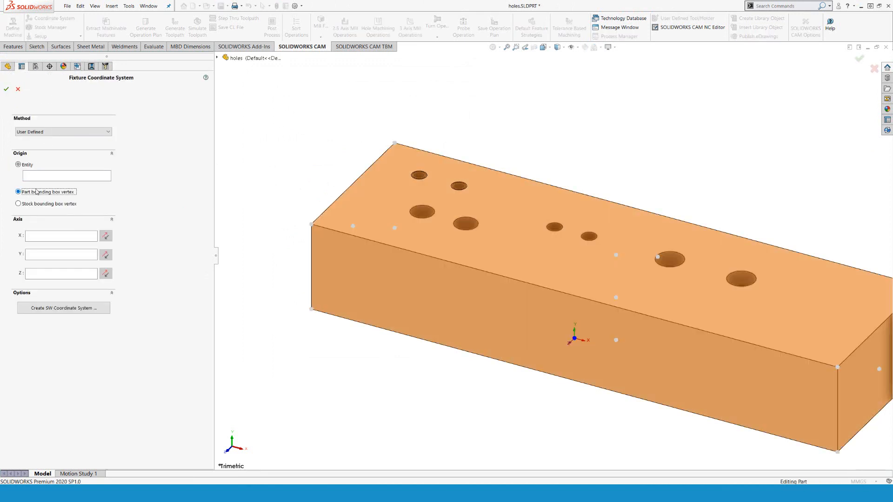
click(395, 144)
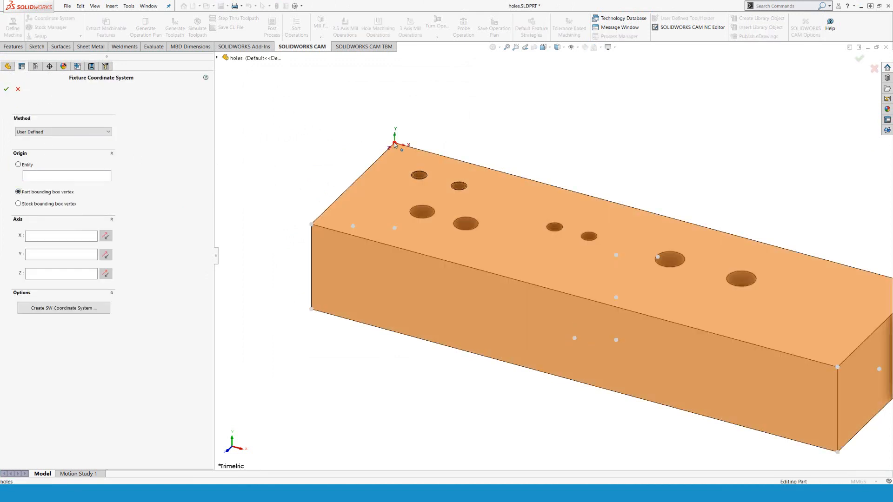
click(70, 277)
click(384, 180)
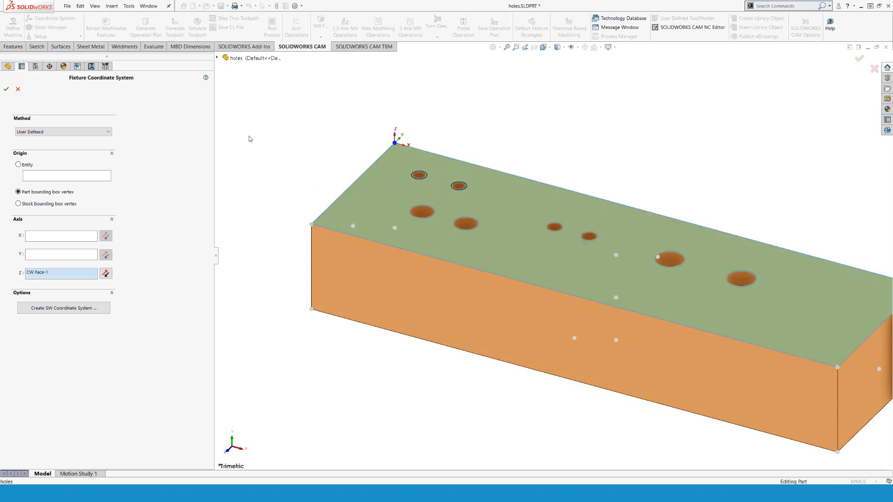
click(6, 89)
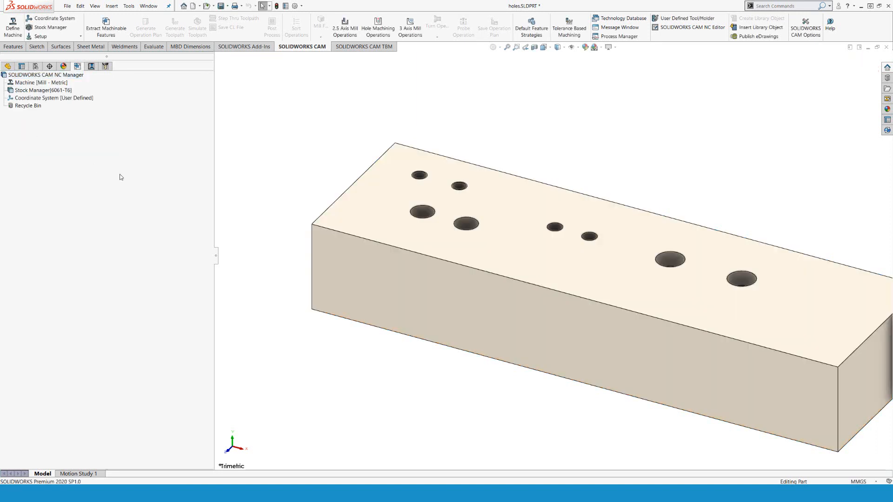
Create a mill part setup whose direction is defined by the block's top face, without any additional features
right_click(63, 91)
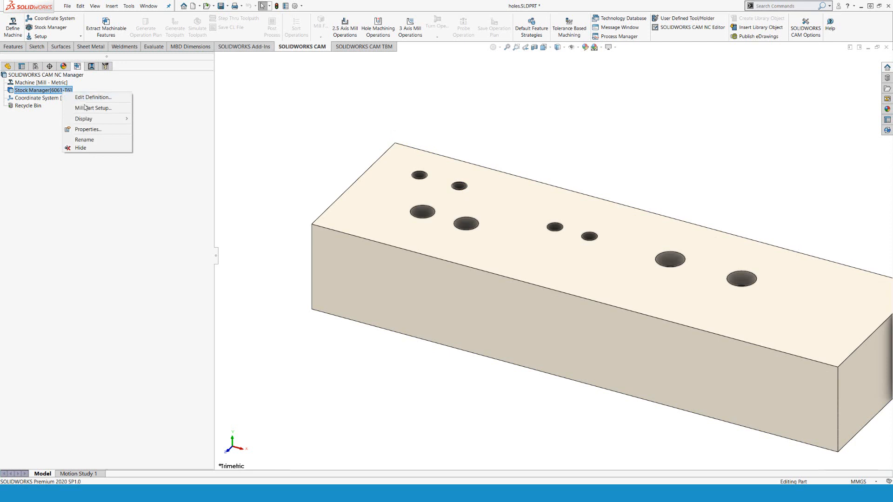
click(86, 109)
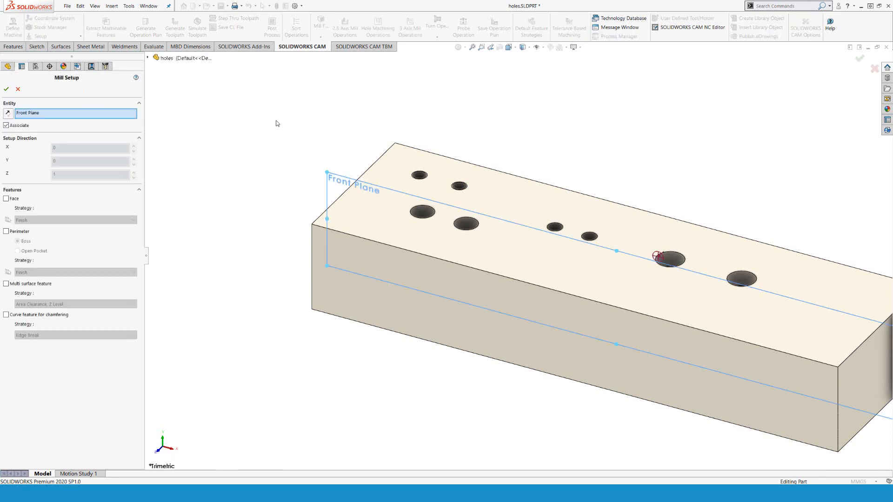
click(394, 154)
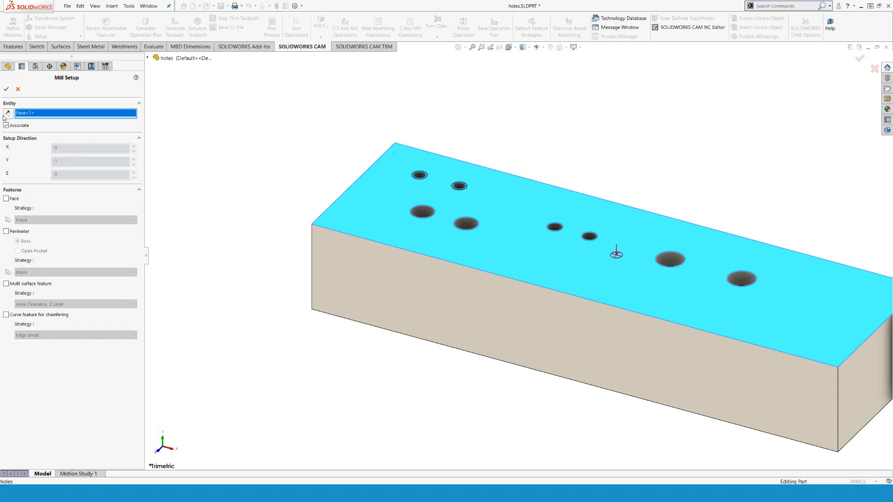
click(6, 88)
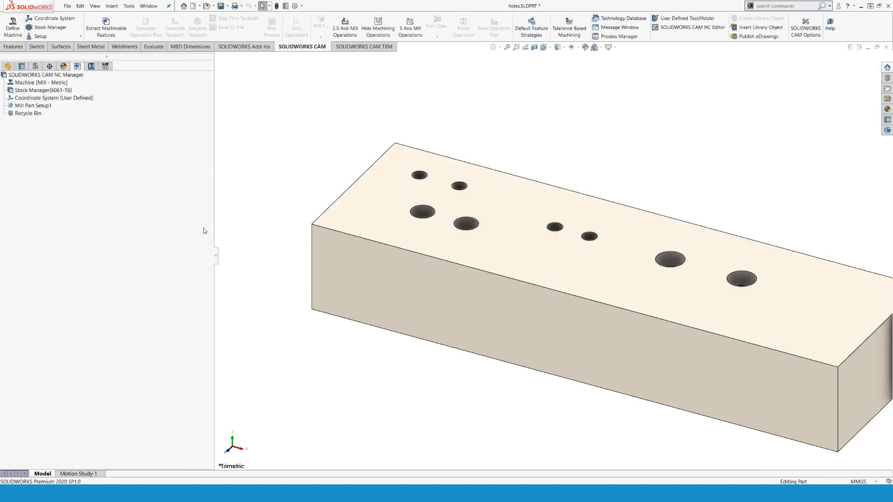
drag(215, 256, 146, 258)
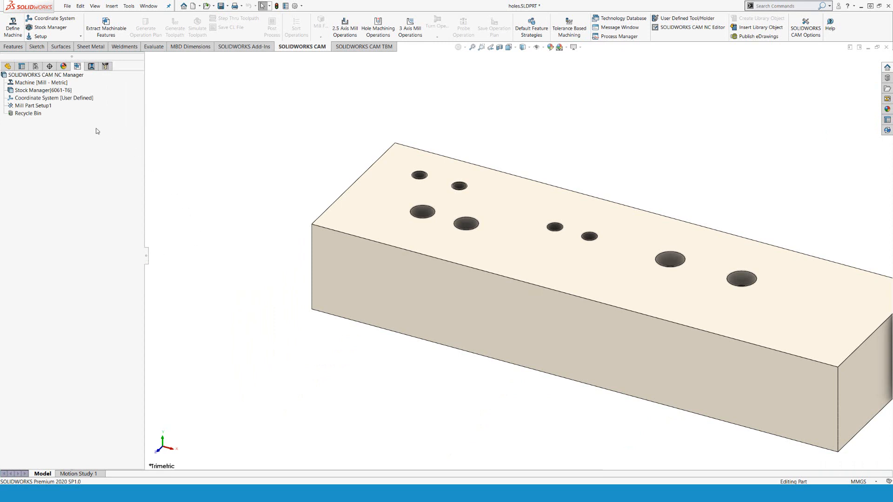
Review the CAM options for mill features, including the feature types and hole recognition settings for extraction
right_click(40, 76)
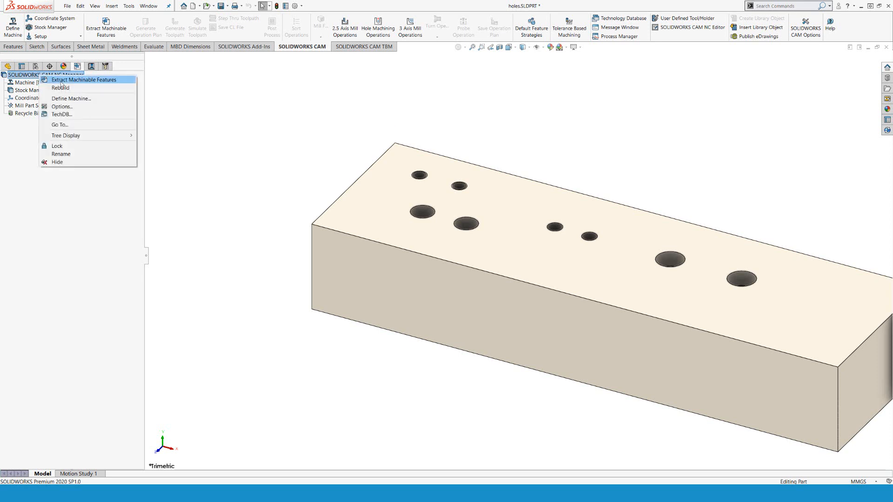
click(65, 108)
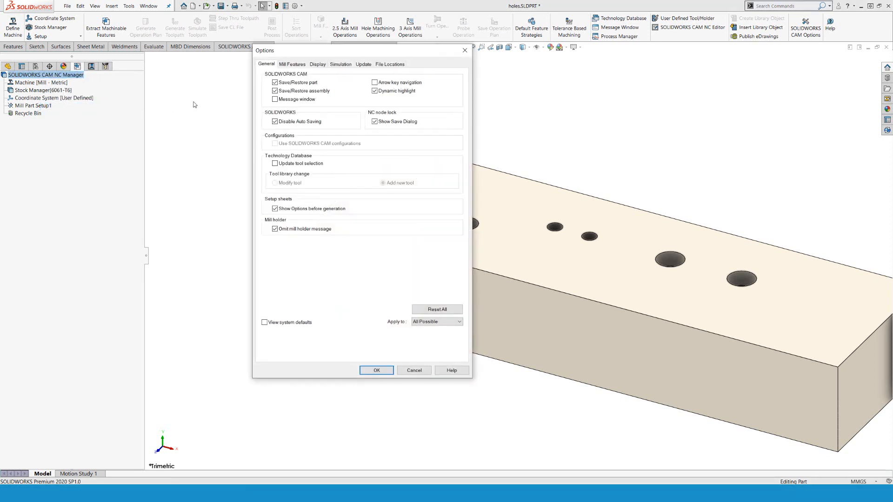
click(293, 65)
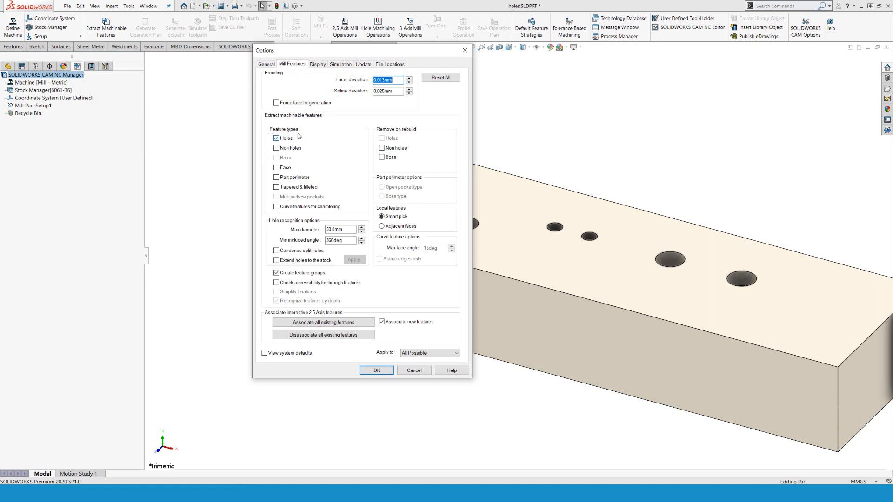
click(377, 370)
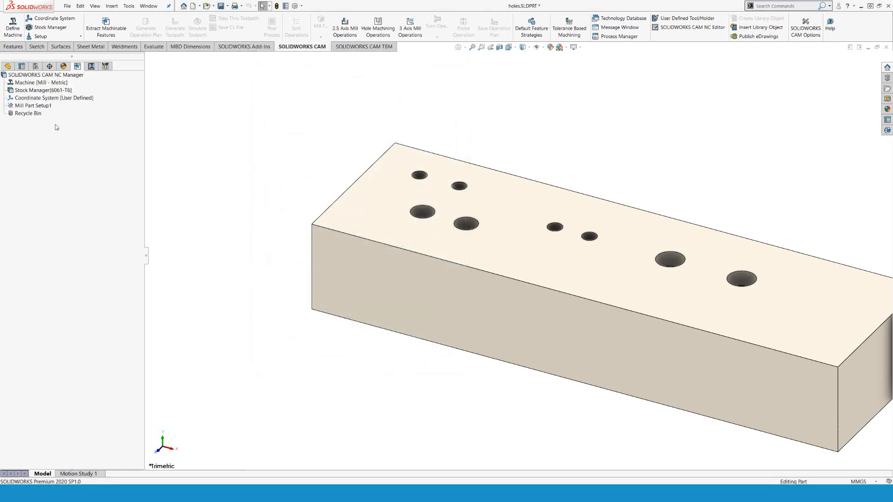
right_click(39, 104)
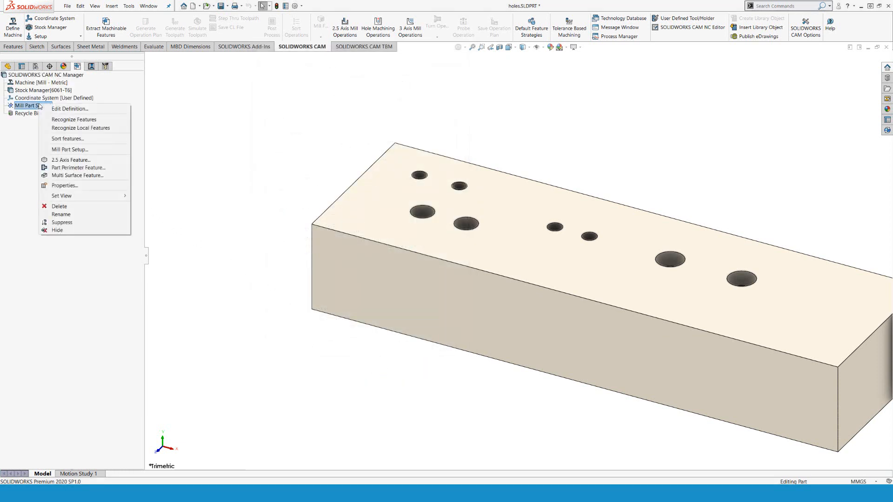
click(69, 150)
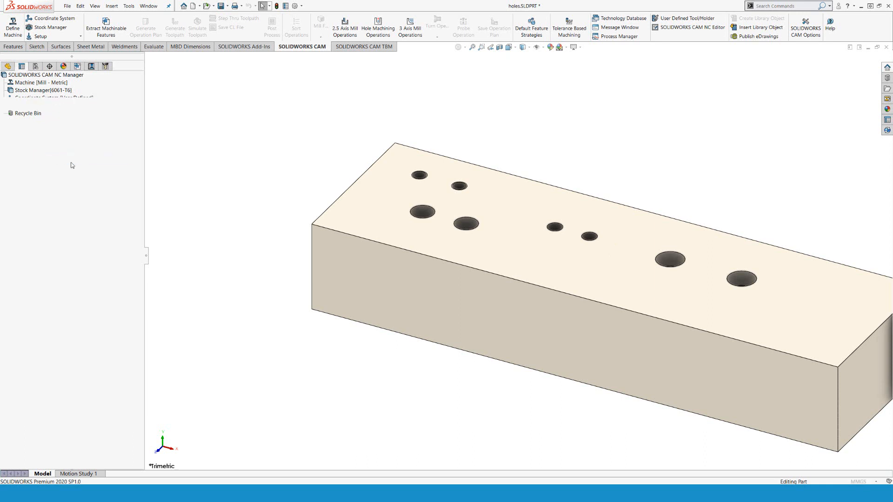
click(80, 157)
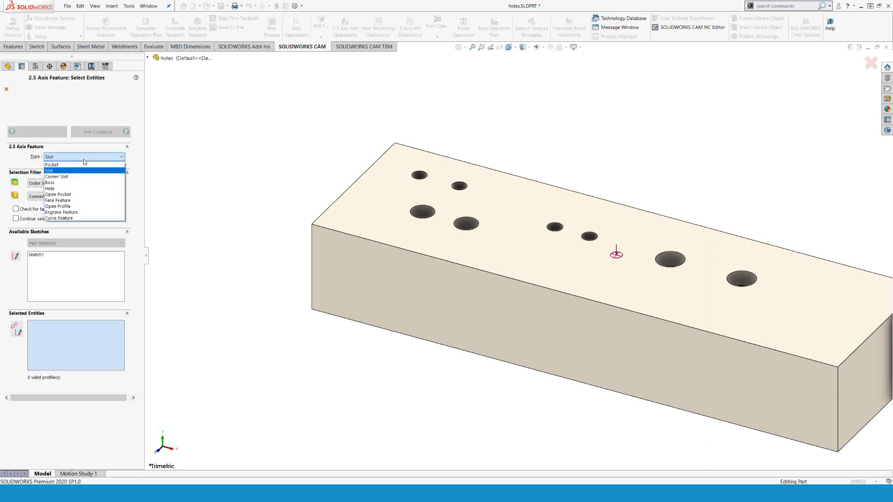
click(82, 188)
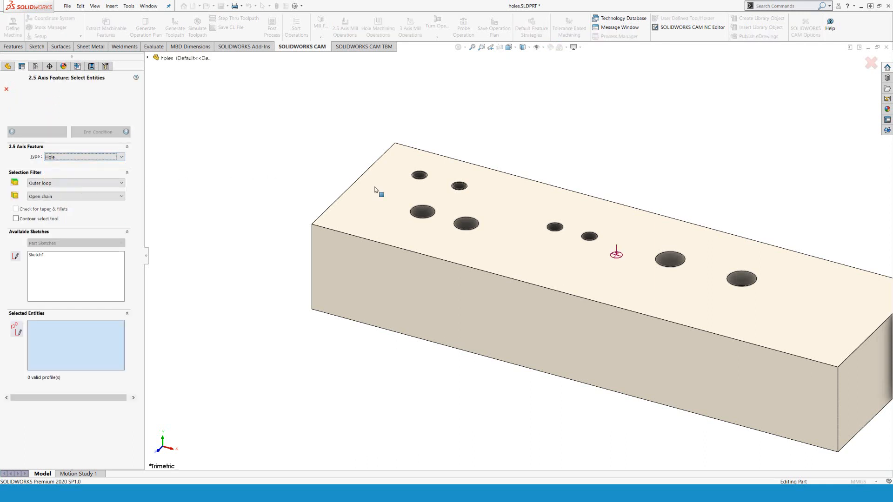
click(421, 209)
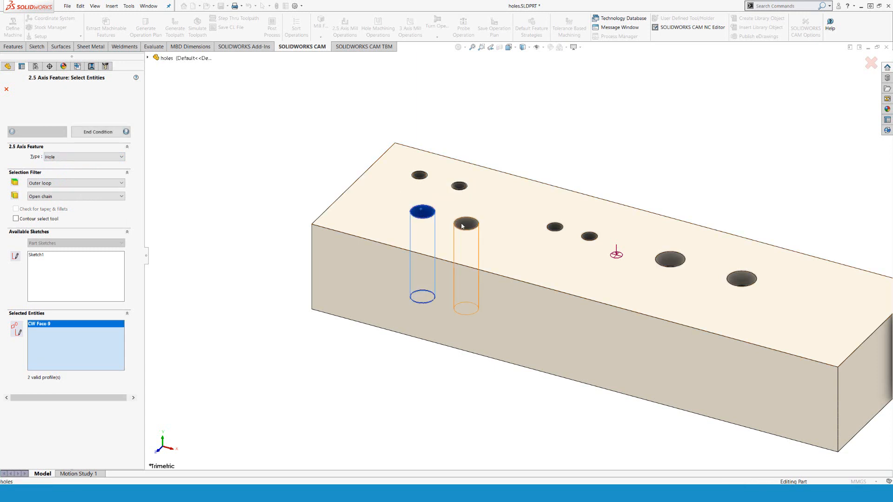
click(461, 225)
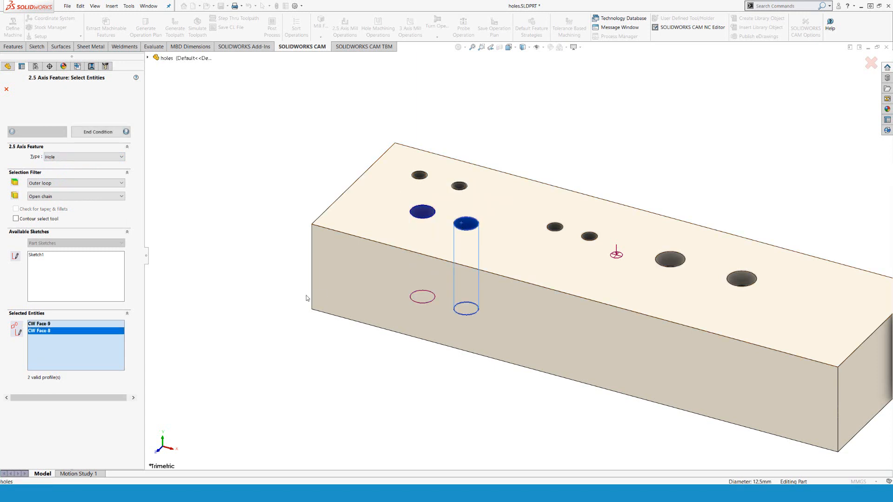
click(6, 89)
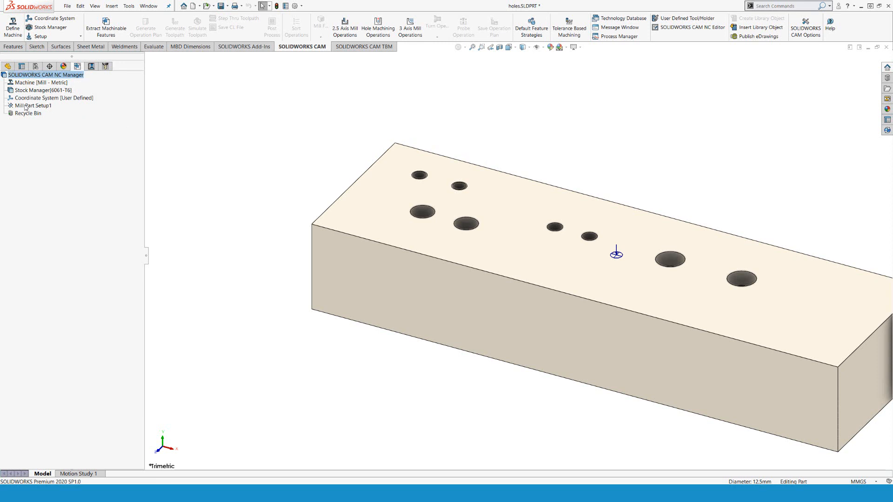
Recognize the machinable features of Mill Part Setup1 and check which holes each recognized hole group contains
right_click(25, 106)
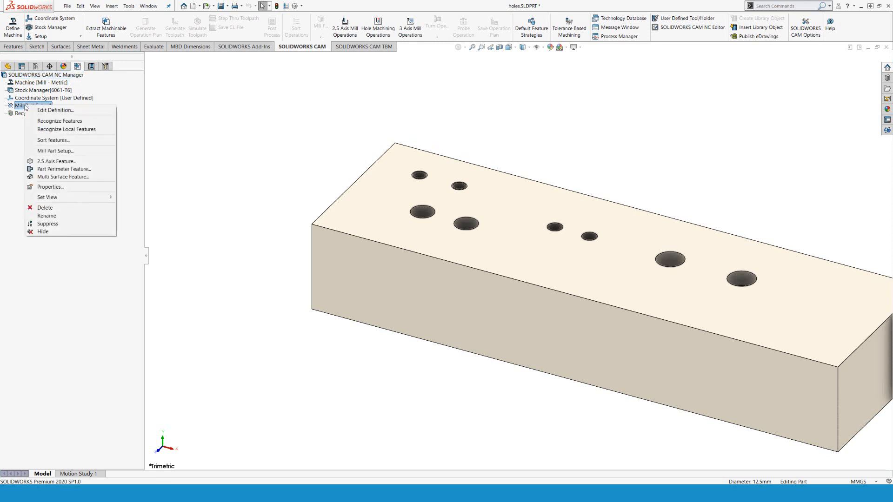
click(67, 122)
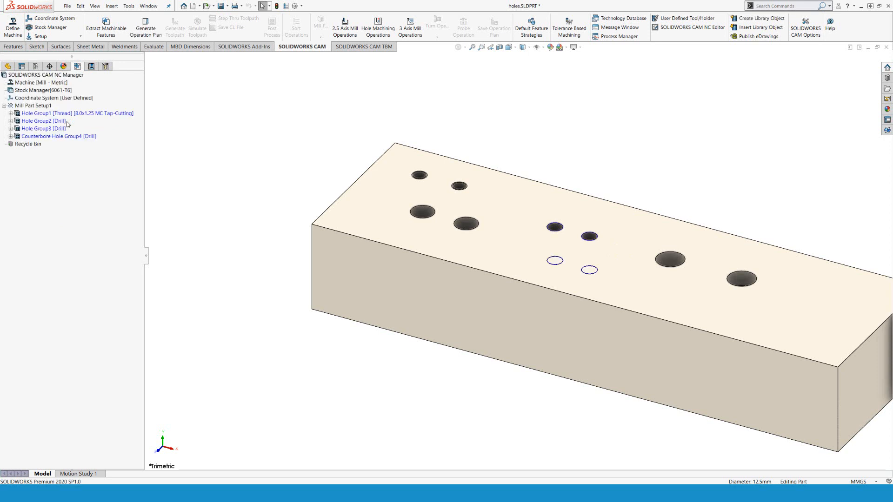
click(93, 114)
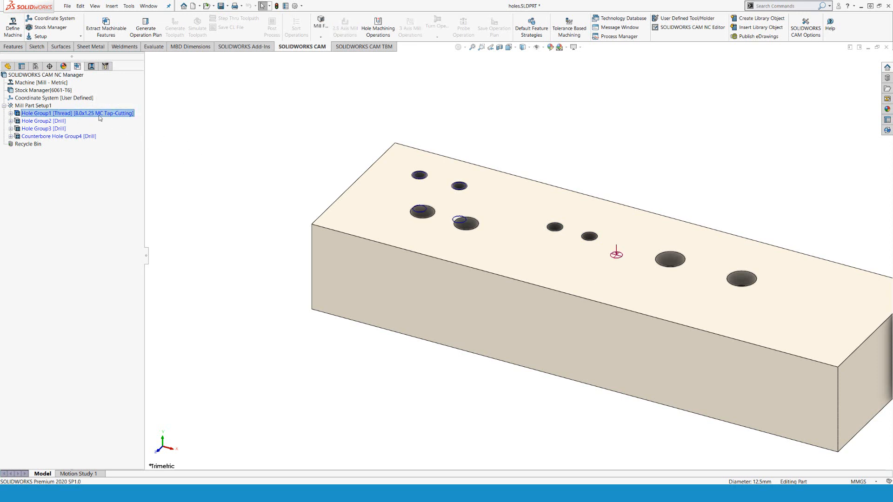
click(59, 121)
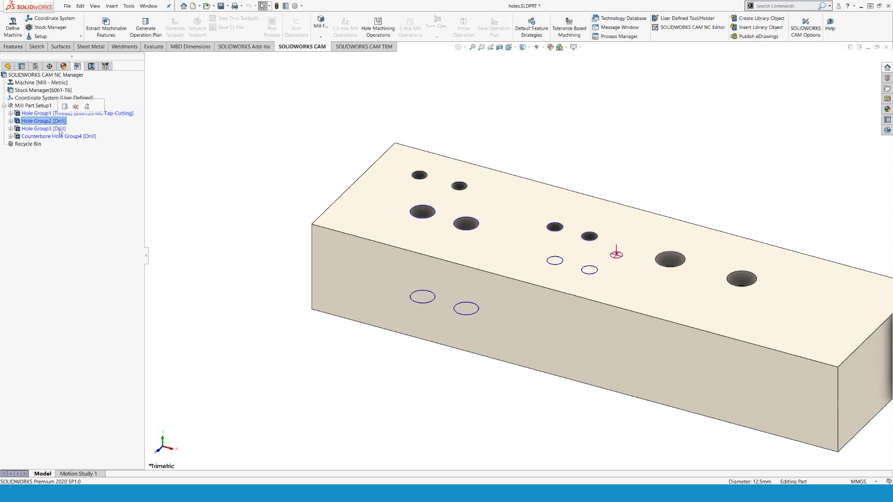
click(59, 129)
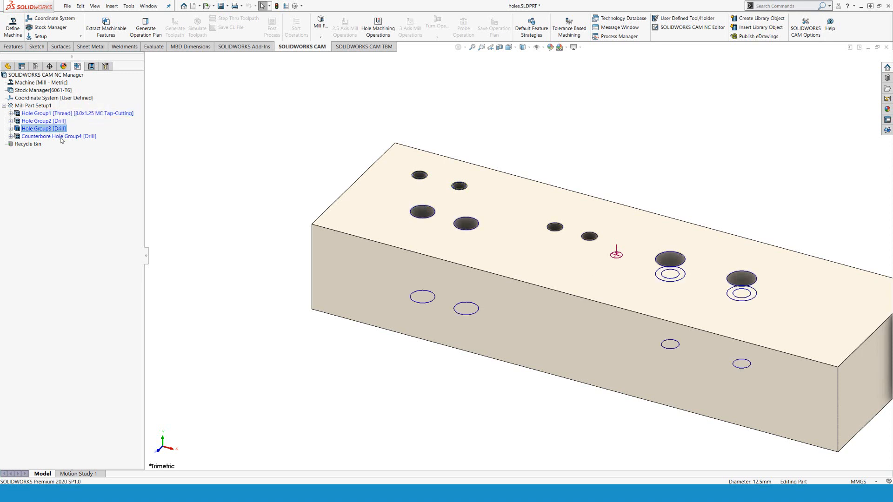
click(62, 136)
mouse_move(551, 289)
middle_down()
mouse_move(544, 343)
mouse_move(550, 304)
middle_up()
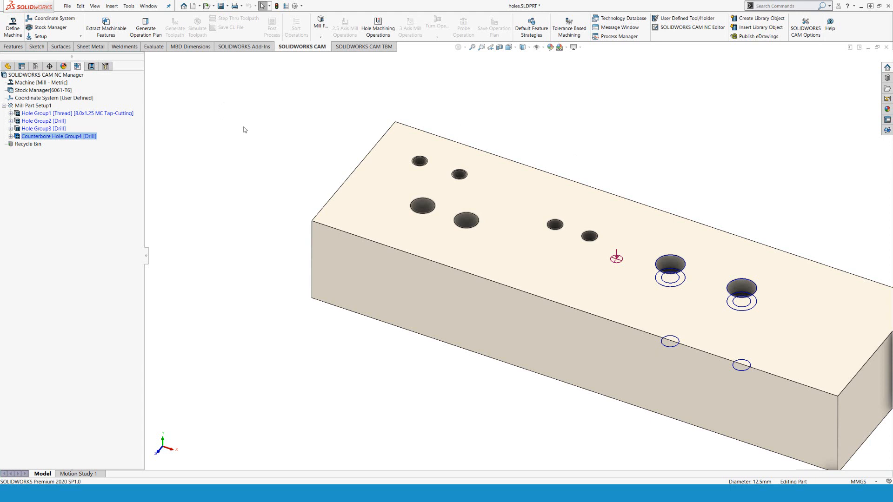
Generate the operation plan for Mill Part Setup1 and generate the toolpaths of all its operations
click(44, 106)
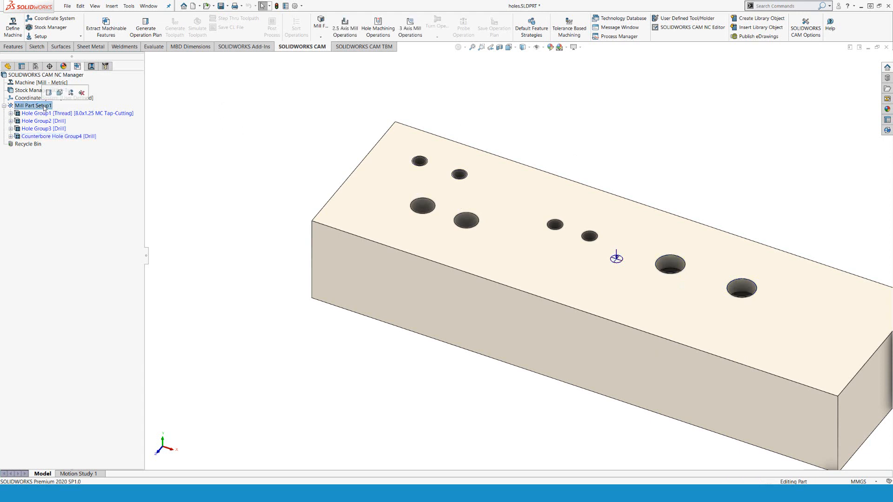
click(49, 93)
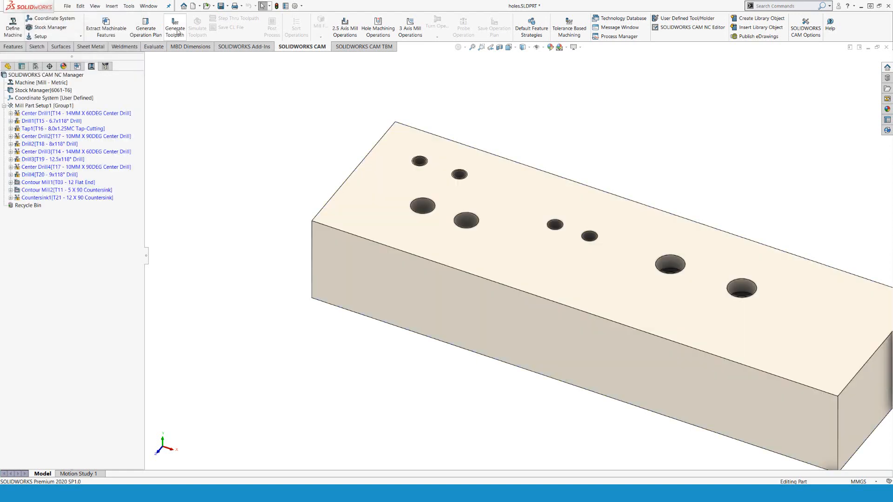
click(177, 30)
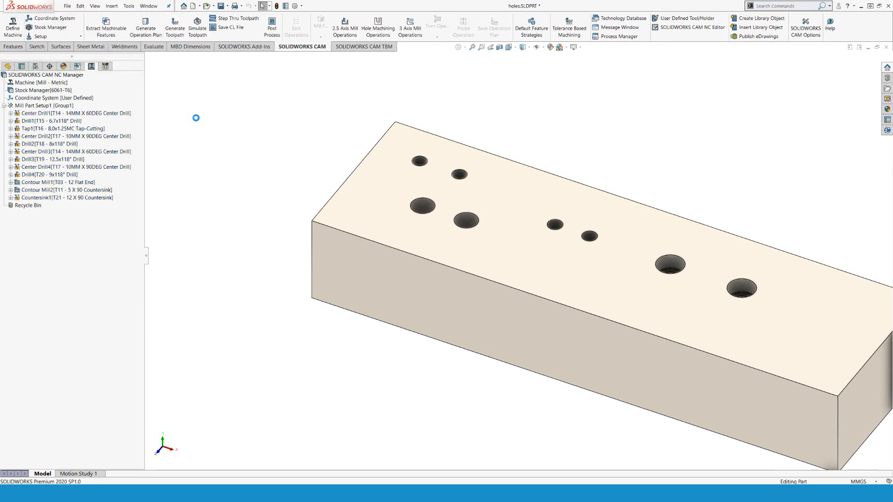
Review the toolpath of each operation in the setup, from Center Drill1 through the drills, tap and contour mills to Countersink1
click(114, 114)
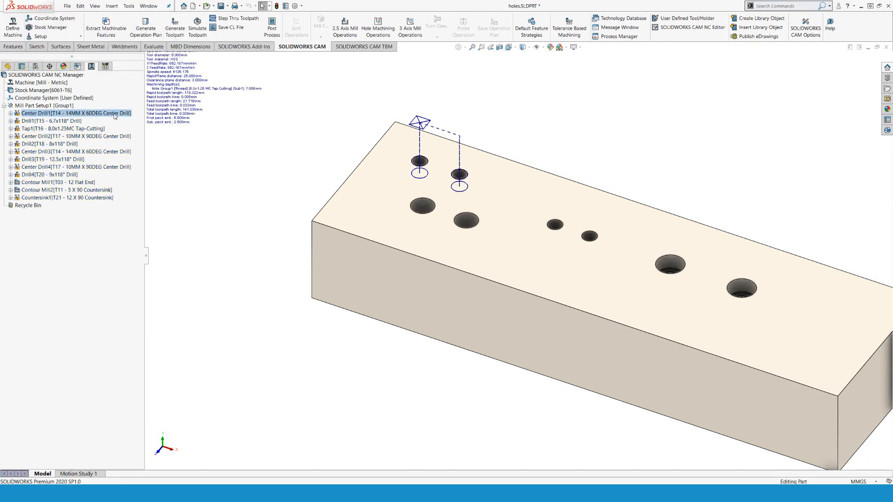
click(63, 122)
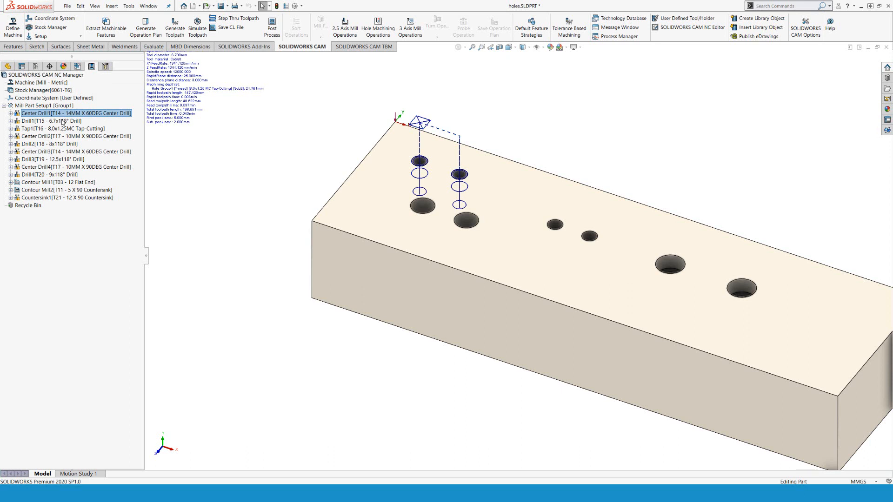
click(64, 130)
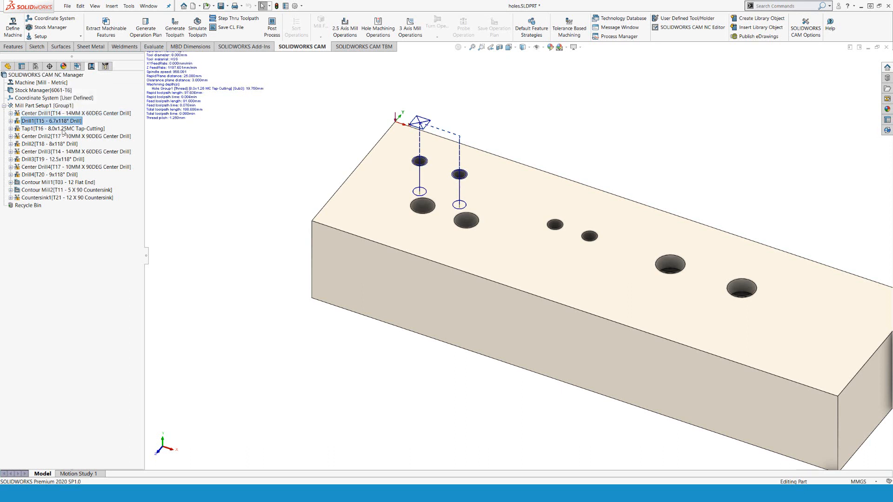
click(82, 137)
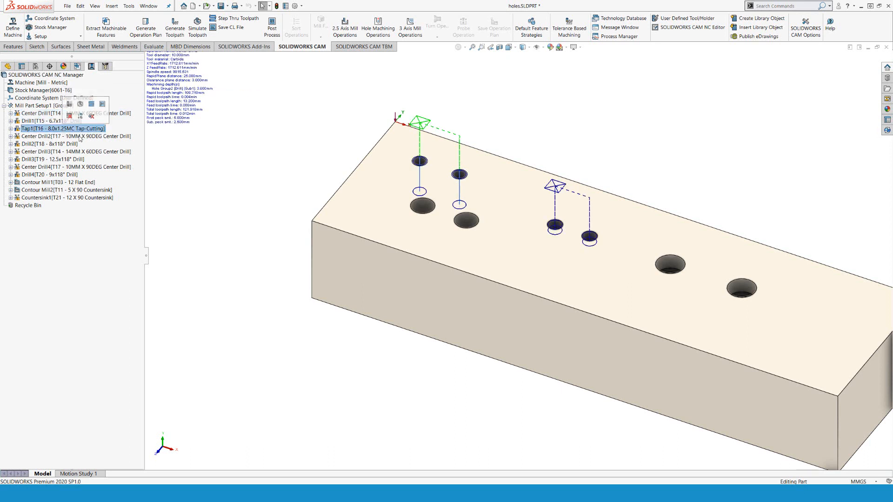
click(67, 144)
click(68, 152)
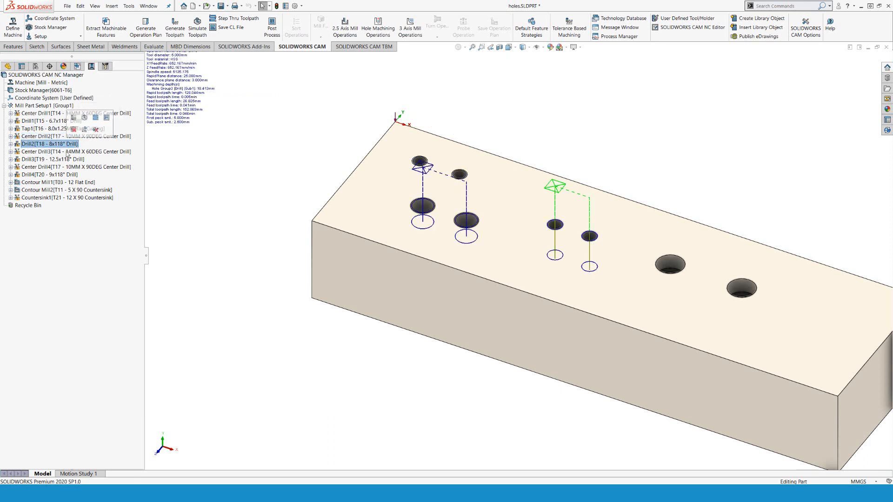
click(67, 161)
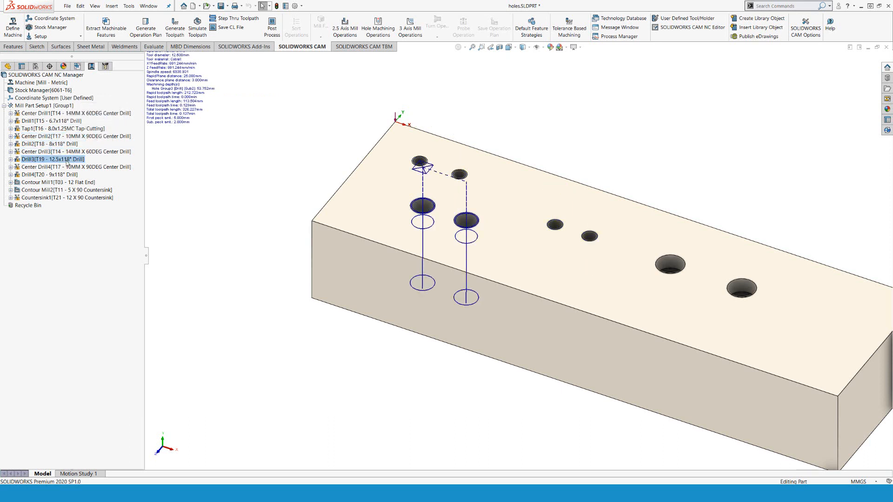
click(76, 167)
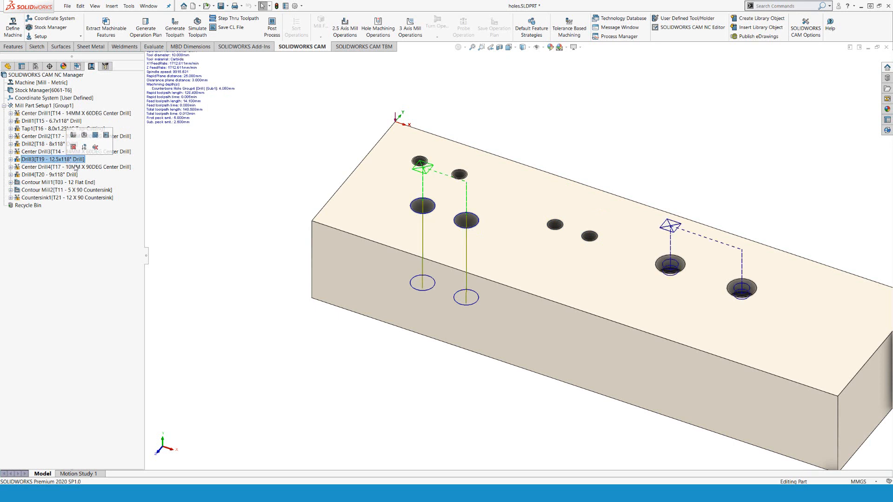
click(74, 176)
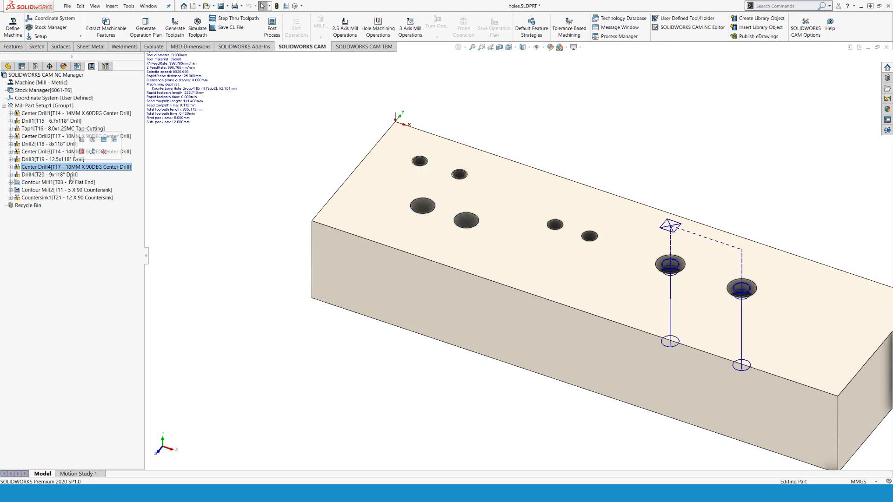
click(73, 182)
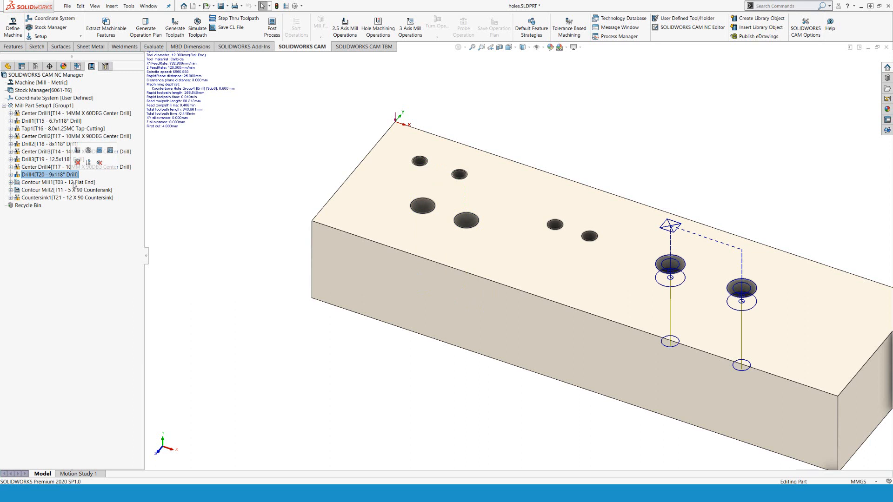
click(78, 190)
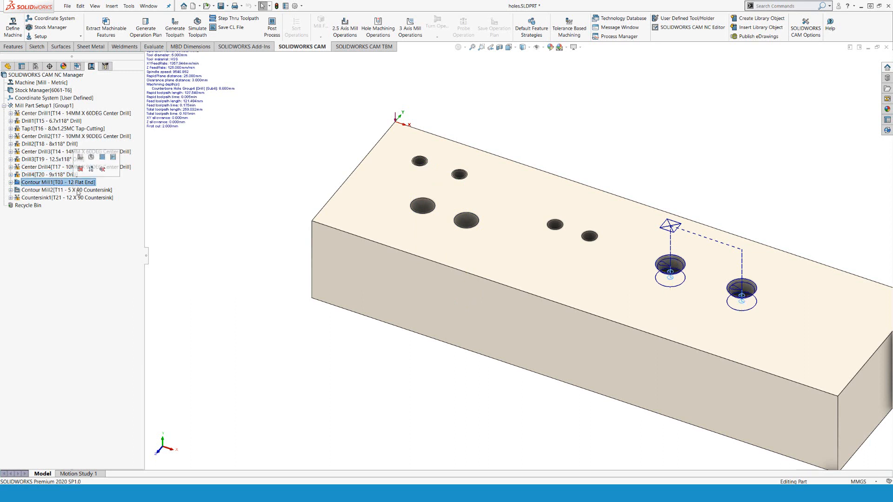
click(83, 198)
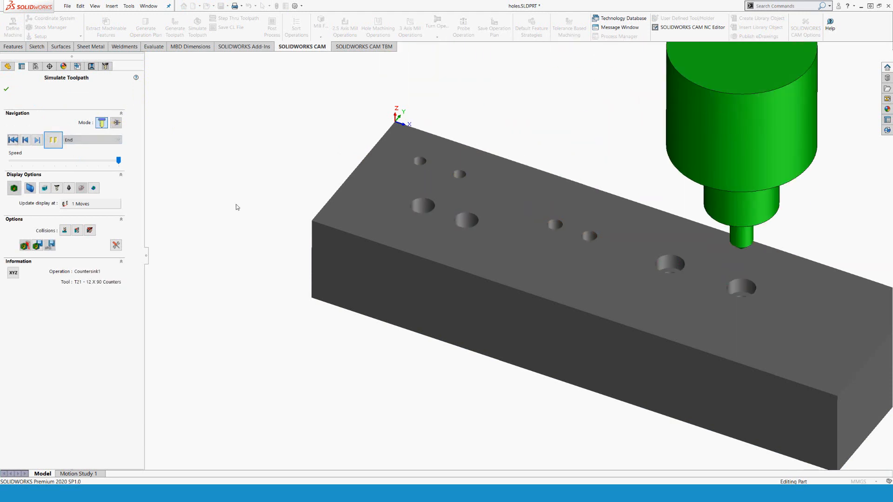
Examine the machined holes up close in the toolpath simulation and close the simulation
scroll(706, 264, down, 3)
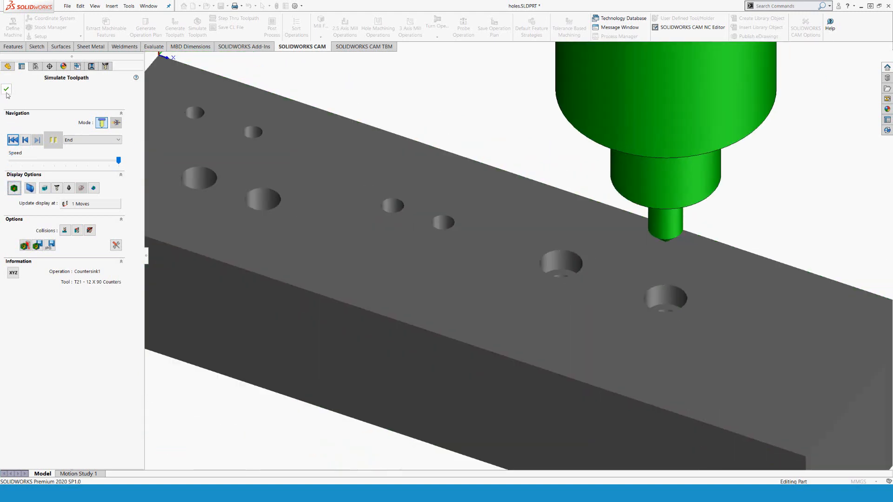
click(6, 91)
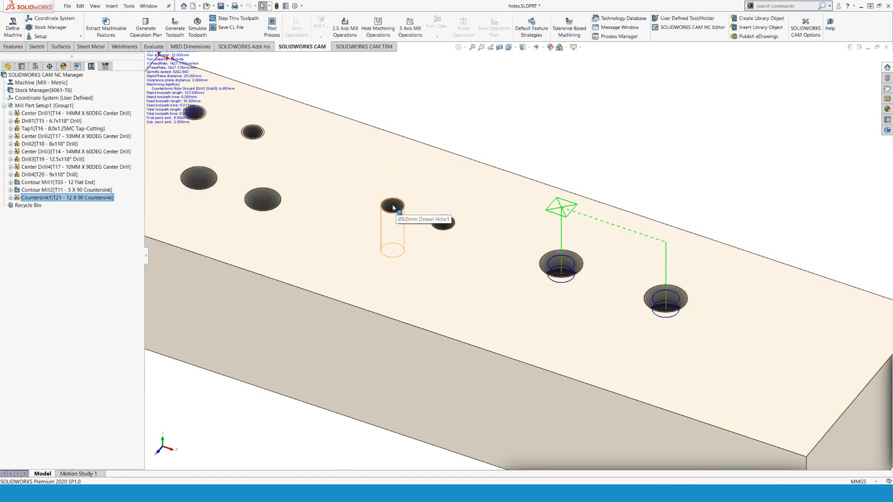
Change the machining strategy of Hole Group2, the 8 mm dowel holes, to Ream
click(78, 66)
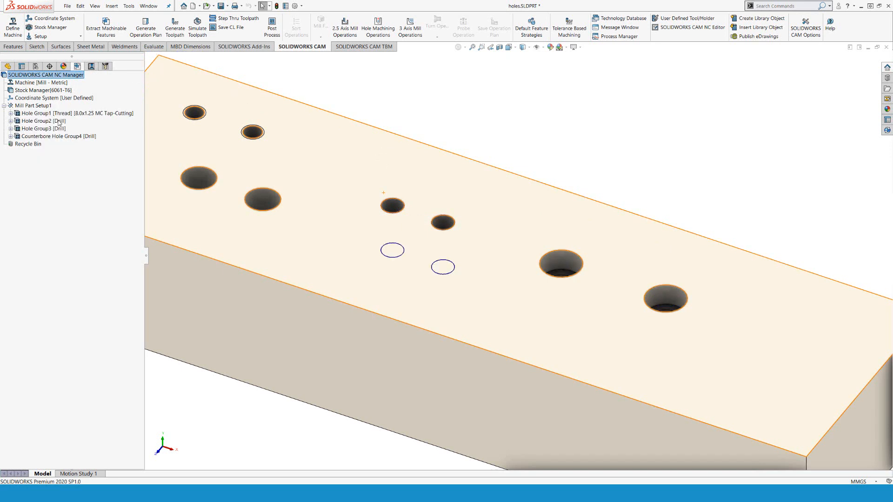
click(59, 122)
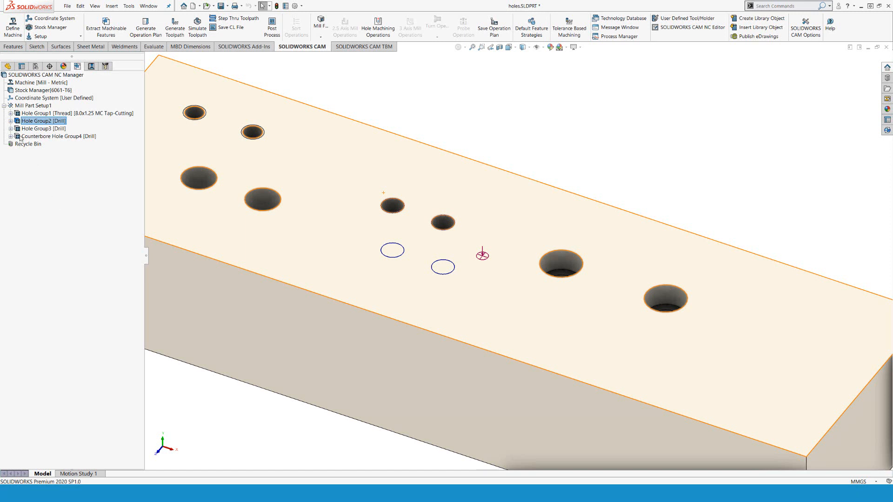
double_click(17, 122)
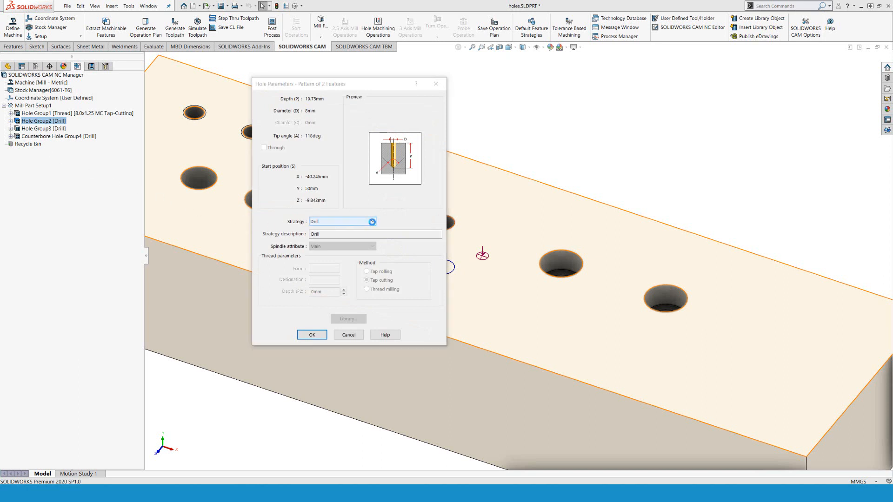
click(371, 222)
click(348, 247)
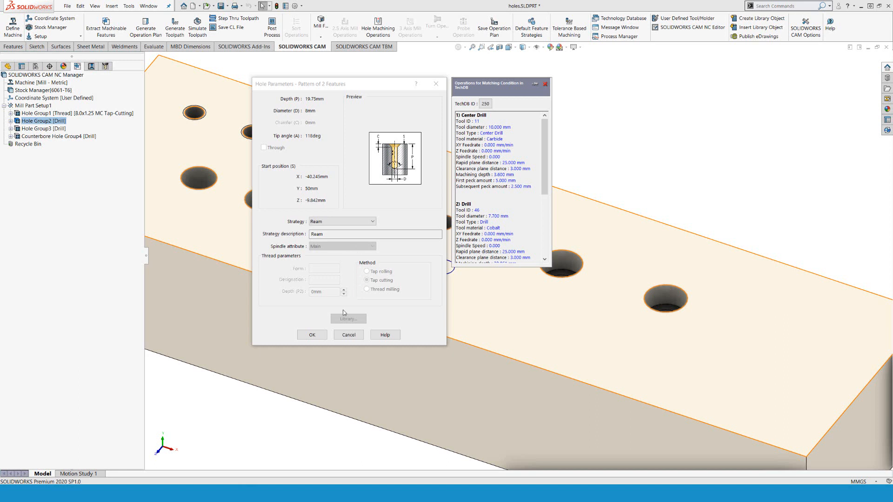
click(312, 335)
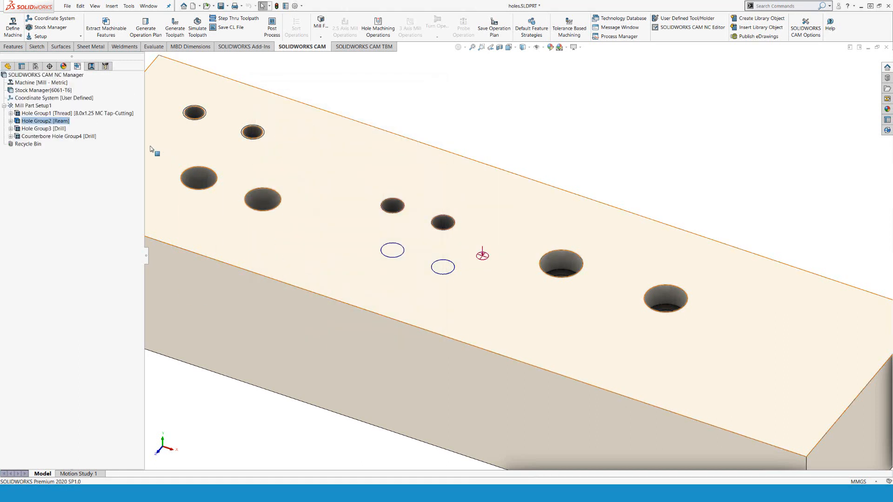
Regenerate the operation plan for the reamed Hole Group2 and check its new center drill, drill and ream operations
right_click(19, 121)
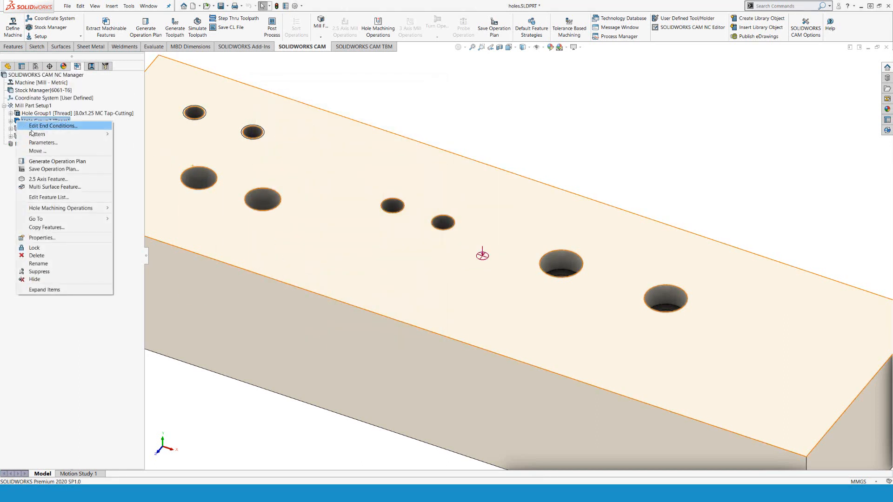
click(50, 161)
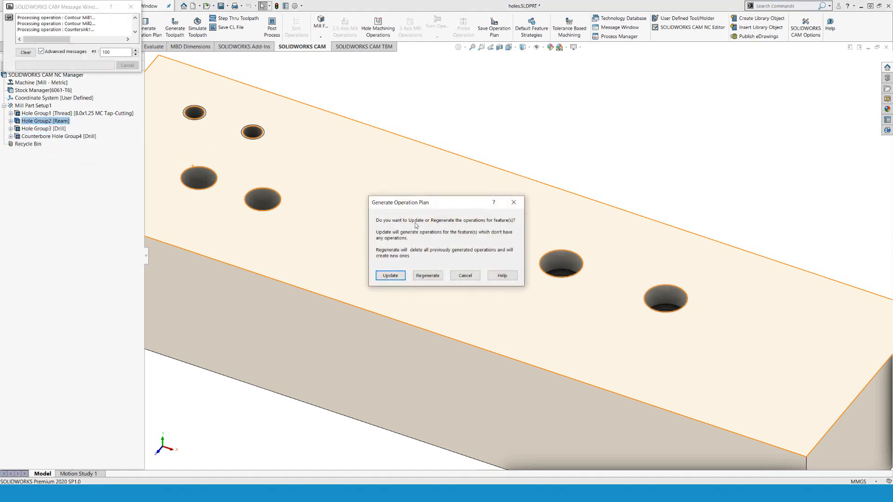
click(427, 276)
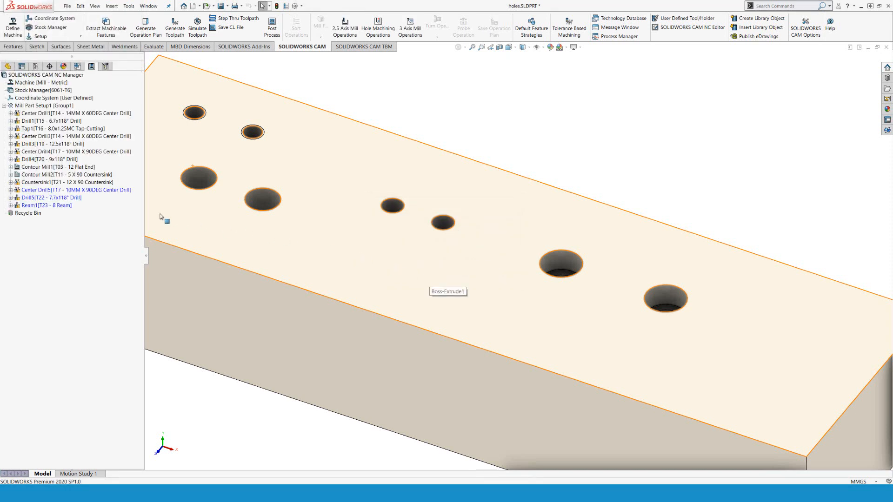
mouse_move(90, 194)
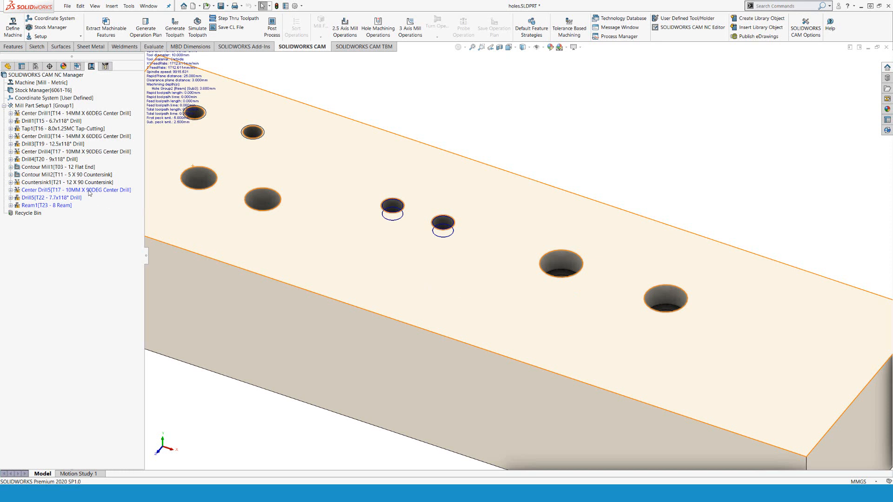
mouse_move(62, 200)
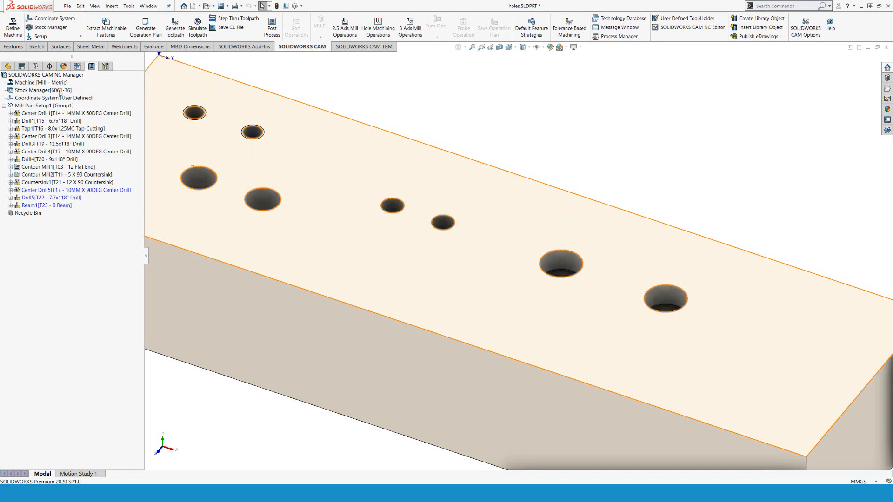
Change the machining strategy of Hole Group3, the 12.5 mm holes, to Thread
click(77, 67)
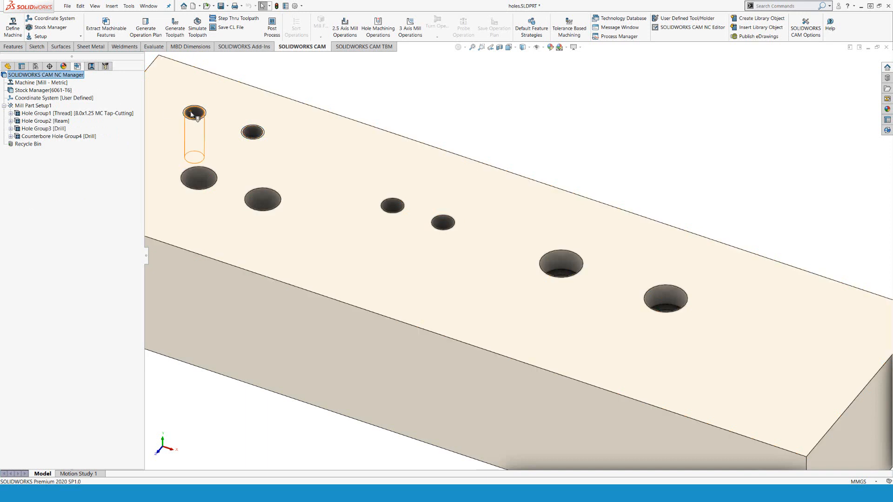
click(45, 129)
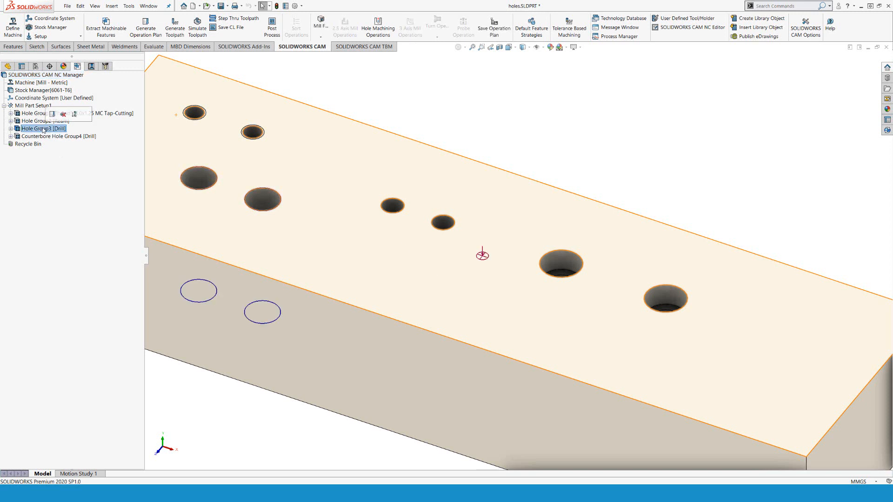
right_click(43, 130)
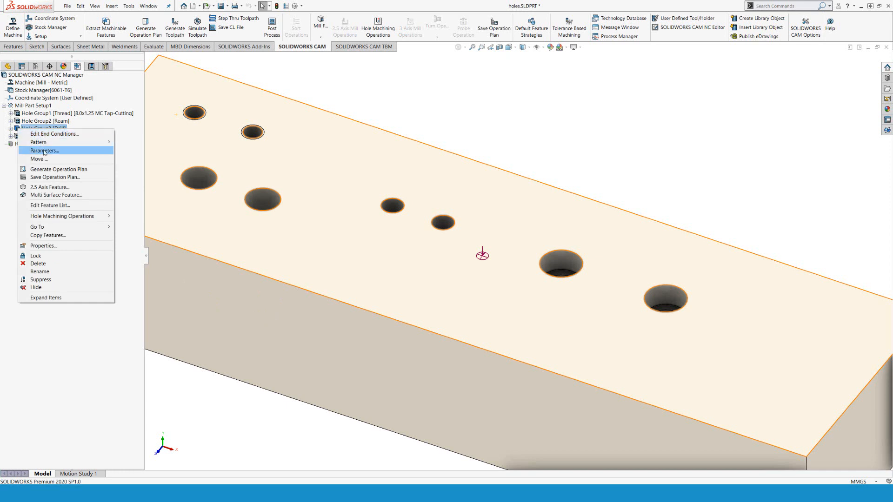
click(44, 151)
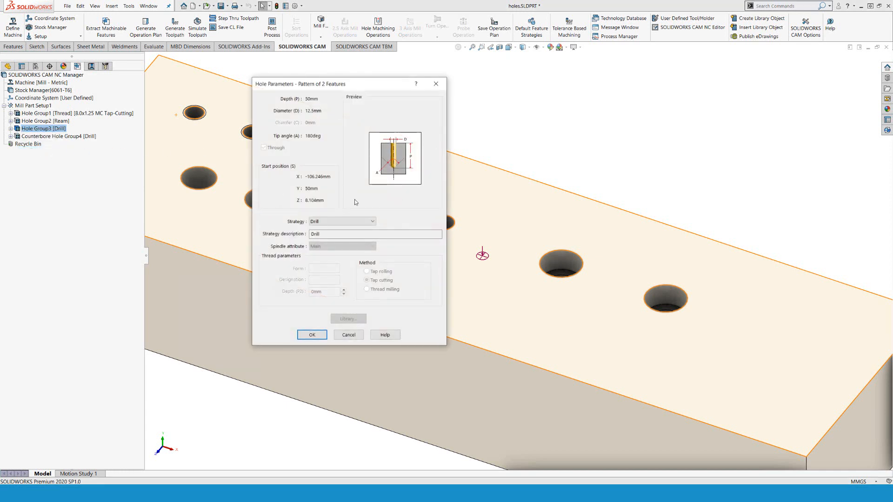
mouse_move(372, 223)
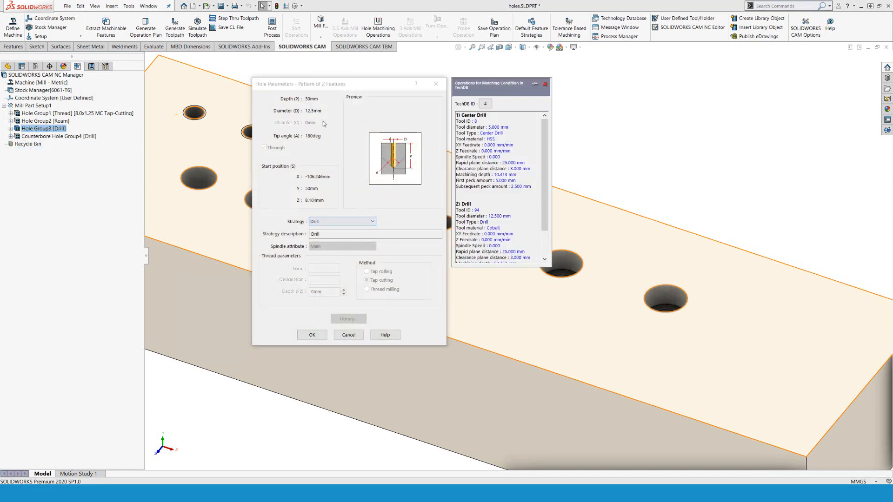
click(375, 223)
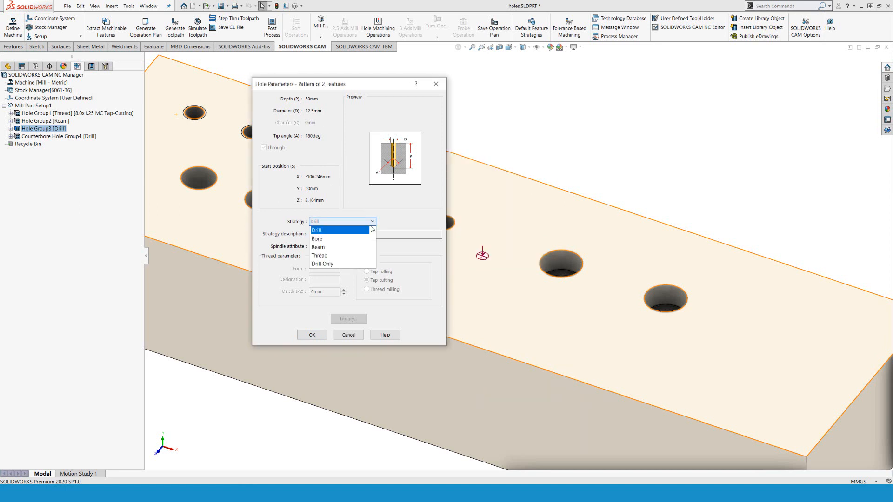
click(334, 255)
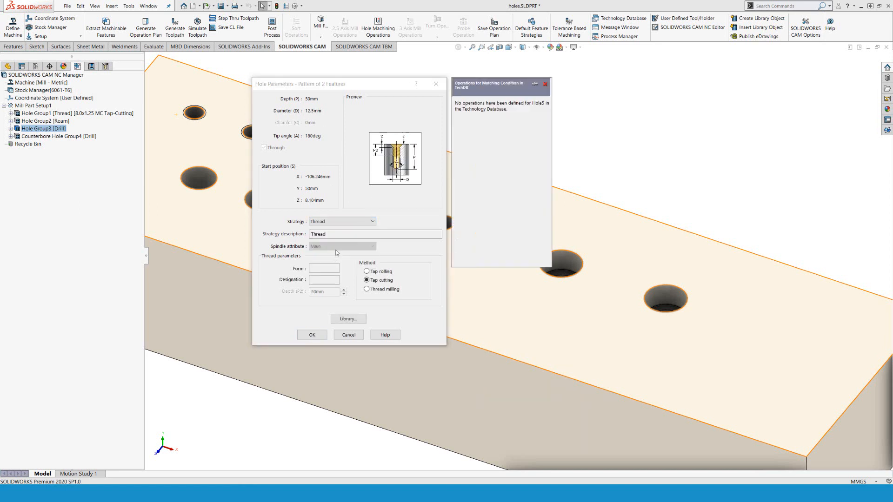
Assign the 14.0x1.5 MF thread from the tap library to Hole Group3 and accept the hole parameters
click(348, 319)
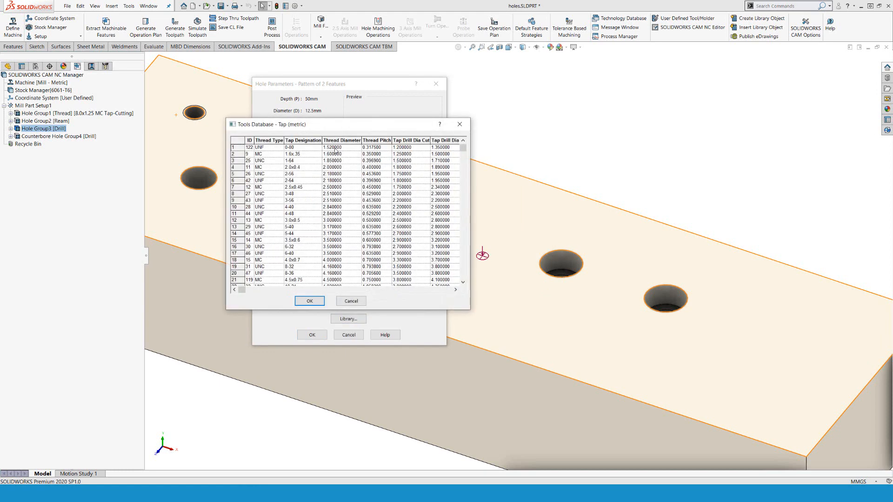
click(409, 141)
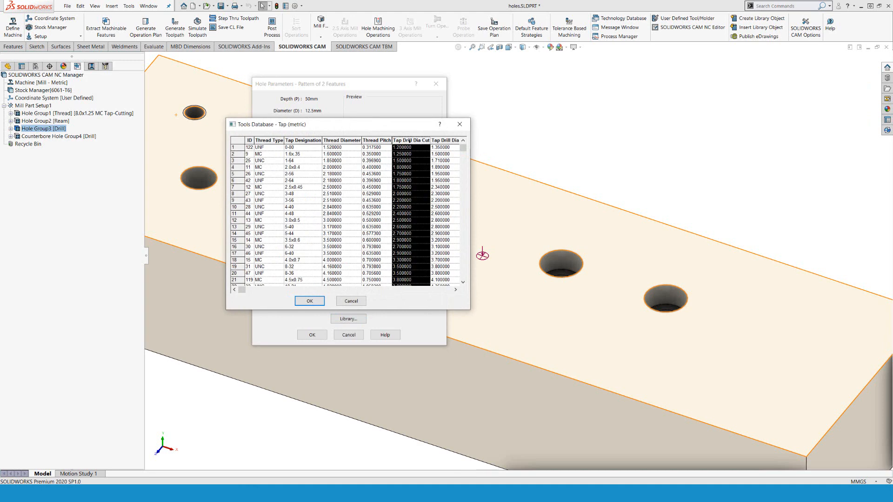
scroll(406, 234, down, 10)
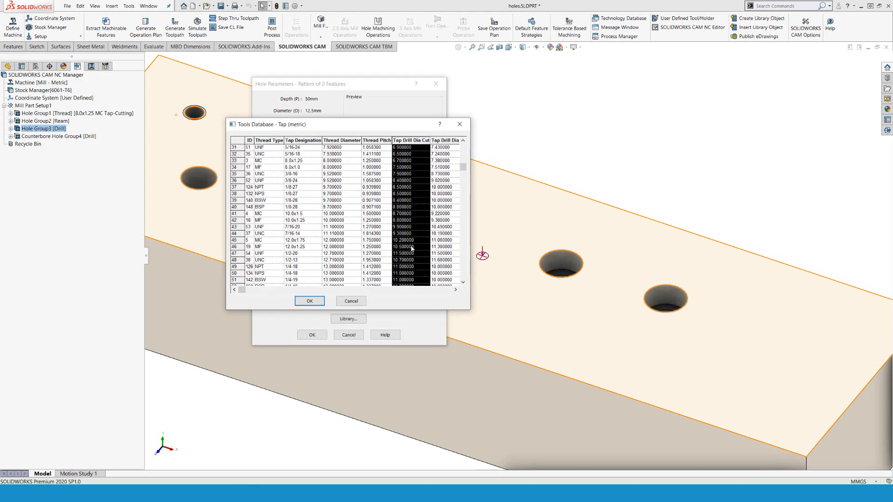
scroll(409, 260, down, 2)
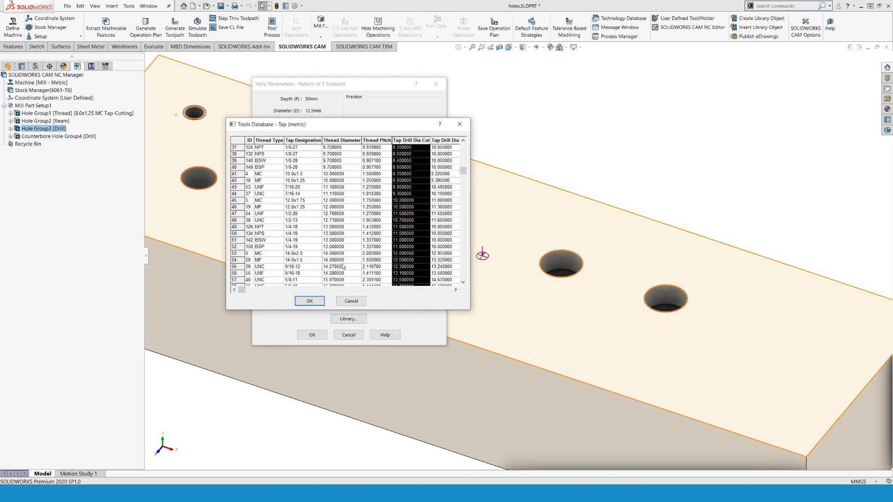
click(251, 261)
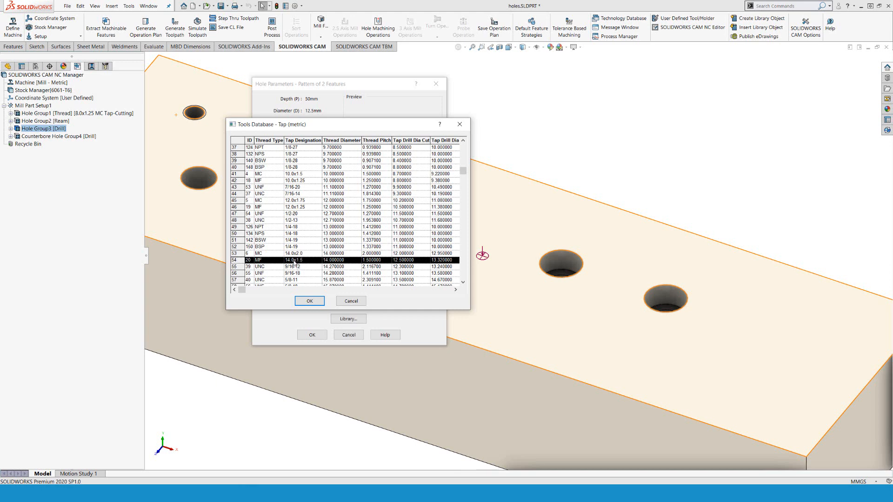
click(309, 301)
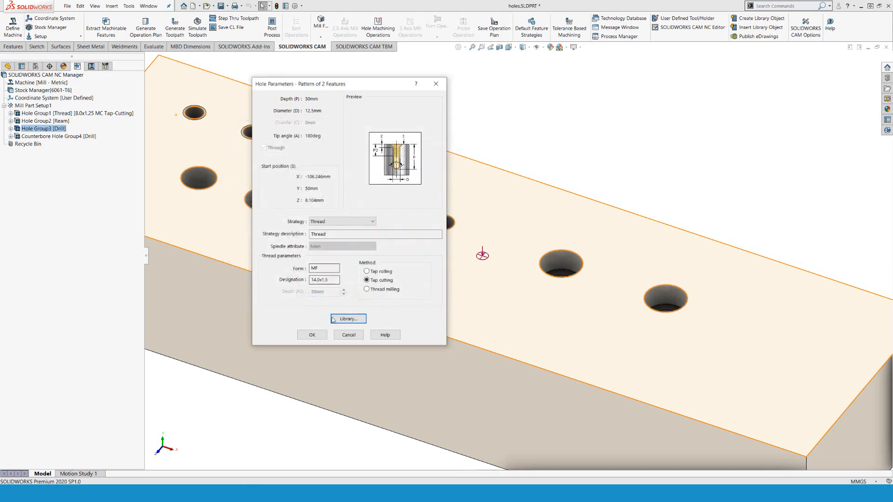
click(312, 335)
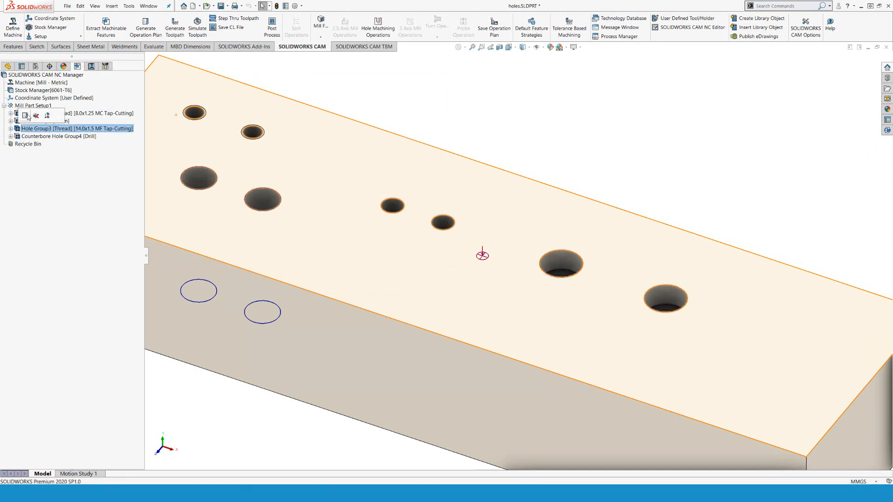
Regenerate the operation plan for the threaded Hole Group3 and check its new center drill, drill and tap operations
click(146, 27)
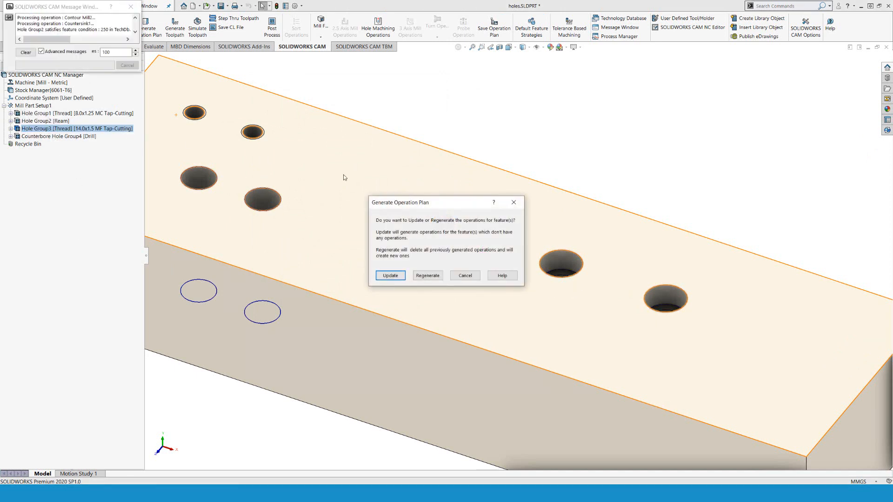
click(428, 275)
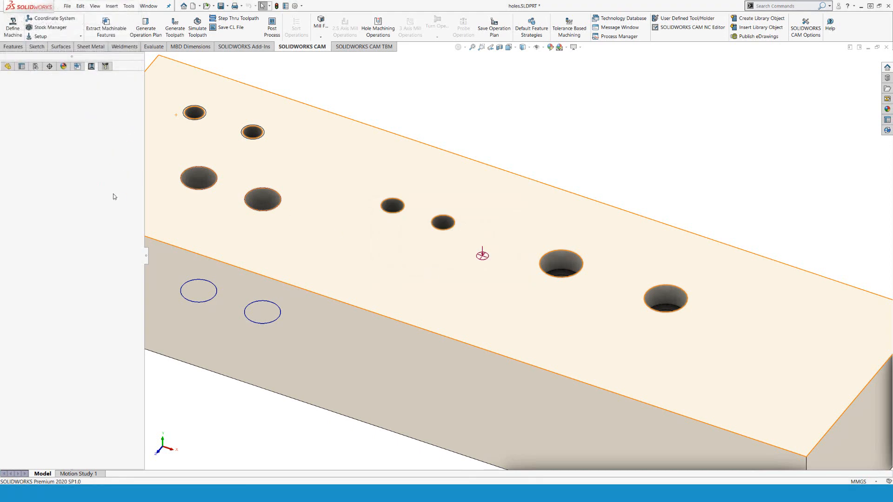
click(56, 198)
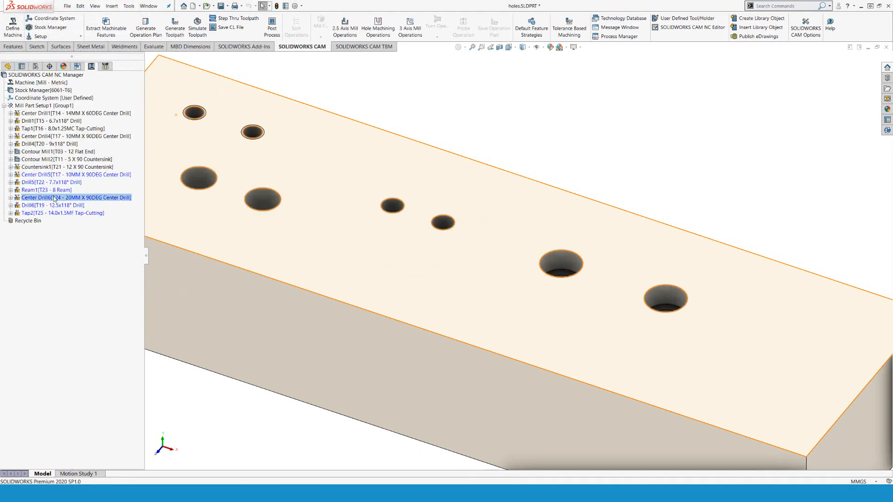
click(58, 205)
click(63, 213)
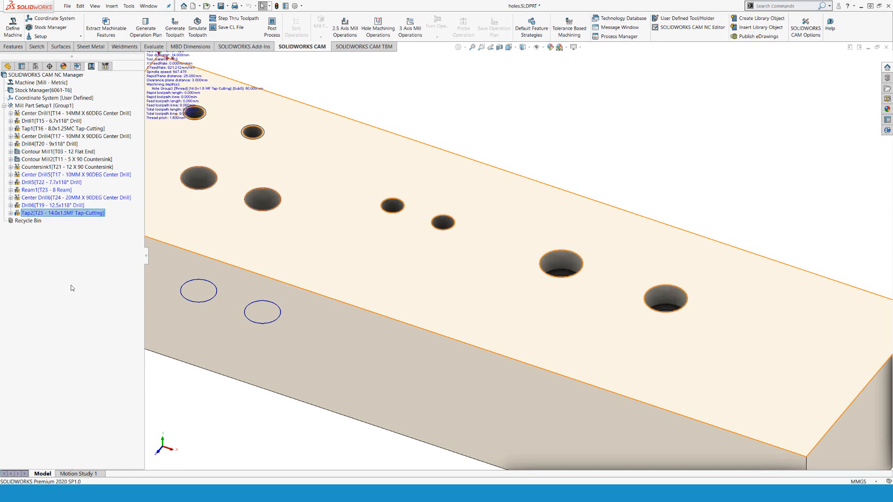
Switch to the open Part1.SLDPRT document and show its CAM feature tree
click(149, 6)
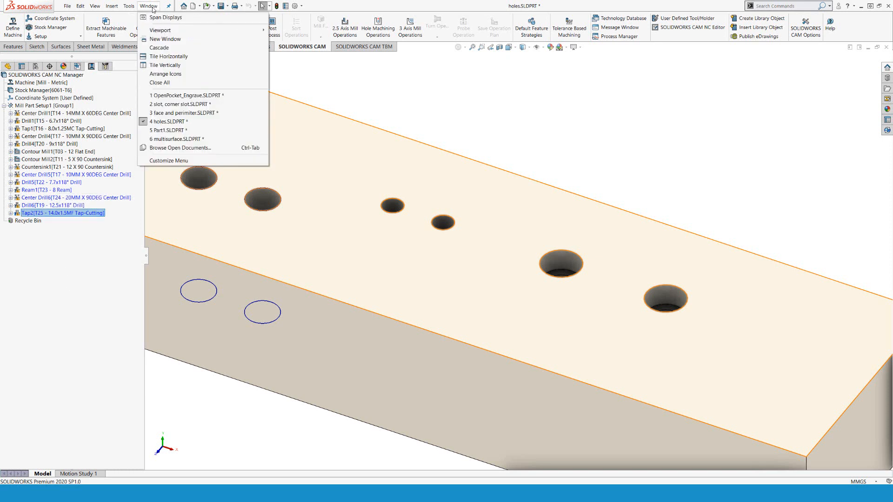
click(172, 131)
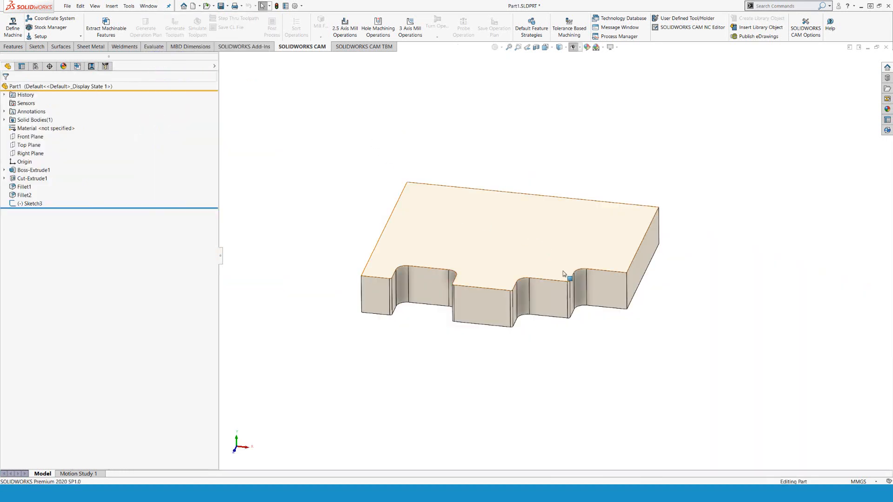
middle_drag(552, 280, 558, 312)
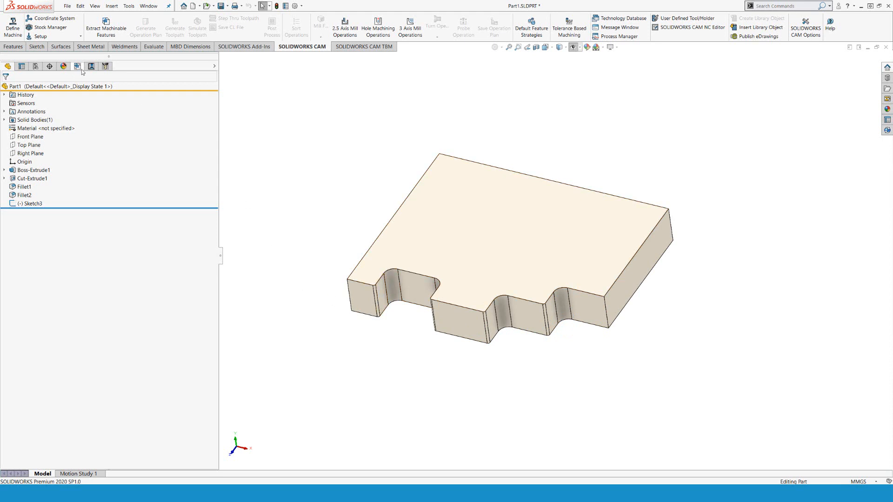
click(77, 66)
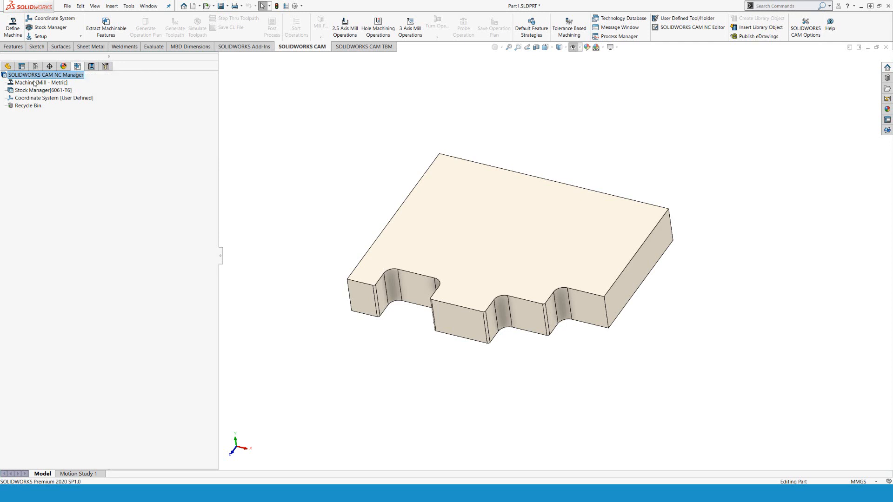
Review Part1's machine definition, including the selected mill, tool crib and post processor, and accept it
click(51, 82)
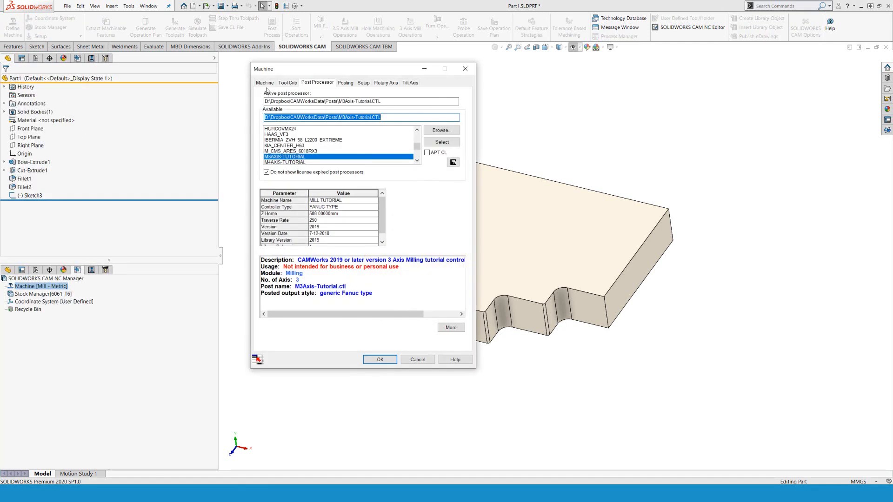
click(265, 83)
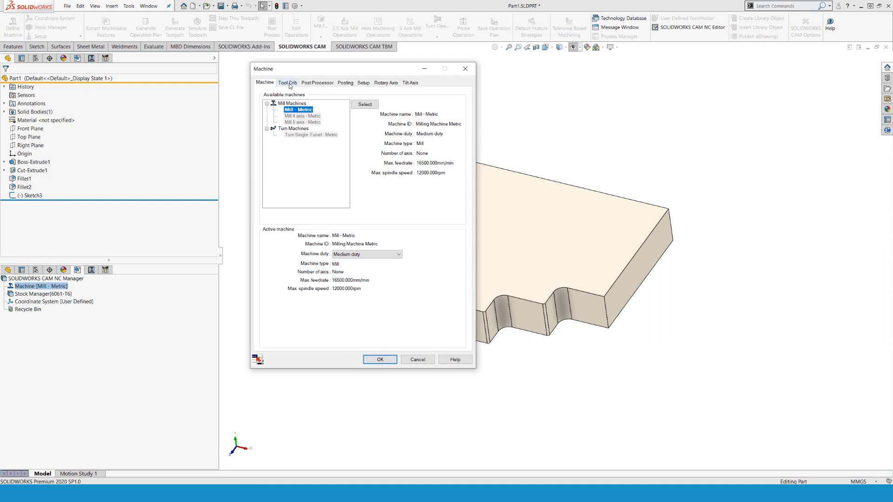
click(288, 83)
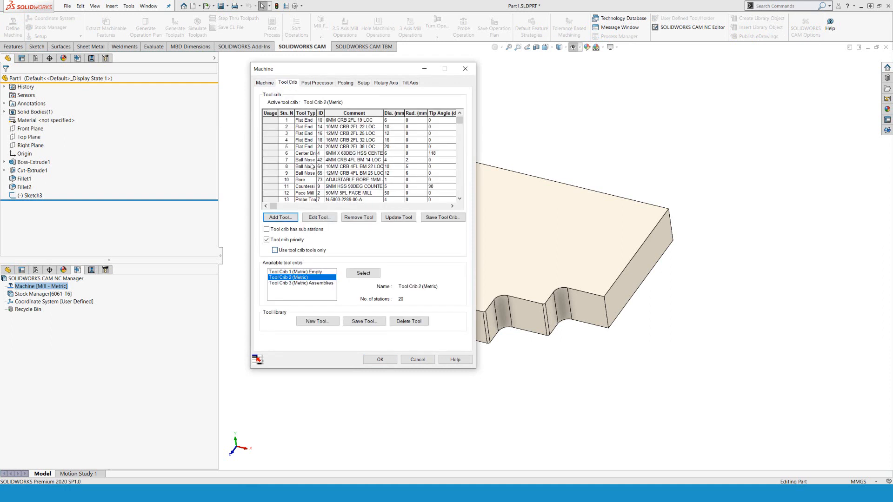
click(317, 82)
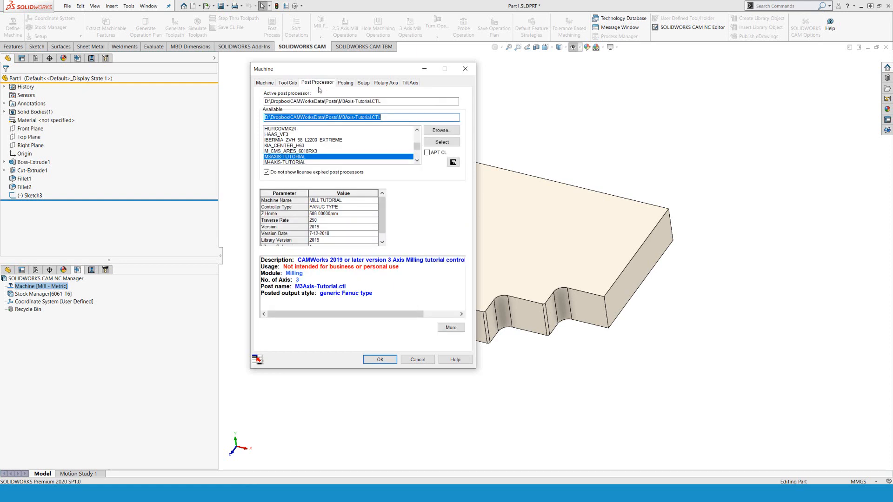
click(380, 360)
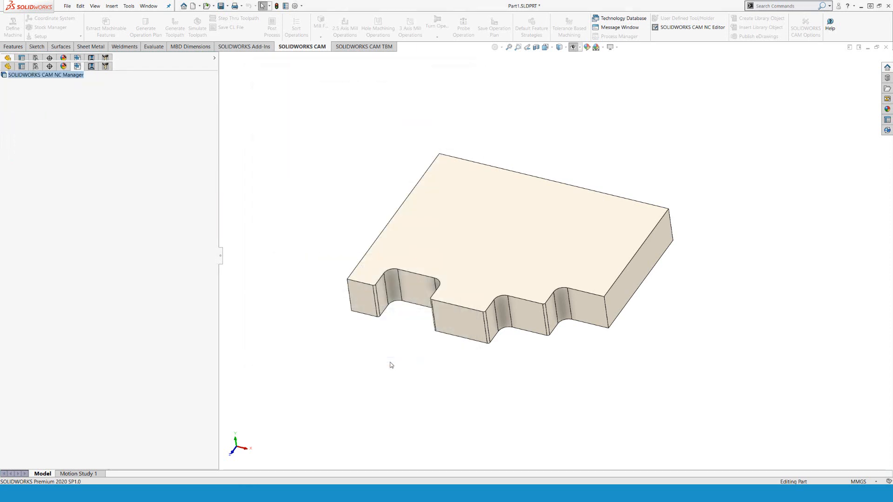
Check the origin and axis settings of Part1's user-defined fixture coordinate system and accept them
click(52, 98)
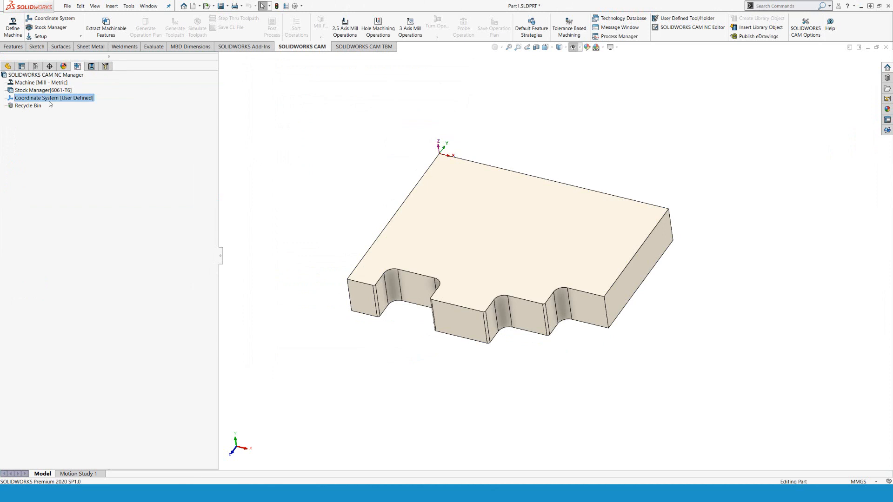
double_click(51, 104)
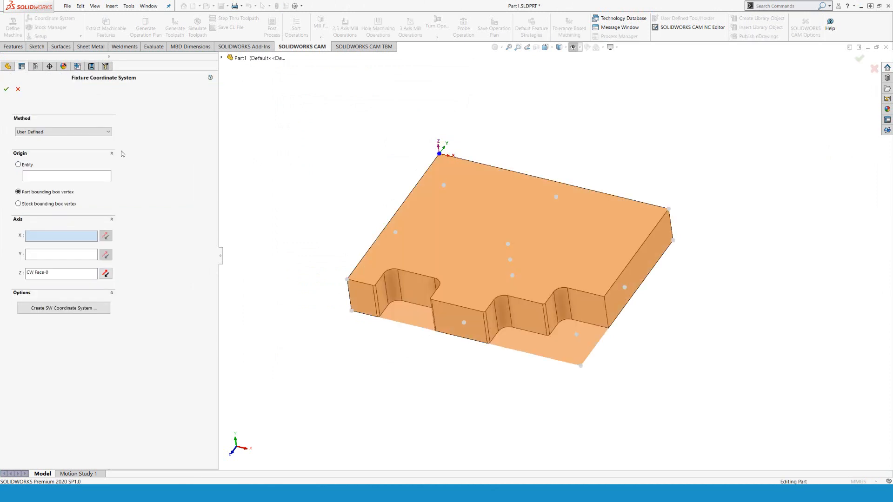
click(6, 88)
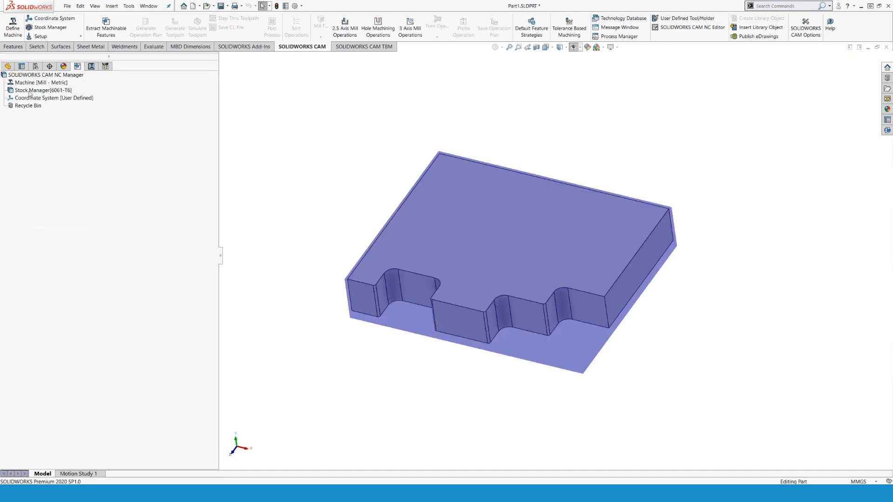
Check Part1's 6061-T6 stock definition, including its bounding box offsets, and accept it
click(28, 91)
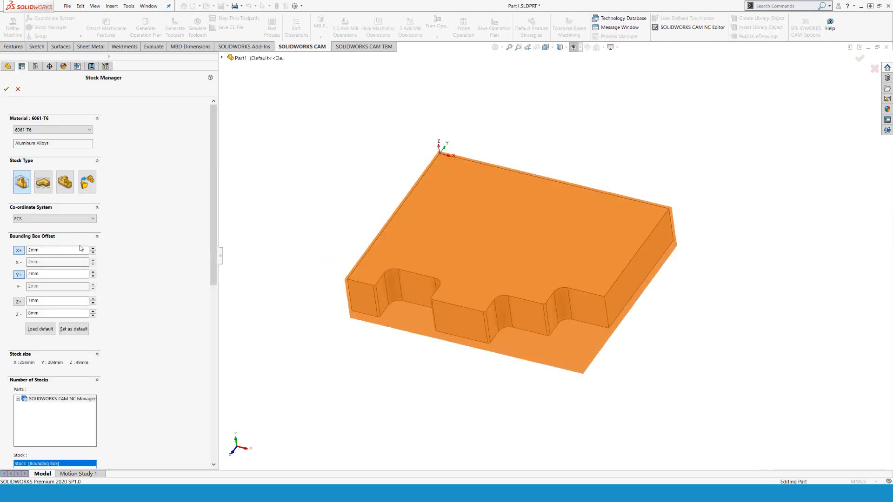
click(7, 89)
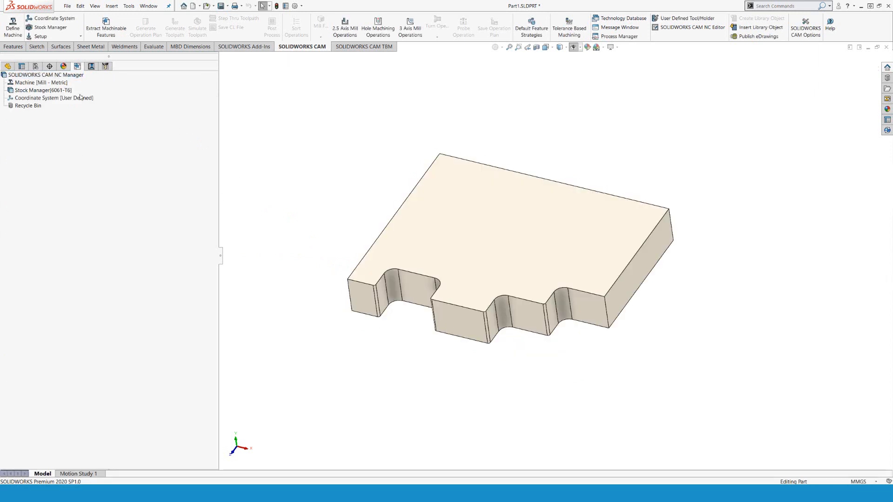
Create a mill part setup from the top face of Part1 without adding a face feature
right_click(61, 97)
click(84, 111)
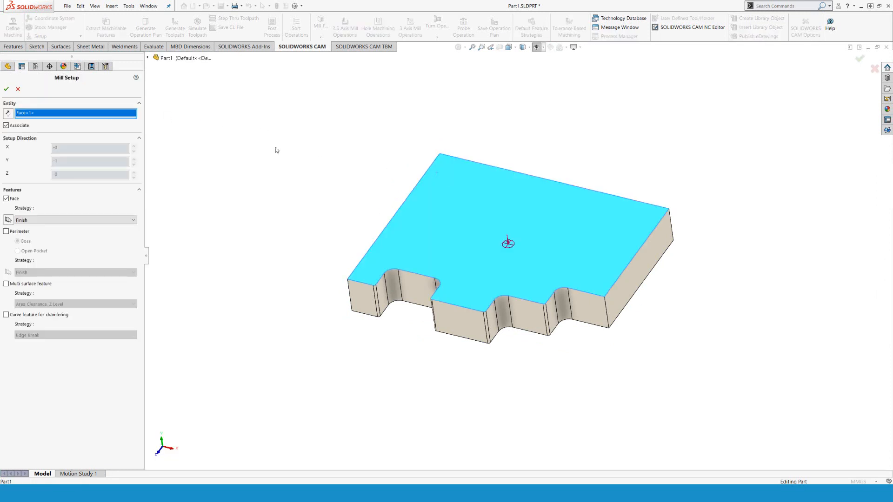
click(6, 89)
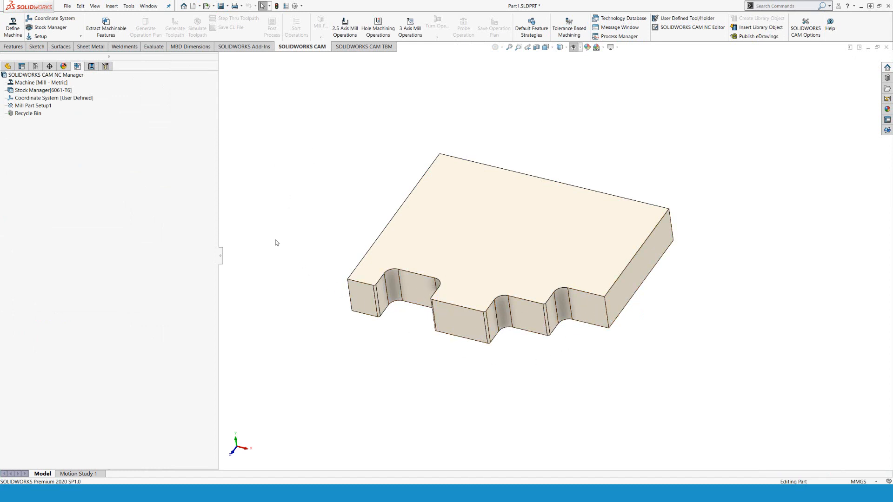
Start a 2.5 axis Open Profile feature in the mill part setup, using the notched front edge chain of the top face
right_click(43, 106)
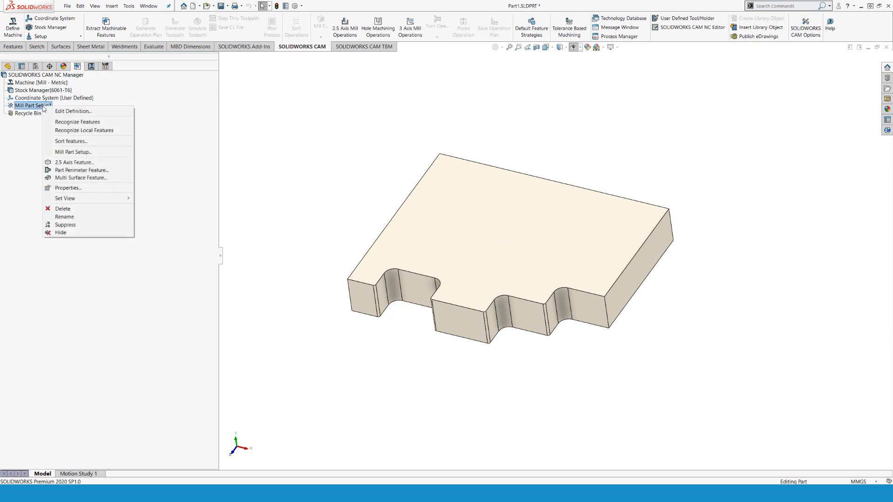
click(86, 163)
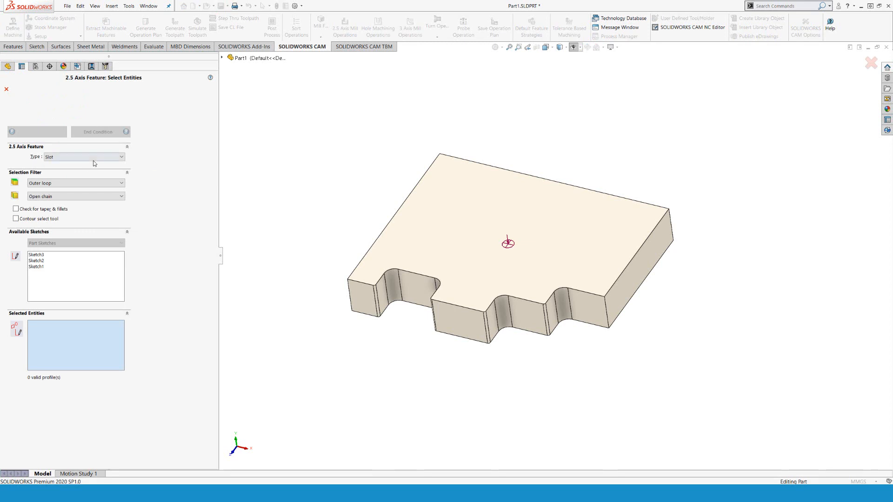
click(93, 158)
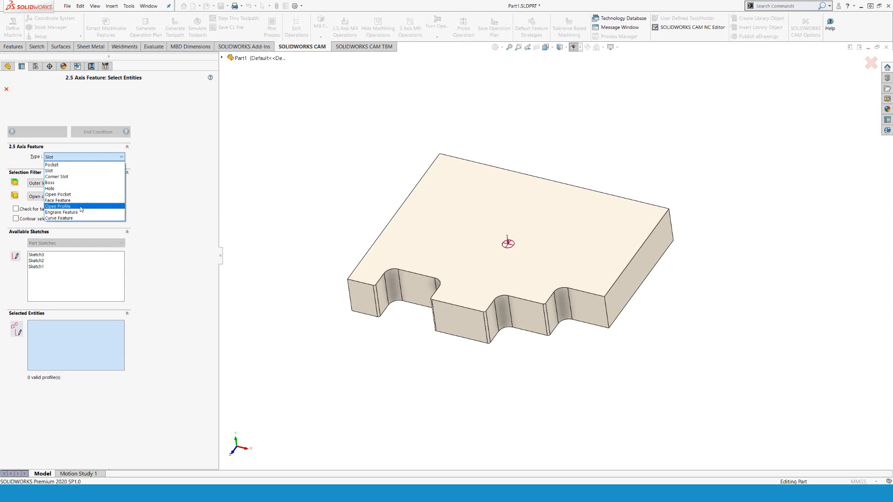
click(81, 207)
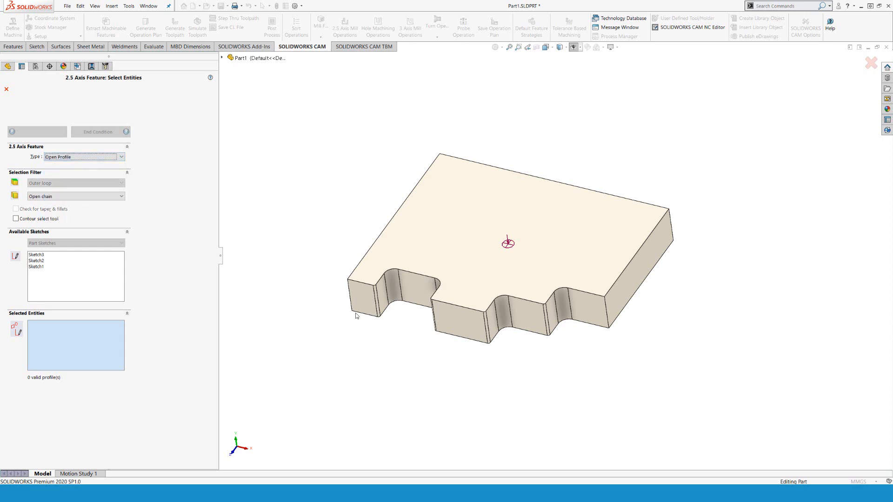
click(369, 286)
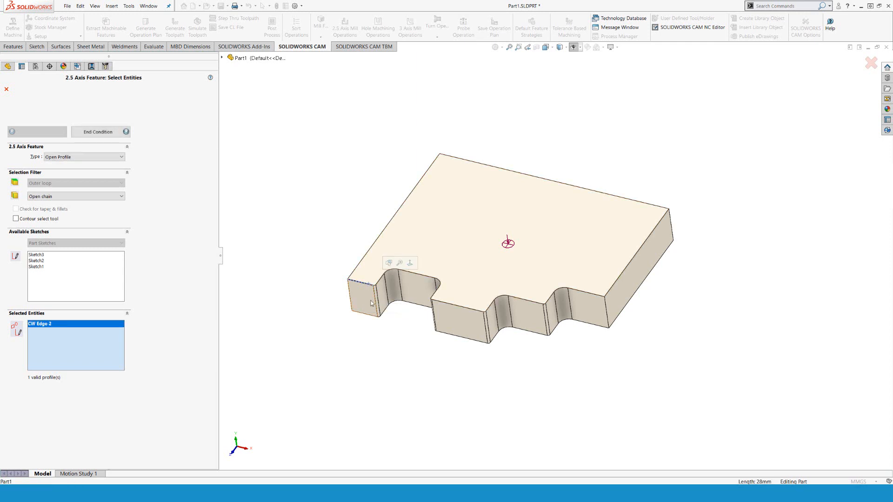
click(573, 291)
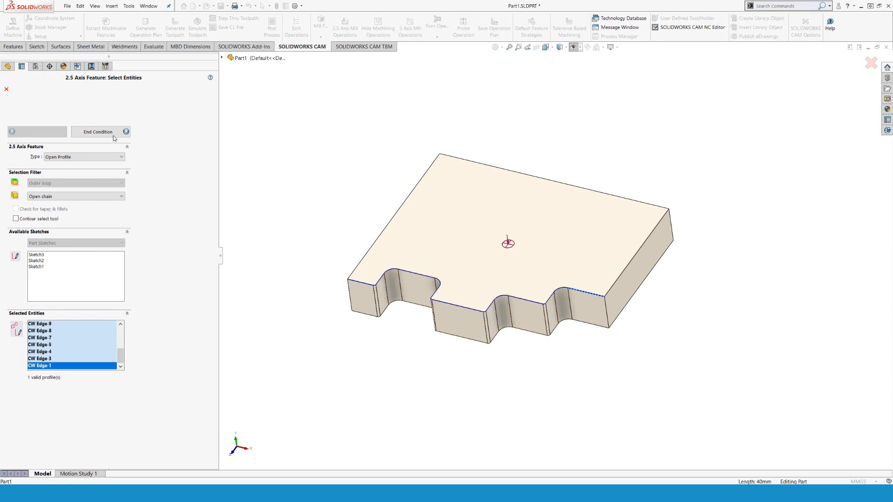
Set the open profile's end condition to Upto Face at the part's bottom face, keep the Finish strategy, and create the feature
click(99, 133)
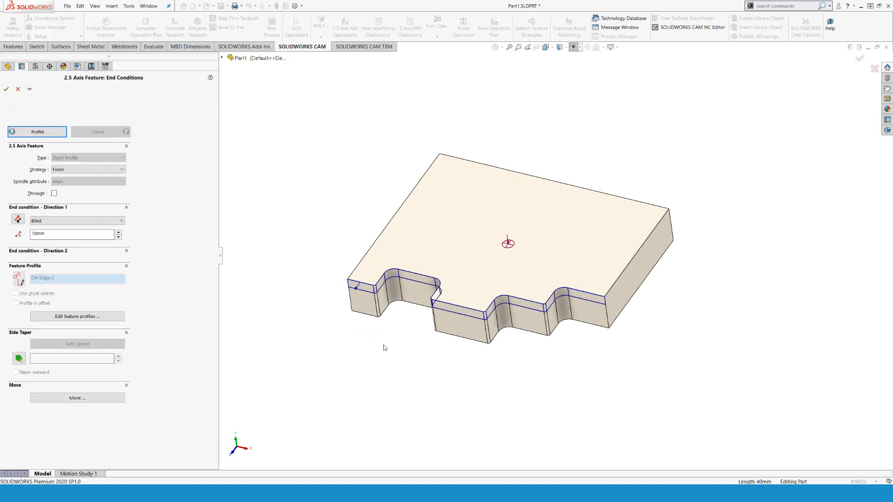
middle_drag(383, 345, 372, 221)
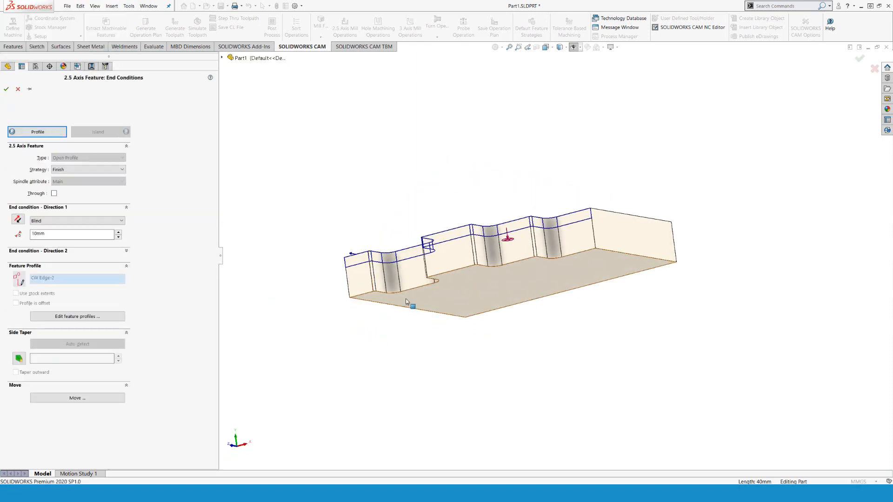
click(405, 299)
middle_drag(303, 267, 338, 331)
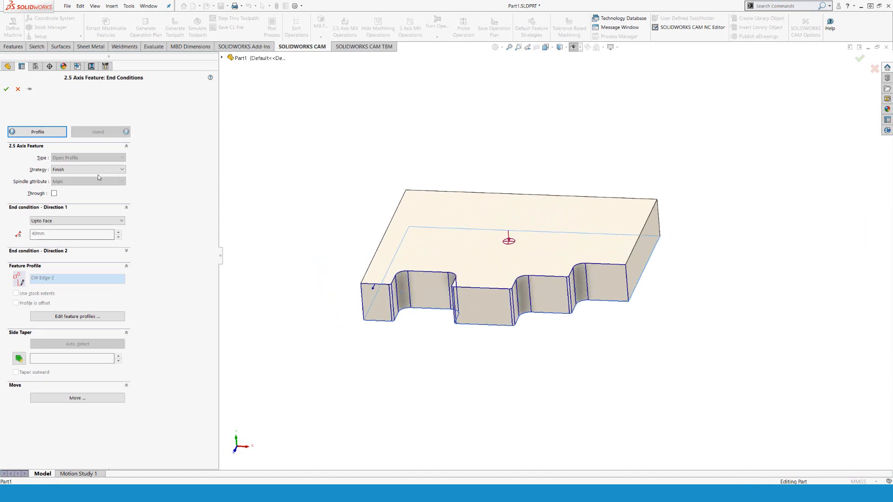
click(6, 89)
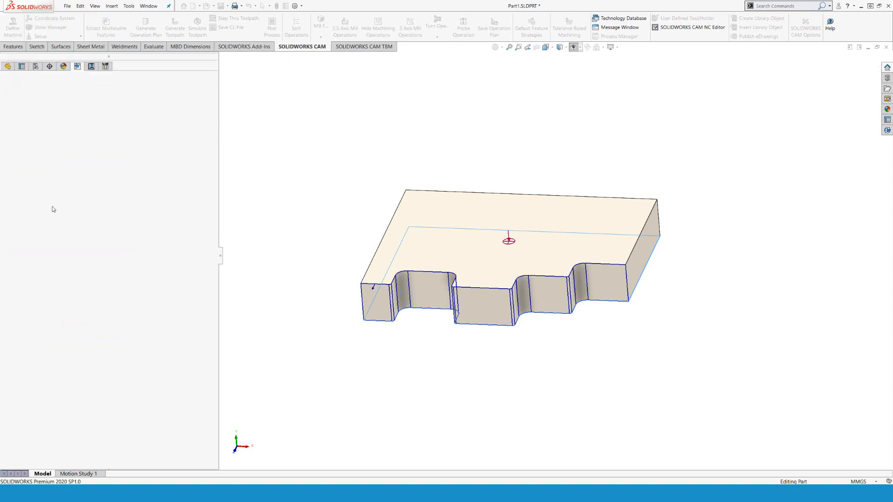
Generate the operation plan and toolpath for the open profile feature and inspect the contour passes
click(38, 113)
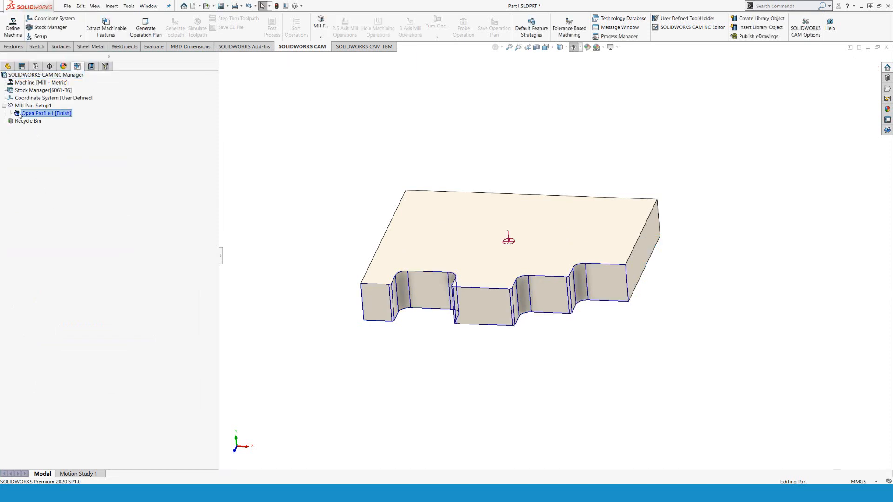
click(26, 99)
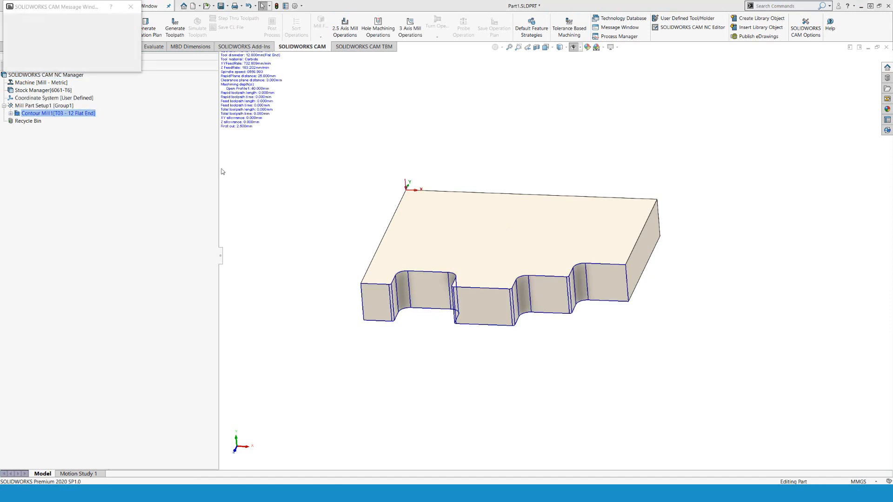
mouse_move(321, 240)
middle_down()
mouse_move(307, 237)
mouse_move(287, 263)
mouse_move(302, 281)
mouse_move(319, 261)
middle_up()
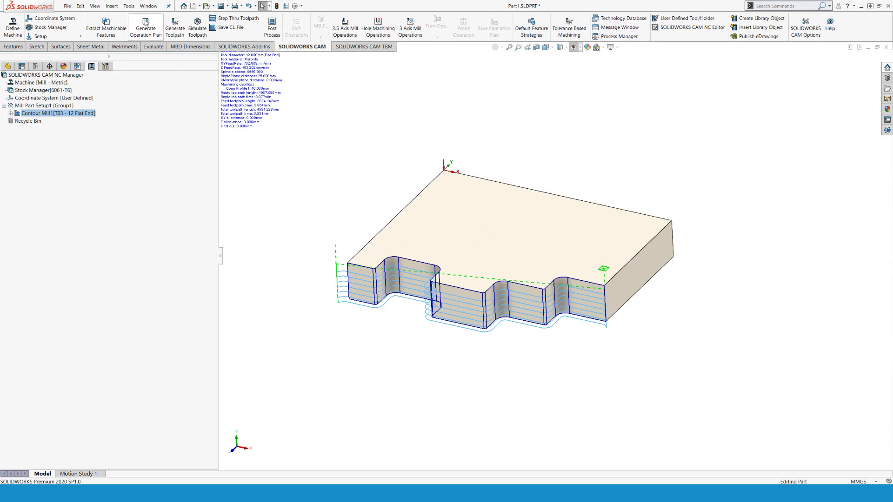
Switch to OpenPocket_Engrave.SLDPRT and show the hidden text sketch on the side face of the block
click(148, 6)
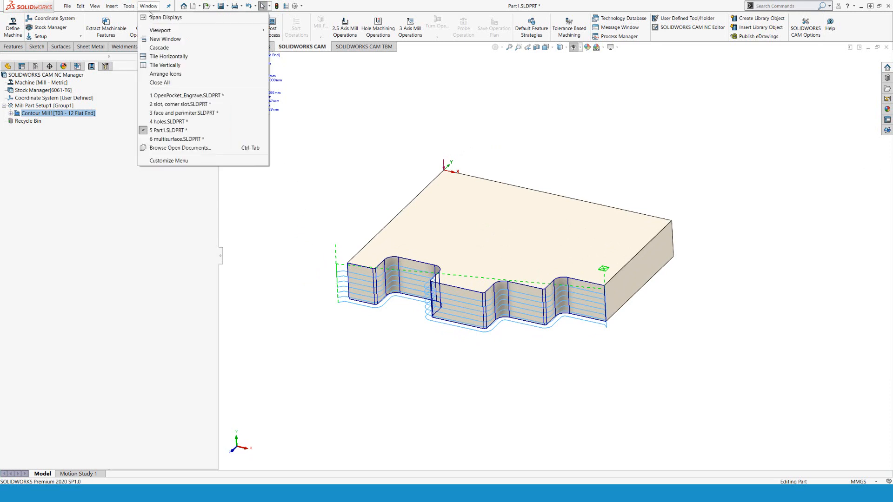
click(168, 96)
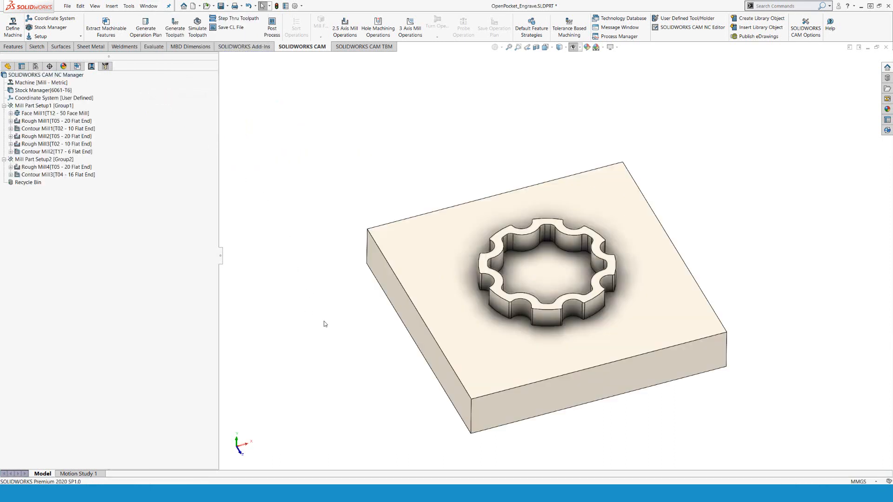
click(572, 47)
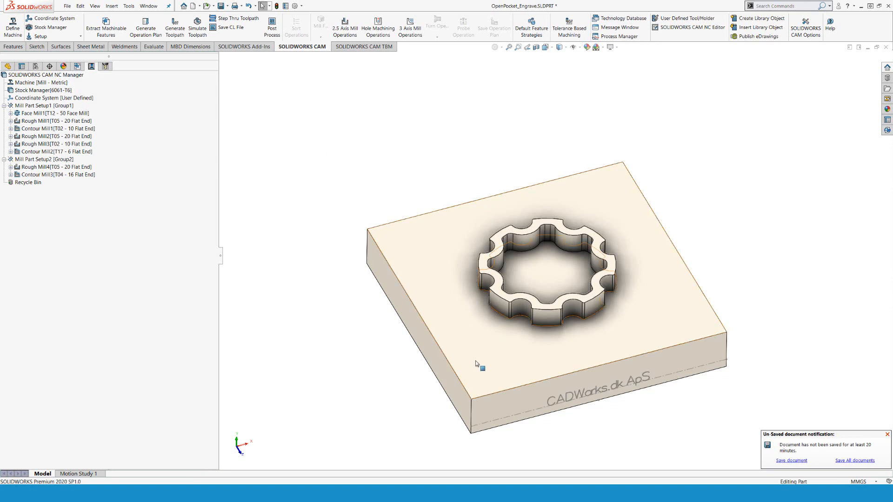
middle_drag(478, 364, 383, 324)
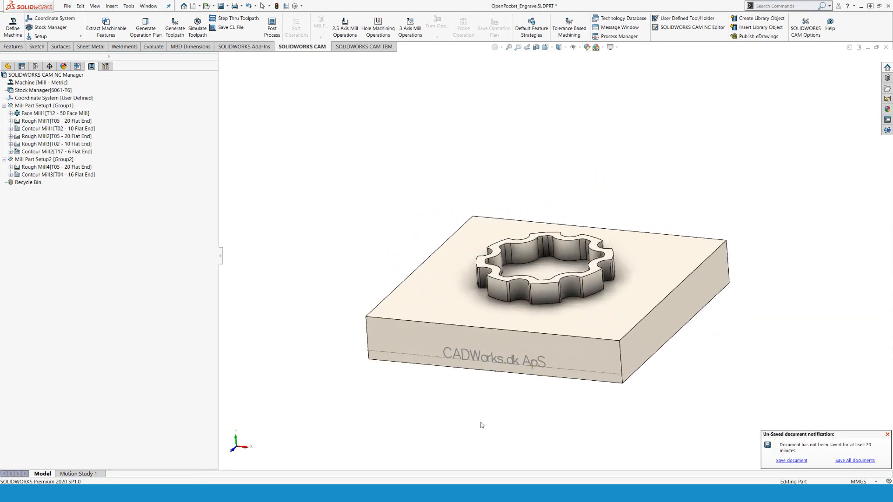
scroll(480, 422, down, 3)
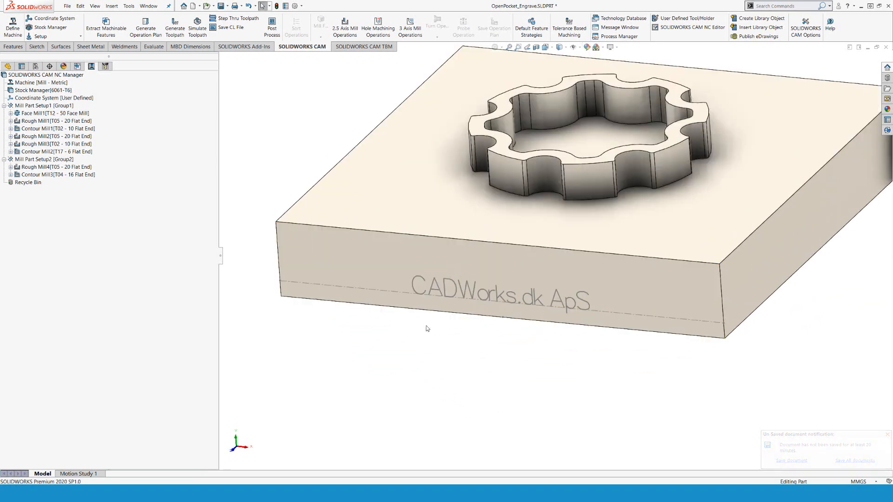
Create a mill part setup from the side face carrying the CADWorks.dk ApS text, with the face feature turned off
click(77, 66)
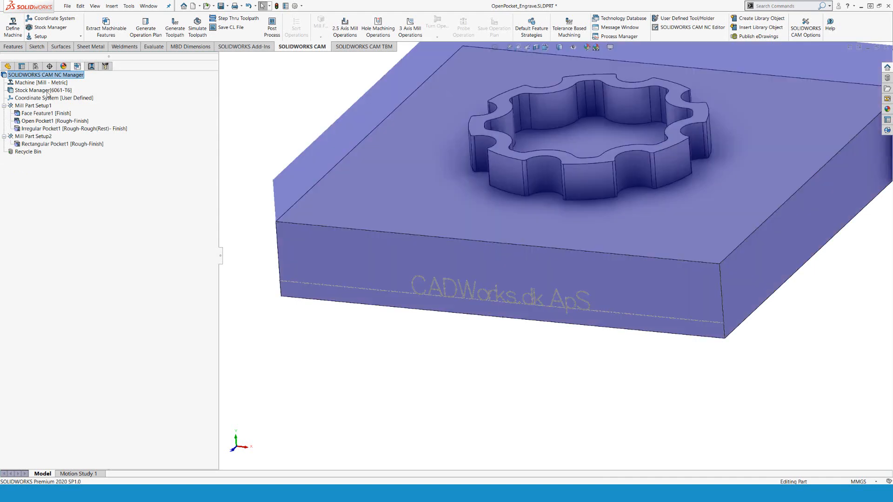
right_click(48, 93)
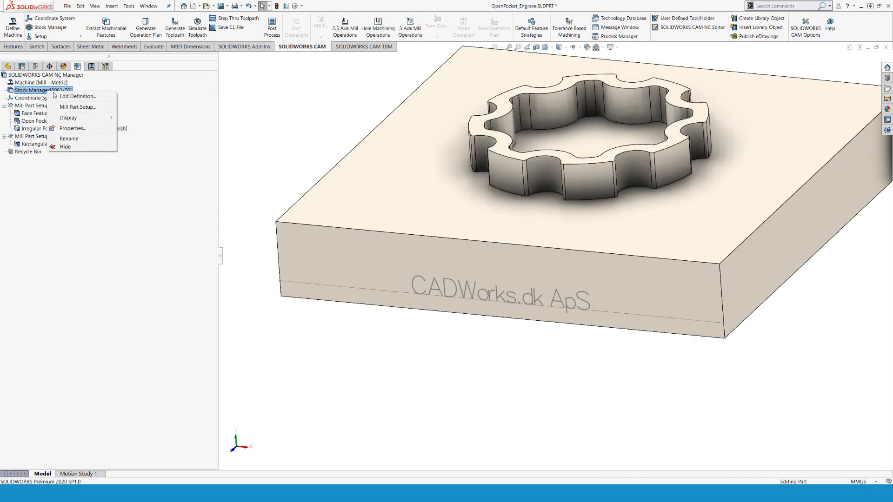
click(77, 107)
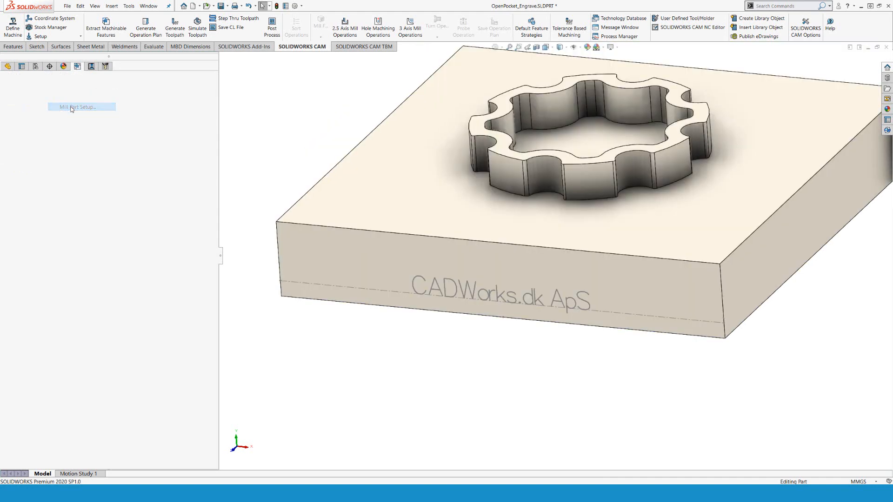
click(297, 248)
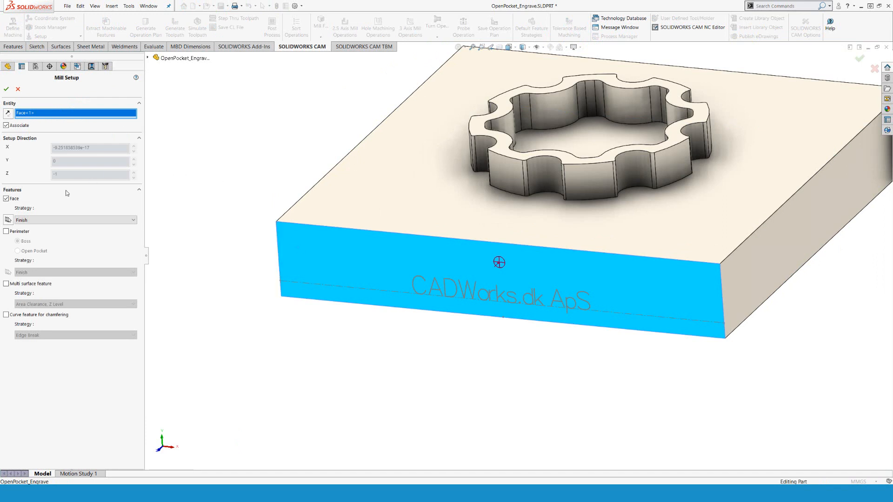
click(6, 199)
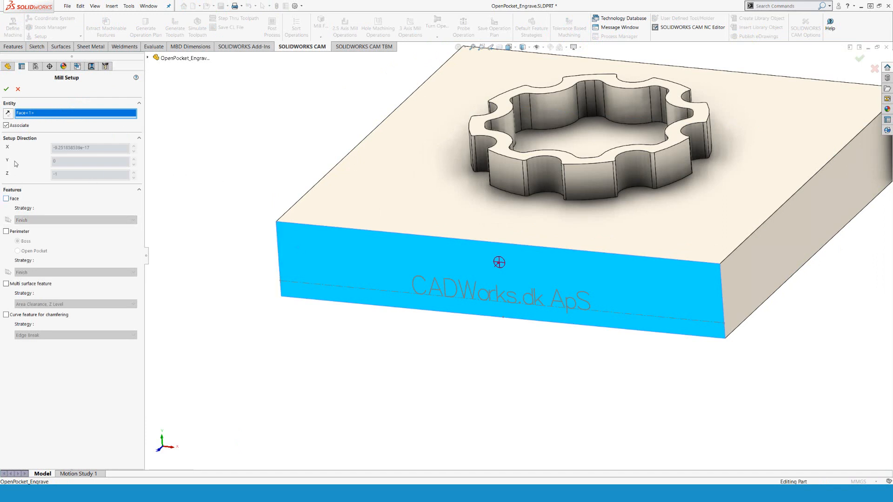
click(5, 90)
Start a 2.5 axis Engrave Feature in the side-face mill setup, using Sketch4 as its profile
right_click(46, 153)
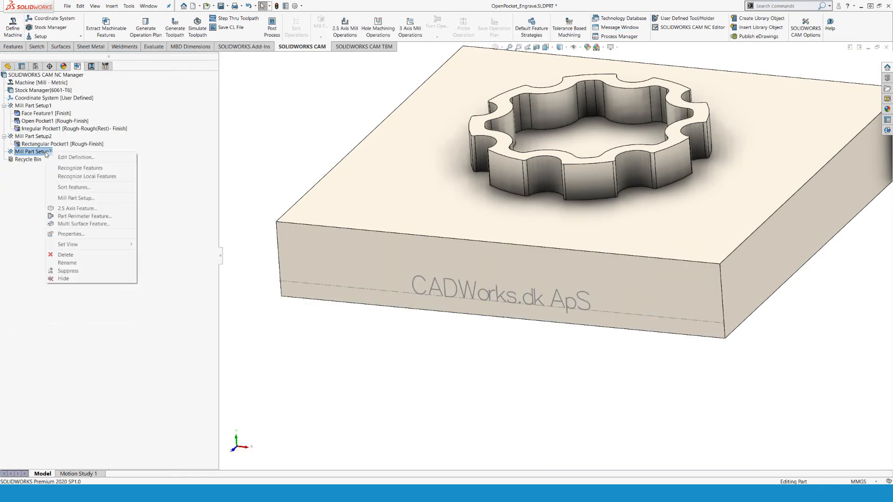
click(77, 208)
click(110, 157)
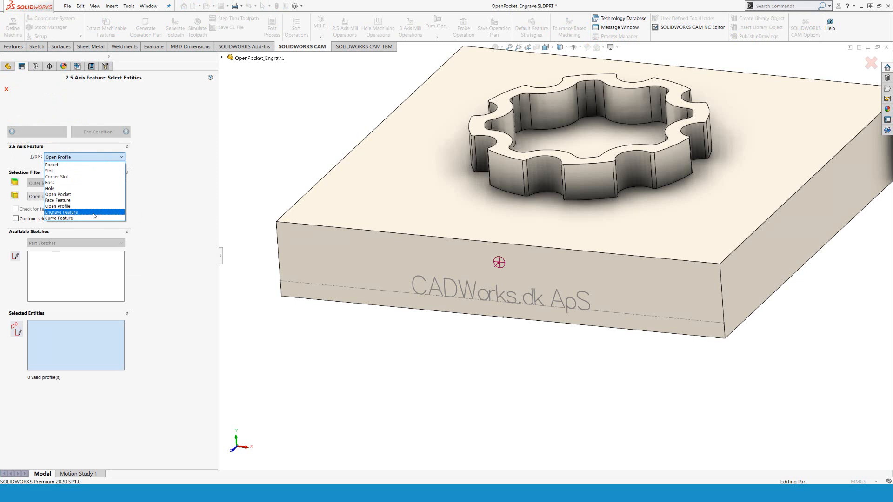
click(95, 212)
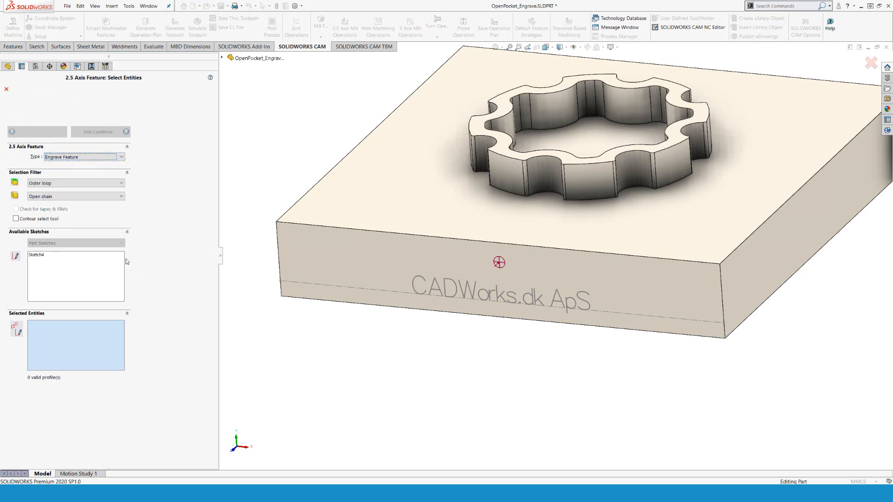
click(40, 257)
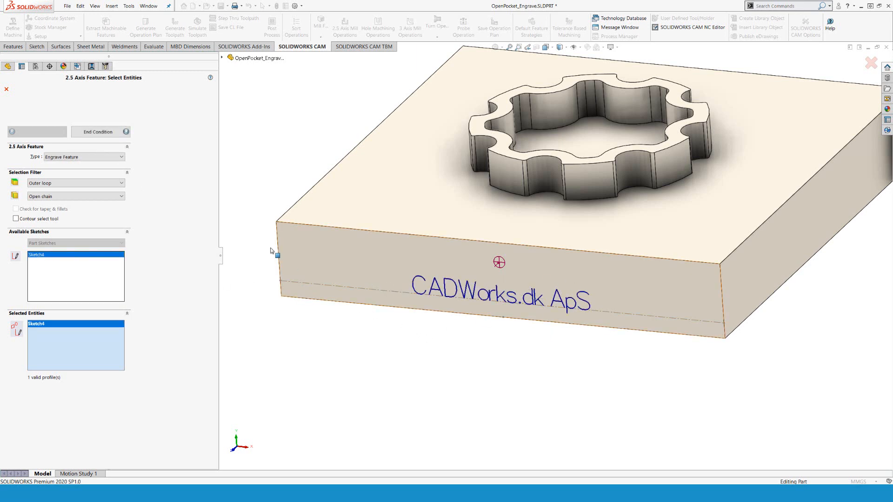
Set the engraving's blind depth to 0.5 mm with the Engrave strategy and create the feature
click(98, 132)
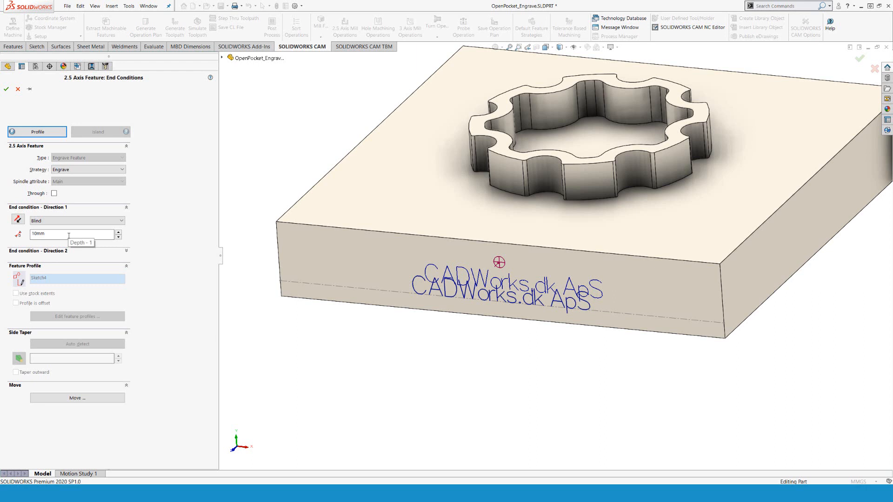
double_click(69, 234)
key(BackSpace)
key(Return)
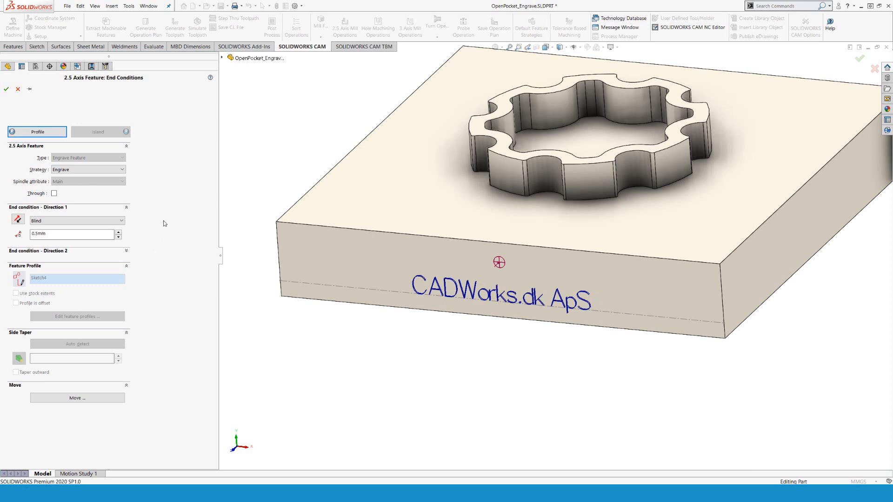
click(7, 90)
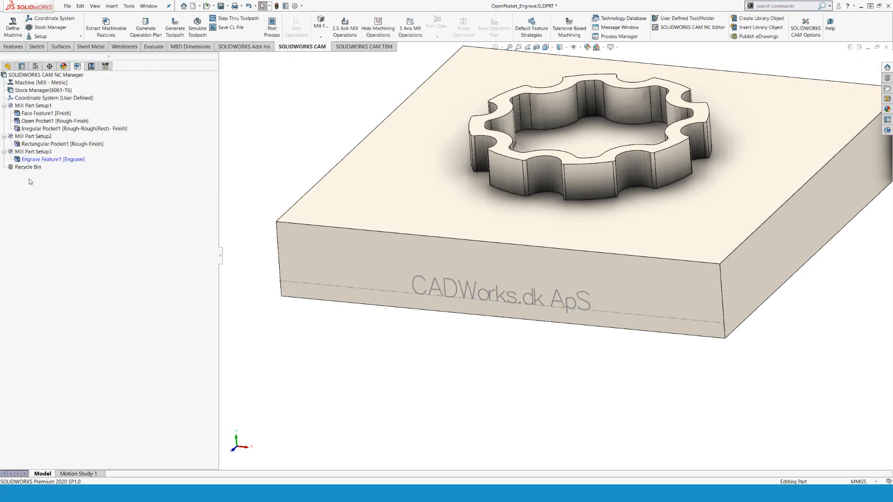
Generate the operation plan and toolpath for the engrave feature, and inspect the toolpath on the text
click(21, 159)
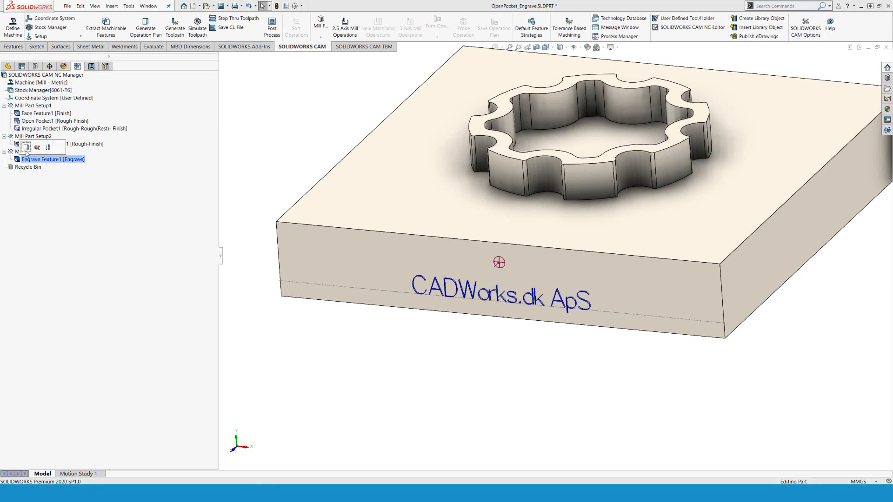
click(26, 147)
click(20, 193)
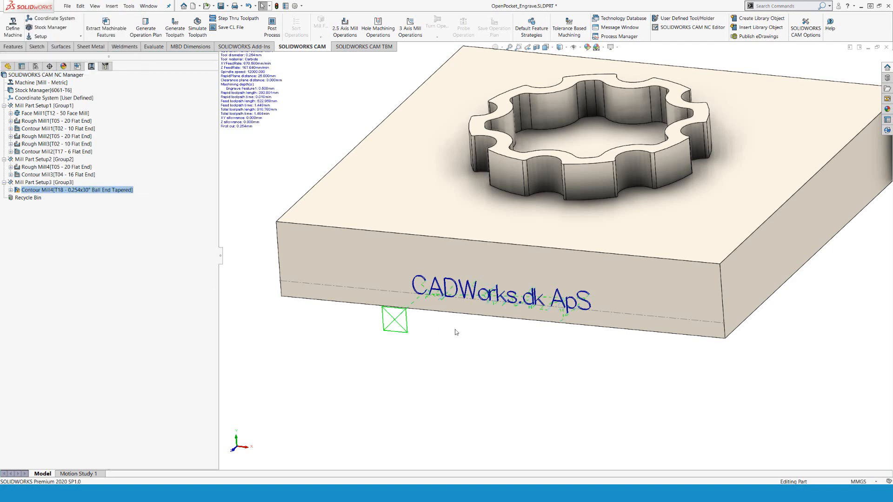
scroll(465, 312, down, 5)
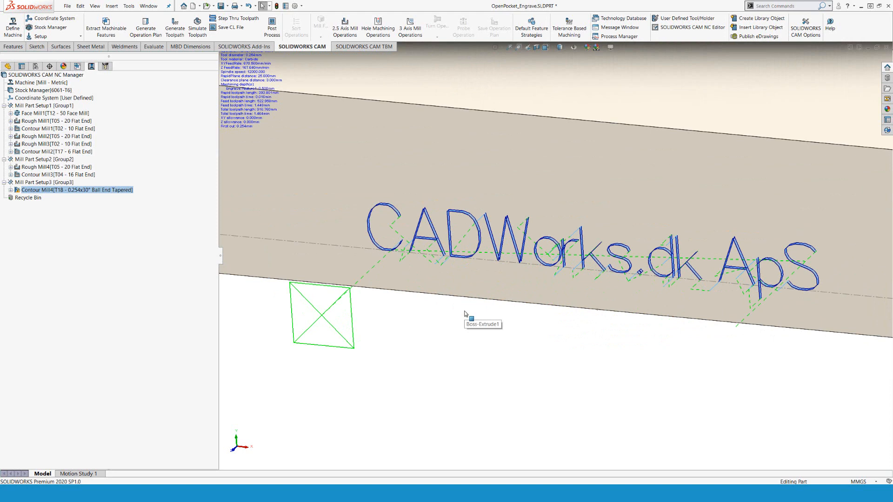
Switch to multisurface.SLDPRT and show its CAM feature tree
click(149, 6)
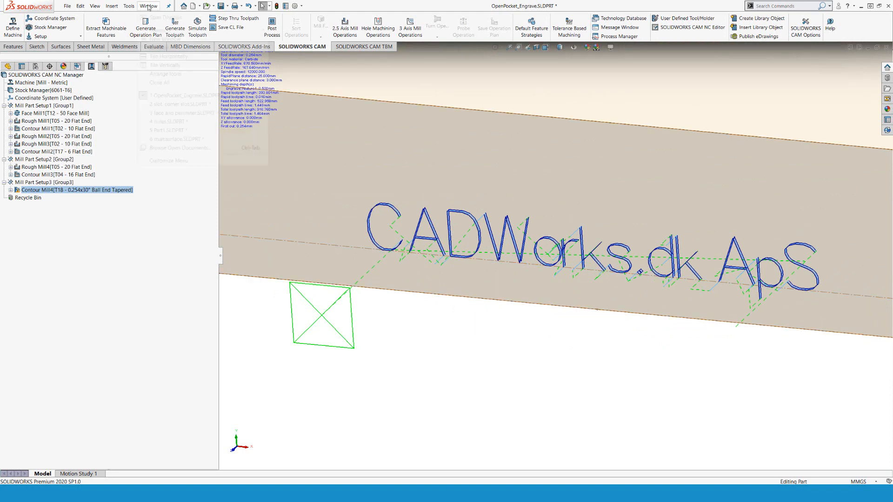
click(181, 138)
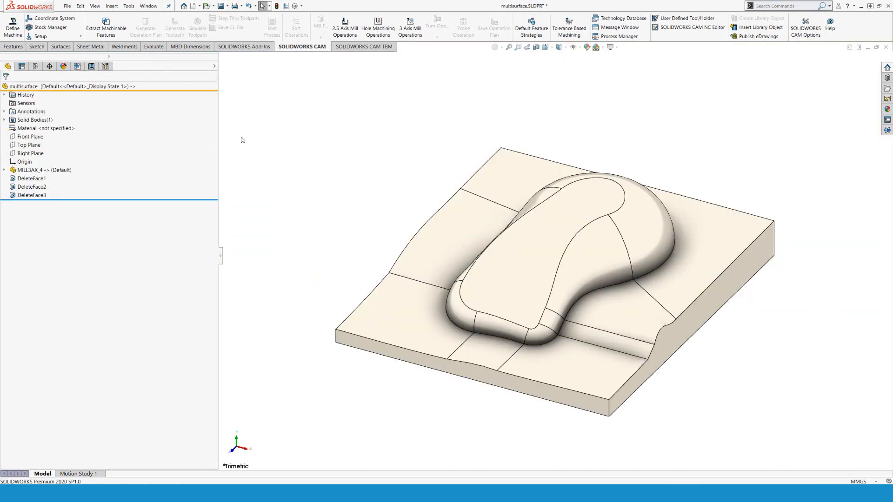
click(78, 67)
Make Tool Crib 2 (Metric) the active tool crib of the Mill - Metric machine and turn off using tool crib tools only
click(66, 83)
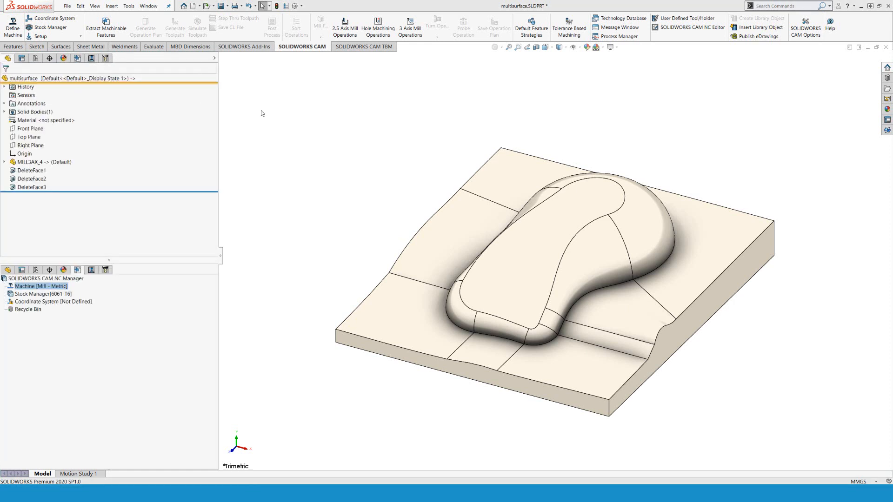
click(272, 84)
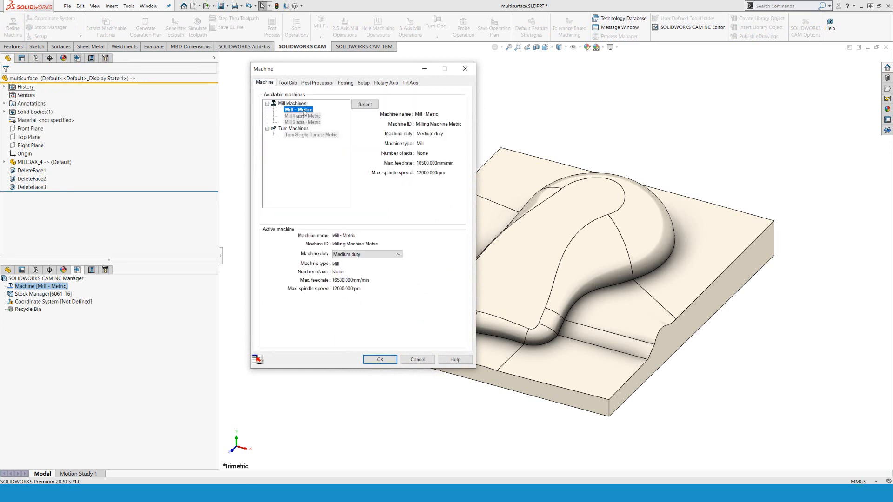
click(287, 83)
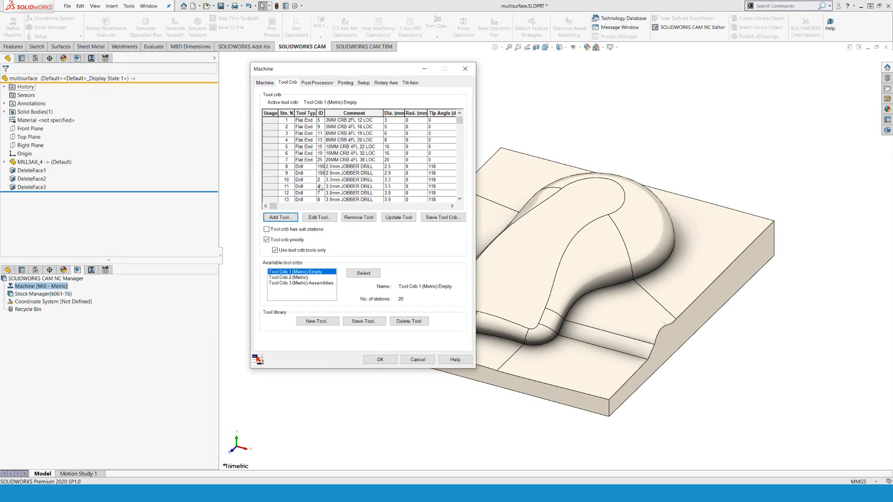
click(297, 277)
click(363, 273)
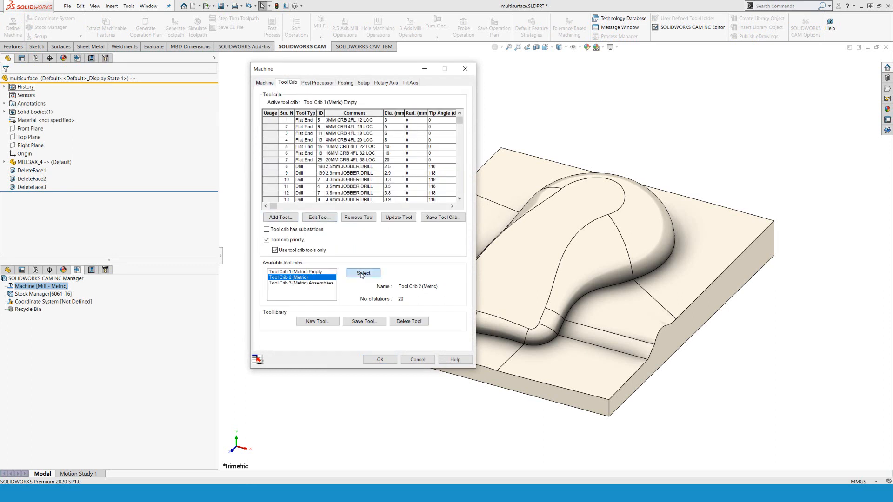
click(275, 250)
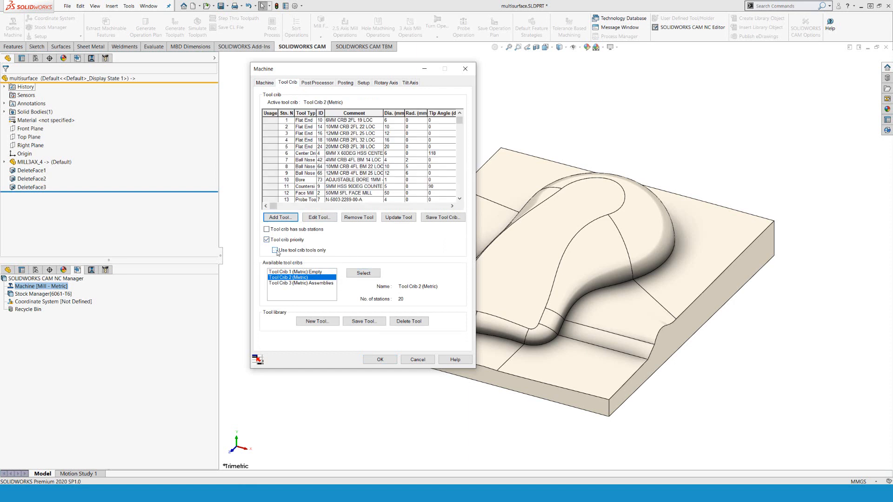
Select the HAAS_VF post processor for the machine and accept the machine definition
click(323, 85)
click(287, 134)
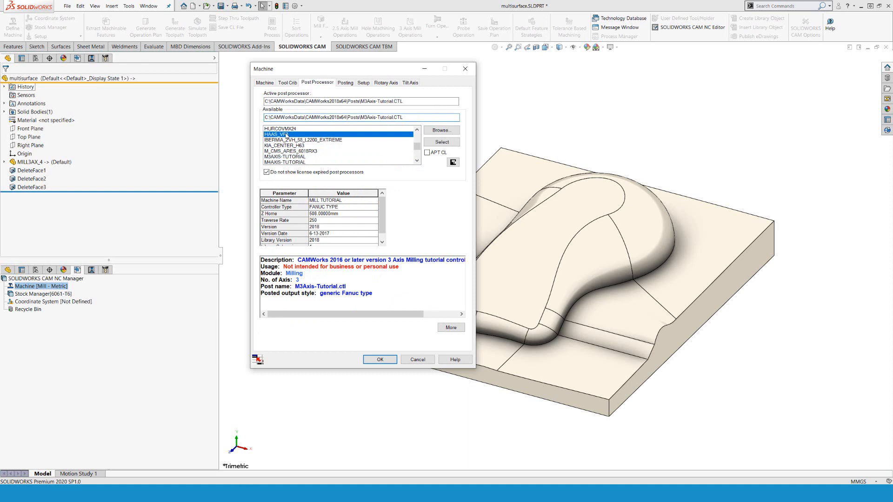
click(440, 142)
click(379, 359)
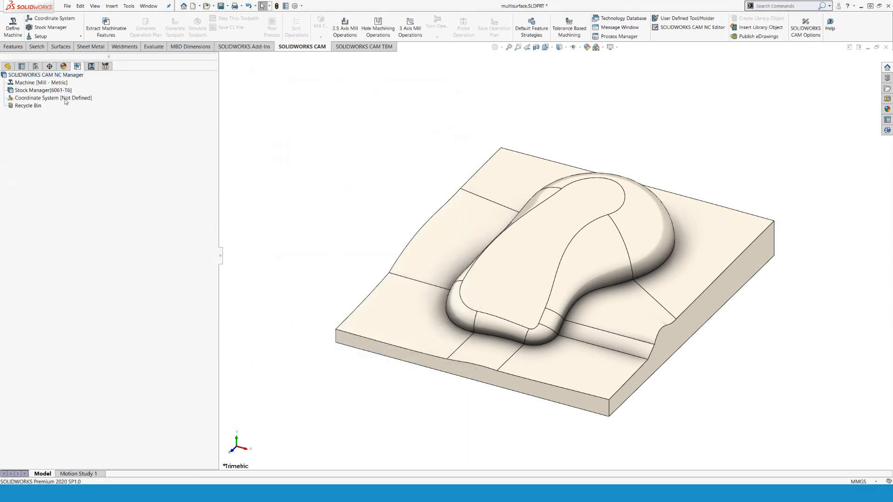
Start a user-defined fixture coordinate system with its origin at the top centre vertex of the part bounding box
click(65, 99)
double_click(65, 99)
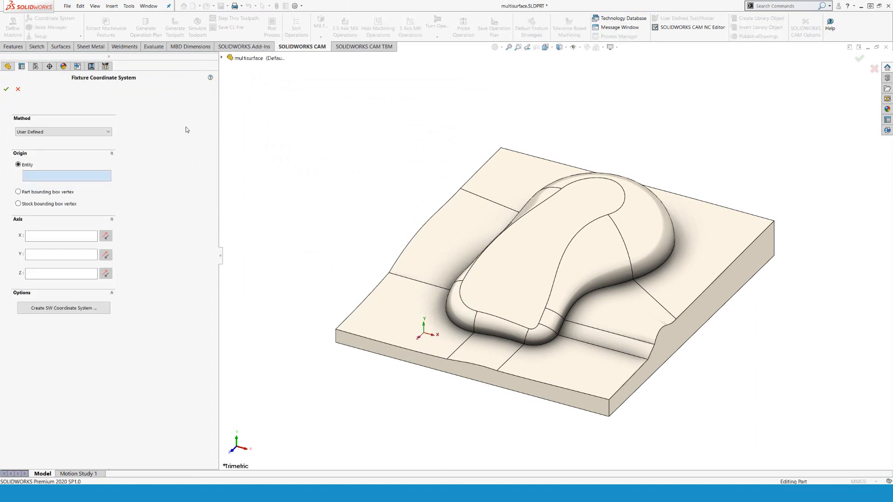
click(18, 191)
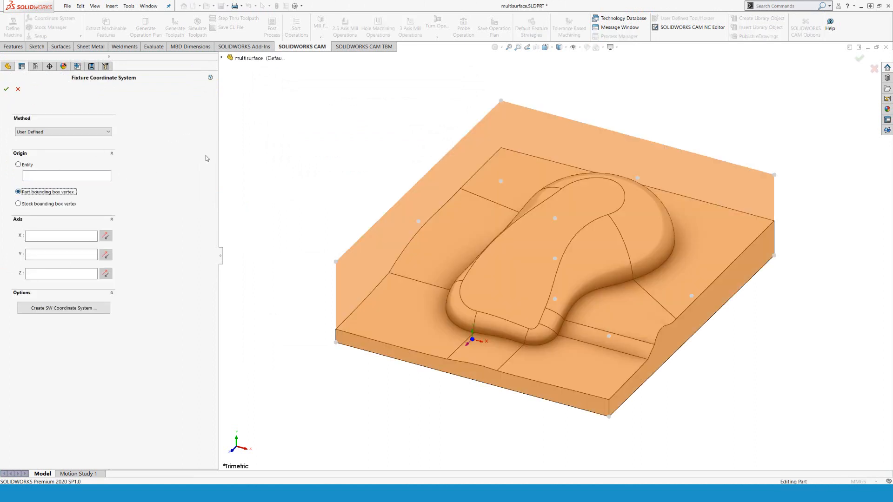
click(555, 218)
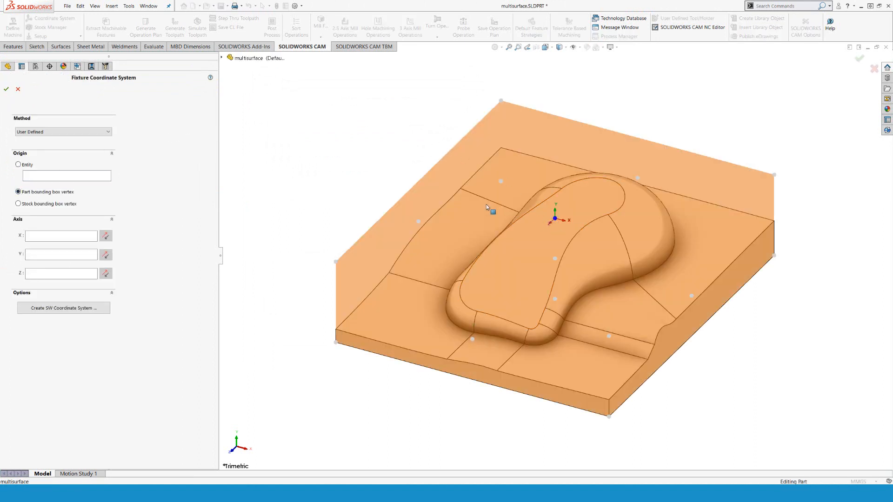
Align the coordinate system's Z axis to the block's bottom face, reverse it to point upward, and accept the coordinate system
click(42, 278)
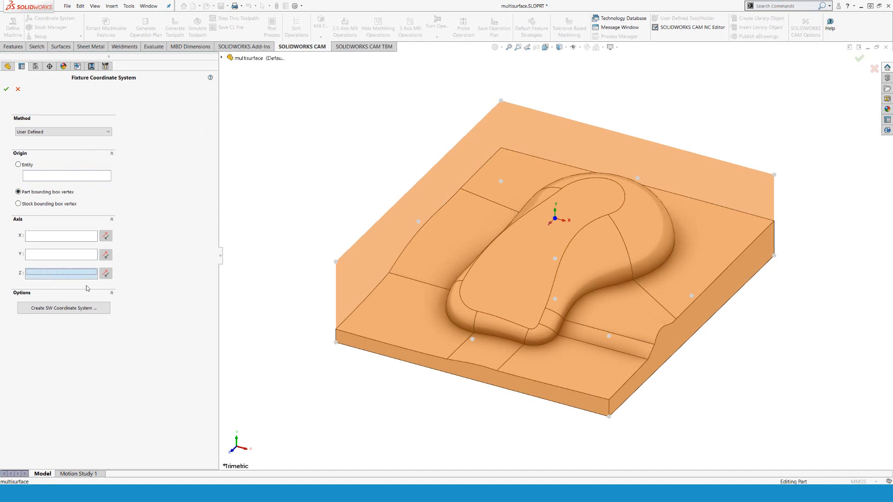
middle_drag(379, 389, 491, 348)
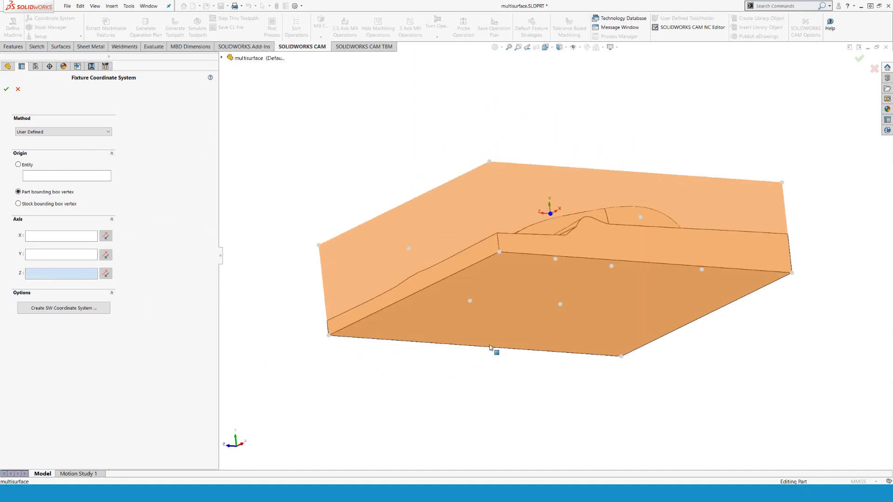
click(515, 305)
click(107, 274)
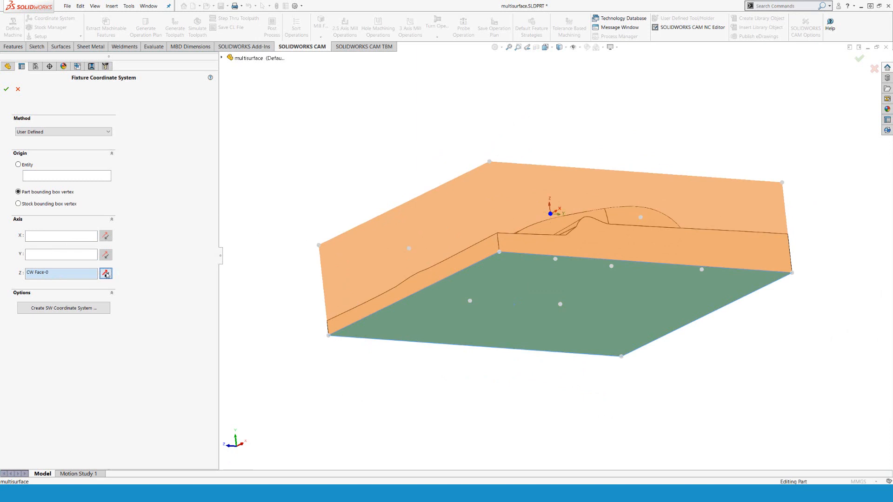
middle_drag(328, 154, 320, 230)
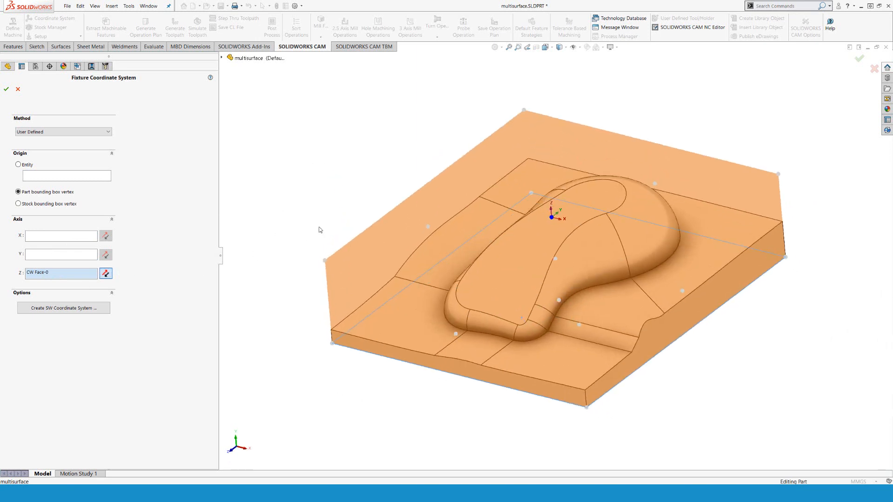
click(6, 89)
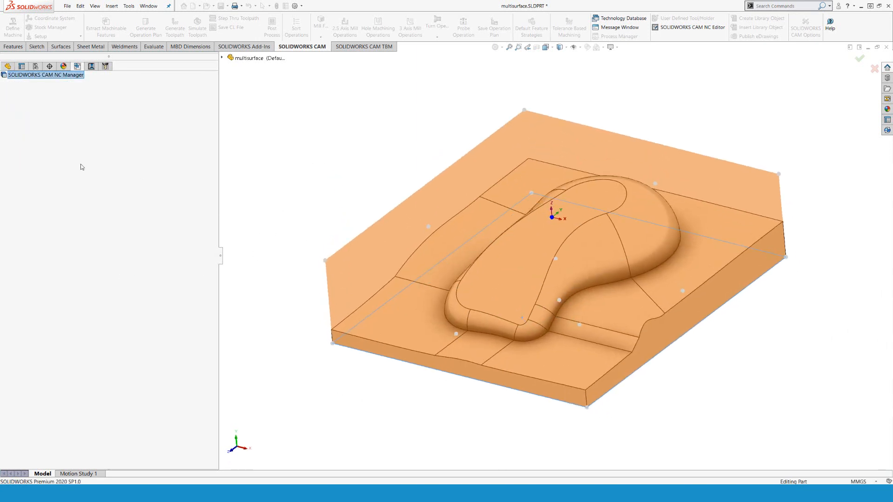
Accept the 6061-T6 bounding box stock and create a mill part setup from the bottom face, direction reversed and face feature off
click(55, 90)
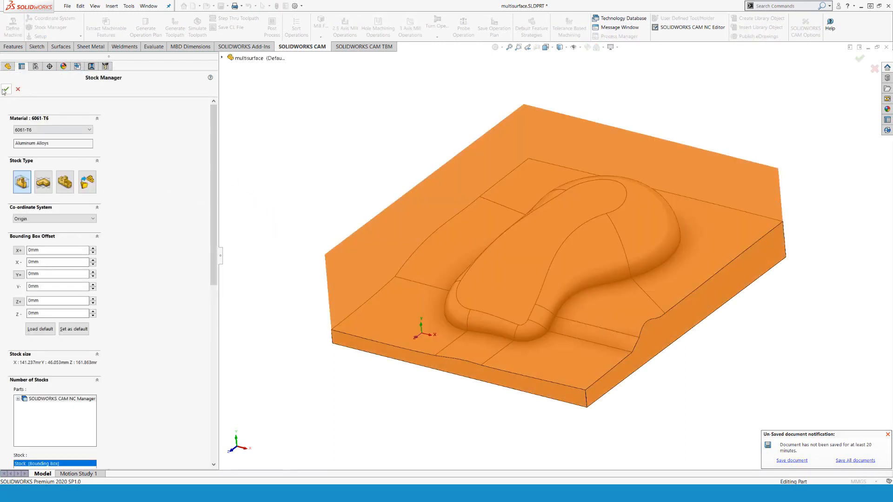
click(5, 89)
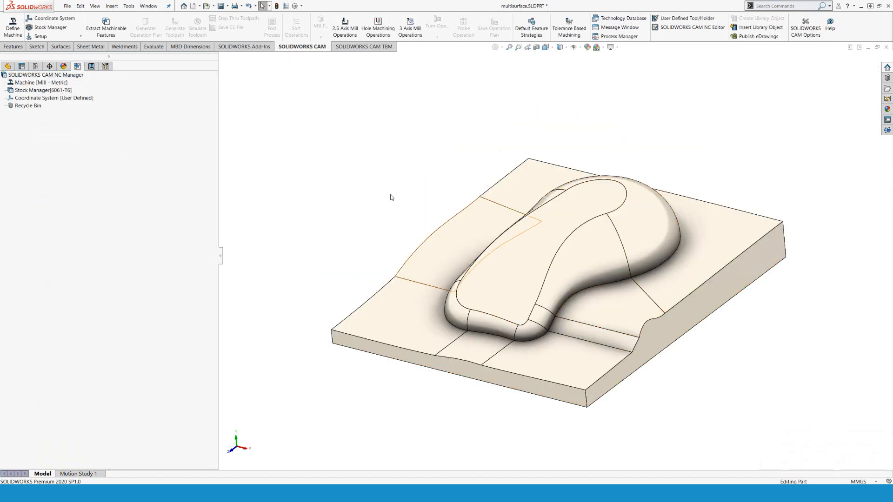
right_click(28, 91)
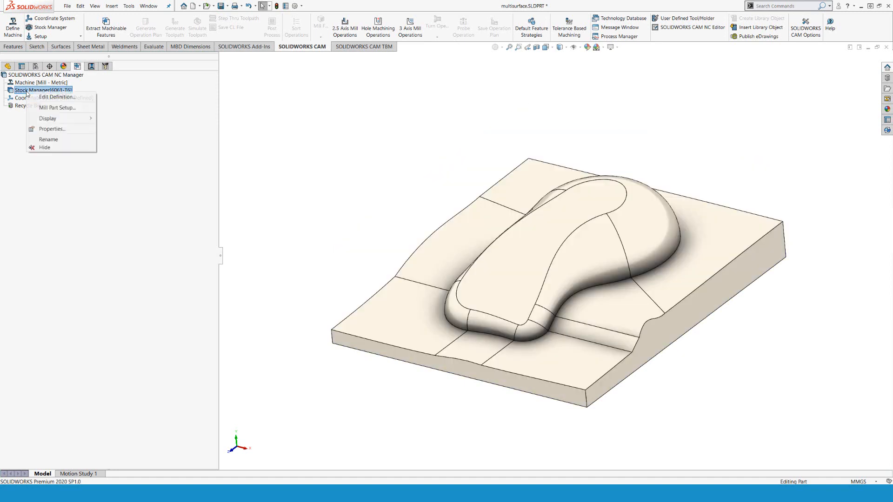
click(53, 107)
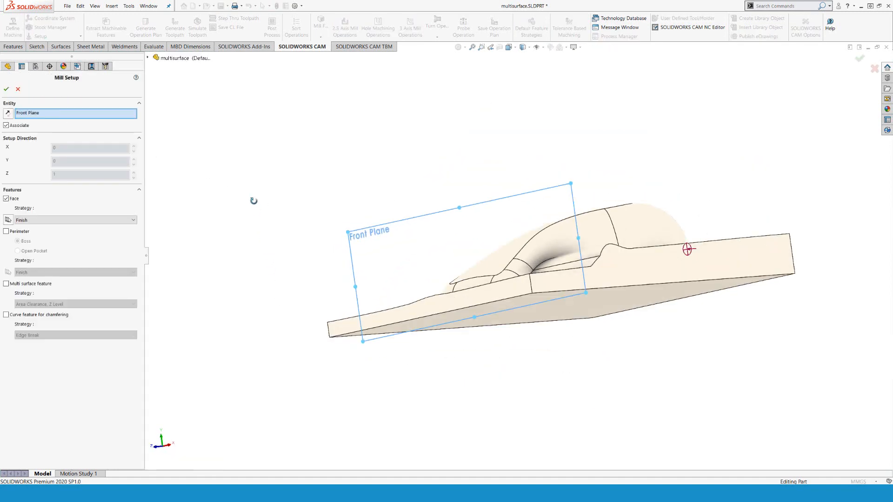
click(511, 319)
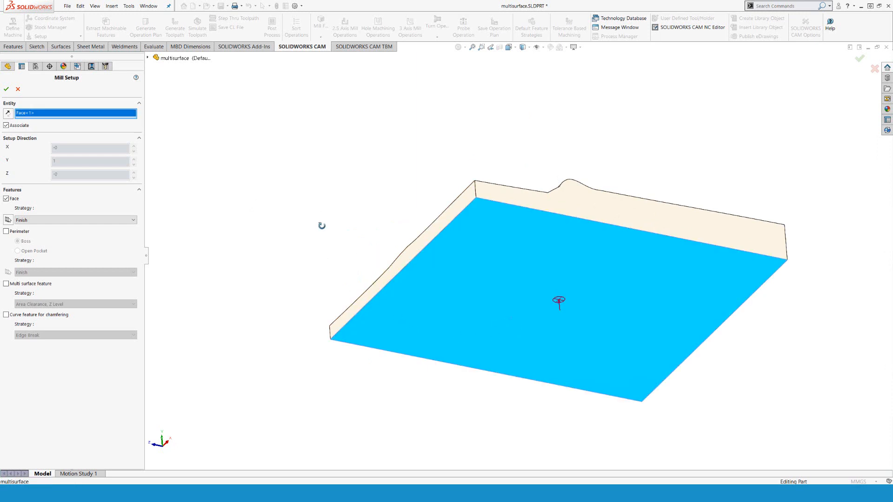
middle_drag(321, 223, 334, 293)
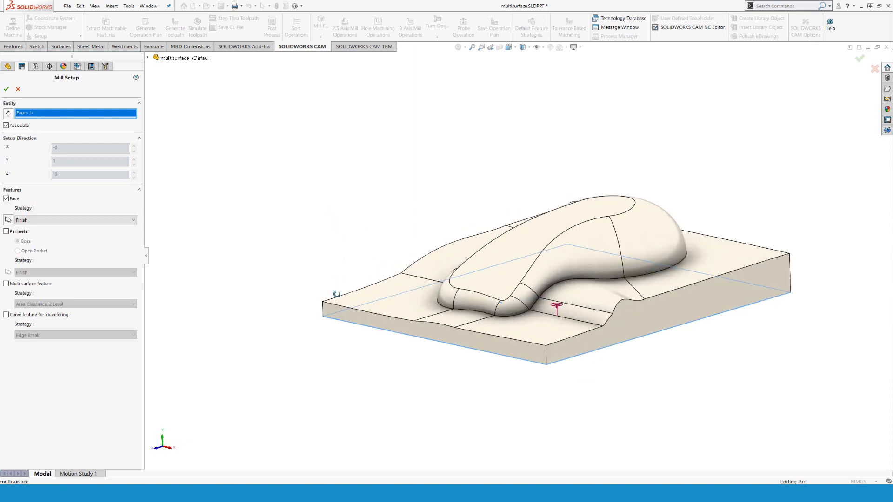
click(11, 116)
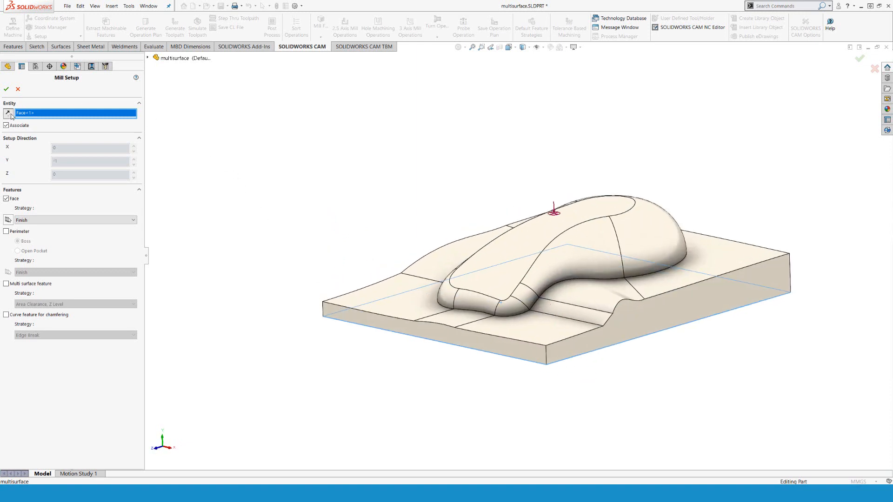
click(6, 198)
click(6, 89)
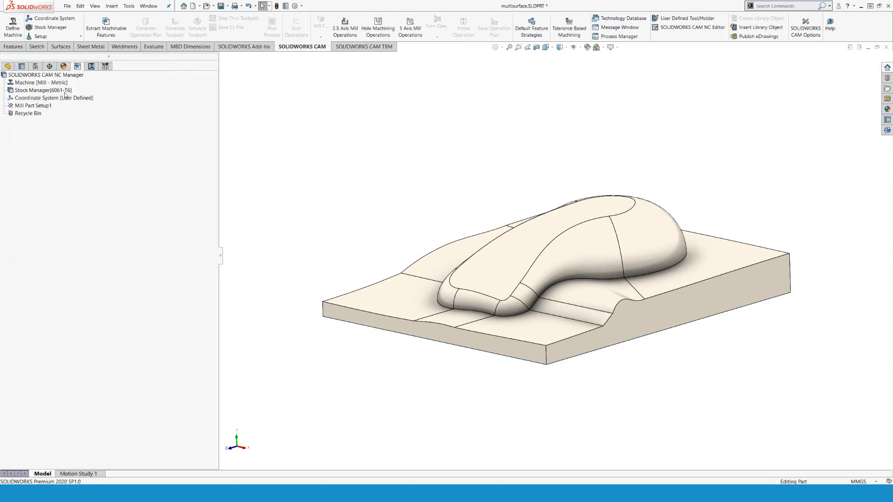
Create a Multi Surface Feature in the mill part setup with type All Displayed and the Area Clearance, Z Level strategy
right_click(32, 106)
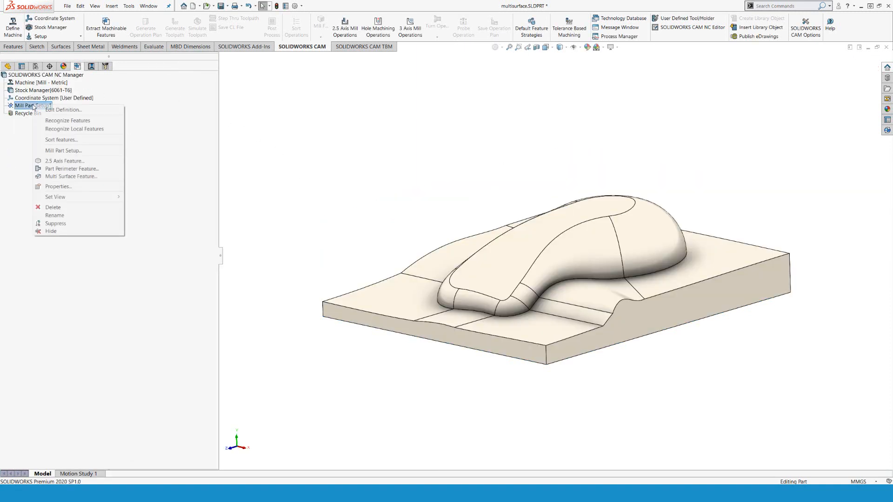
click(87, 177)
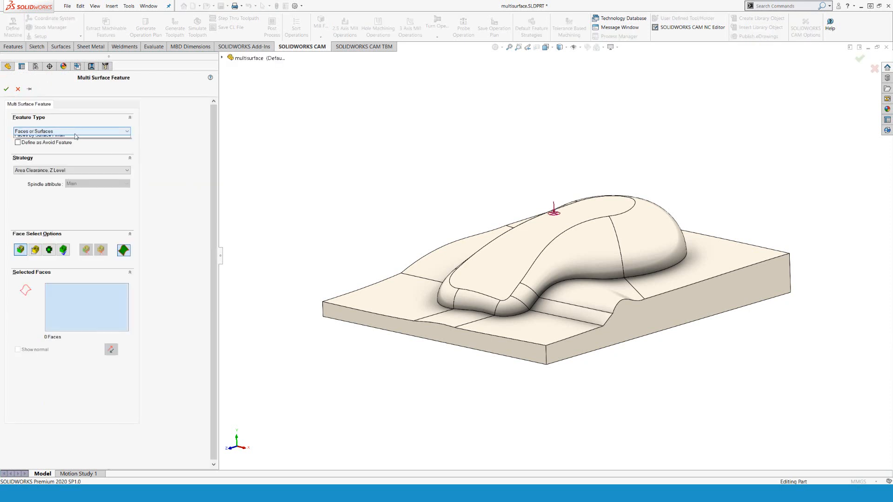
click(77, 132)
click(69, 144)
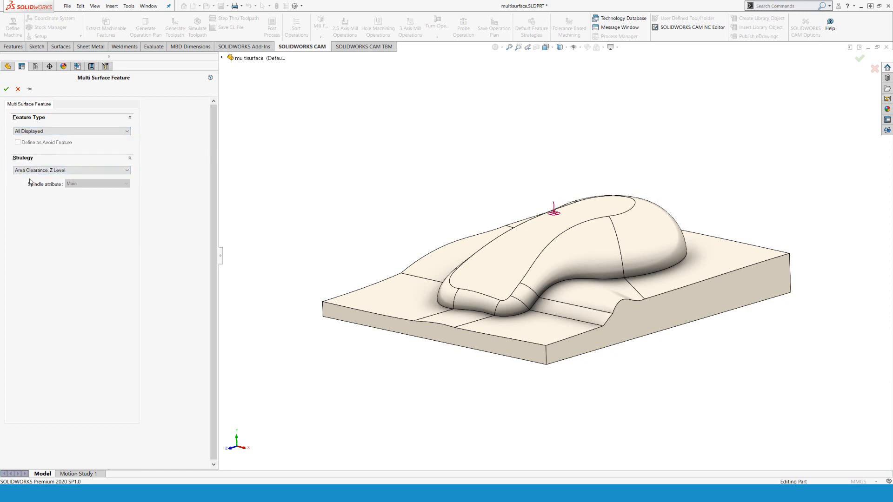
click(6, 89)
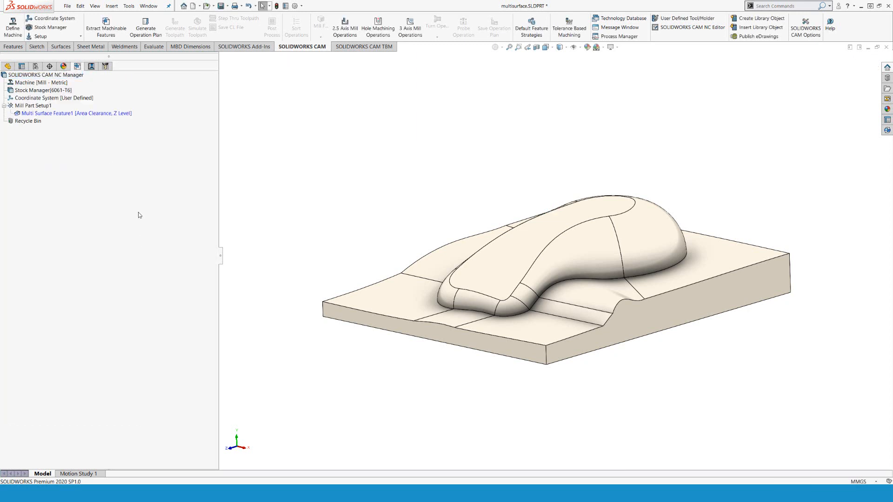
Generate the operation plan and toolpaths for the multi surface feature in Mill Part Setup1
click(41, 113)
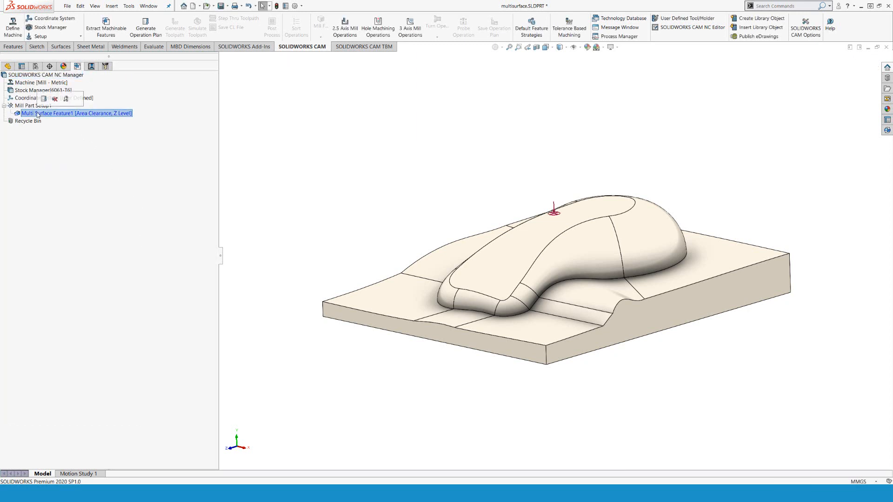
click(44, 99)
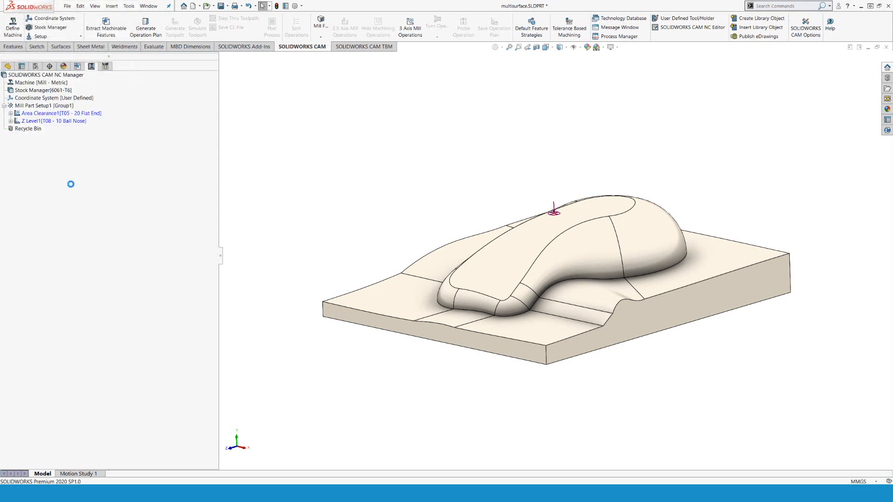
click(51, 105)
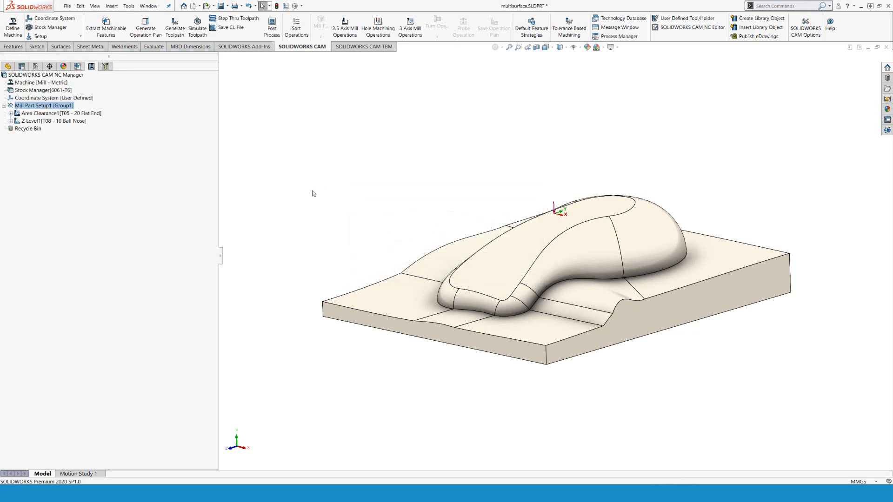
Inspect the Area Clearance and Z Level toolpaths individually, and run the toolpath simulation on the stock
click(80, 113)
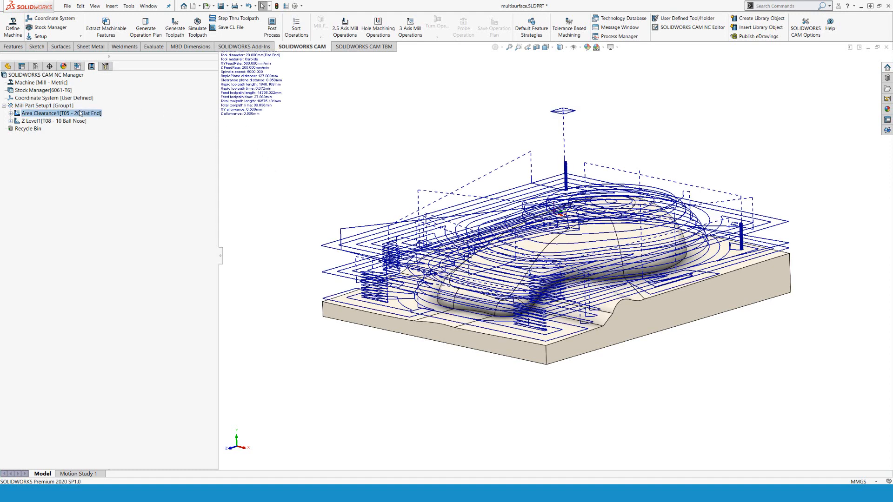
click(71, 121)
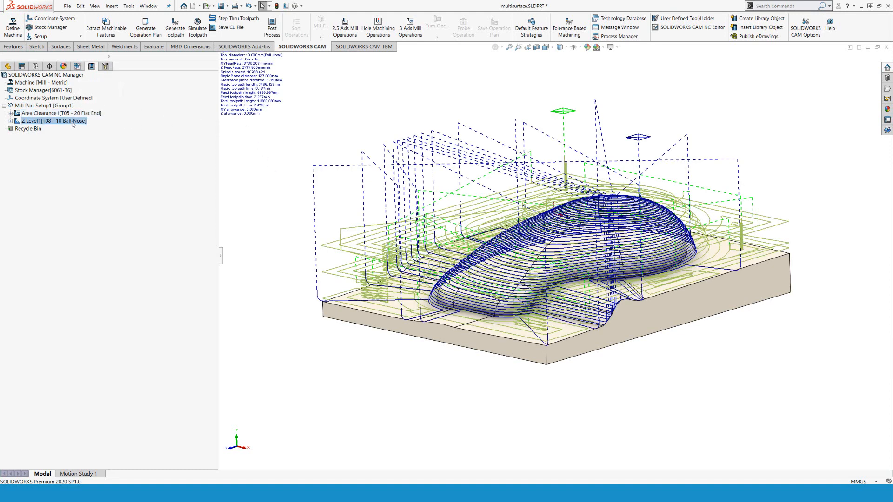
click(197, 28)
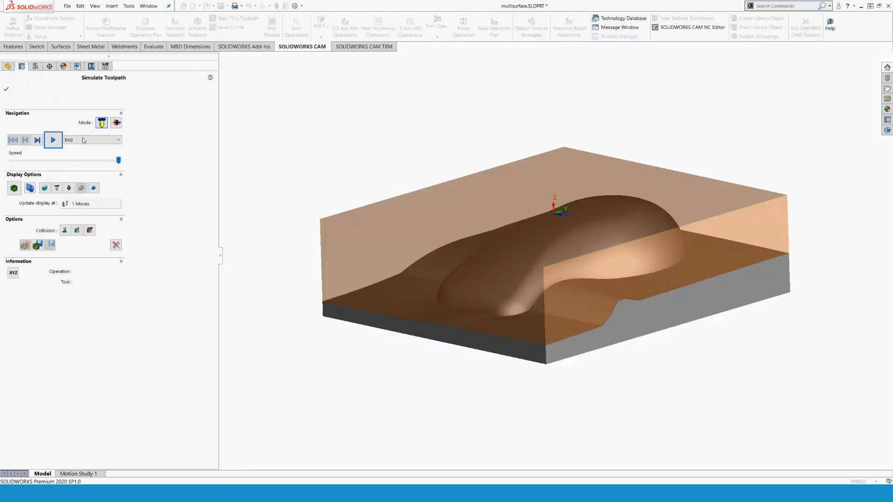
click(53, 139)
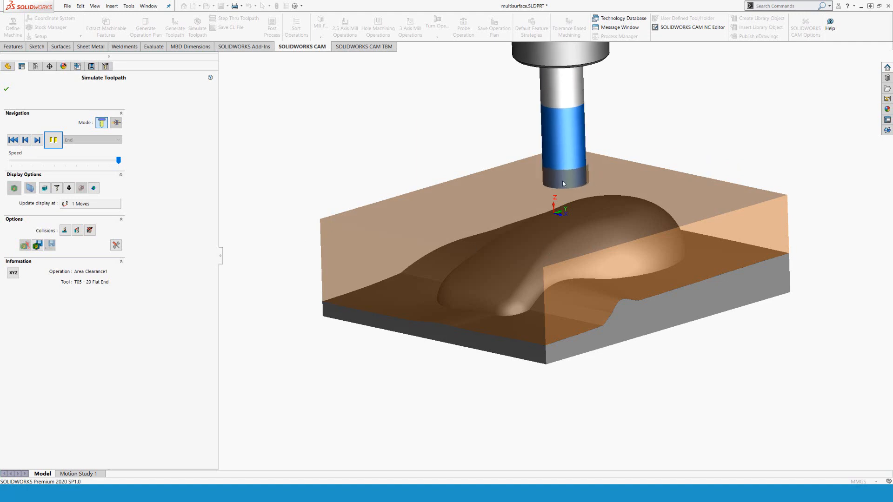
click(53, 139)
click(11, 91)
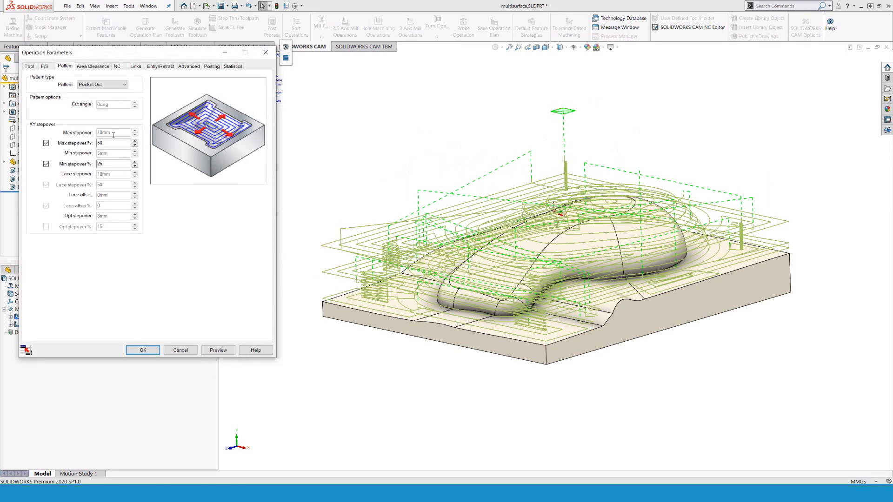
Set the Area Clearance operation's pattern to Pocket In - Core and its stock contain area tool condition to Past
click(110, 84)
click(111, 109)
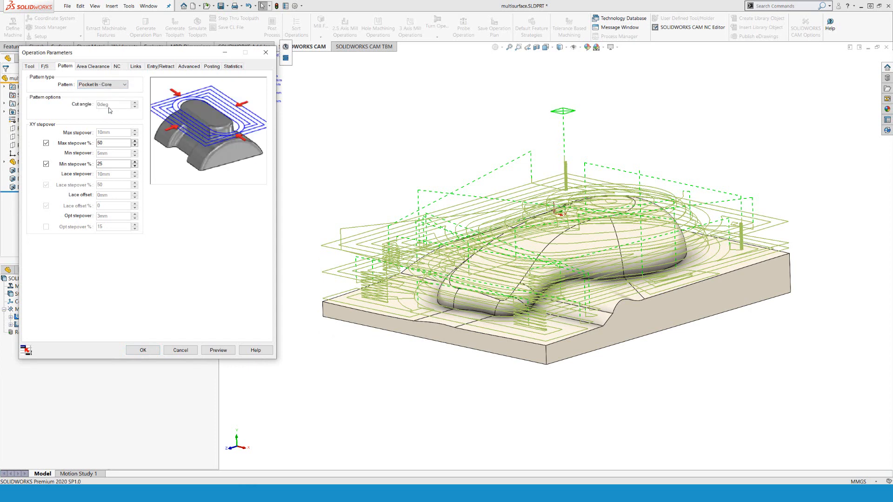
click(103, 66)
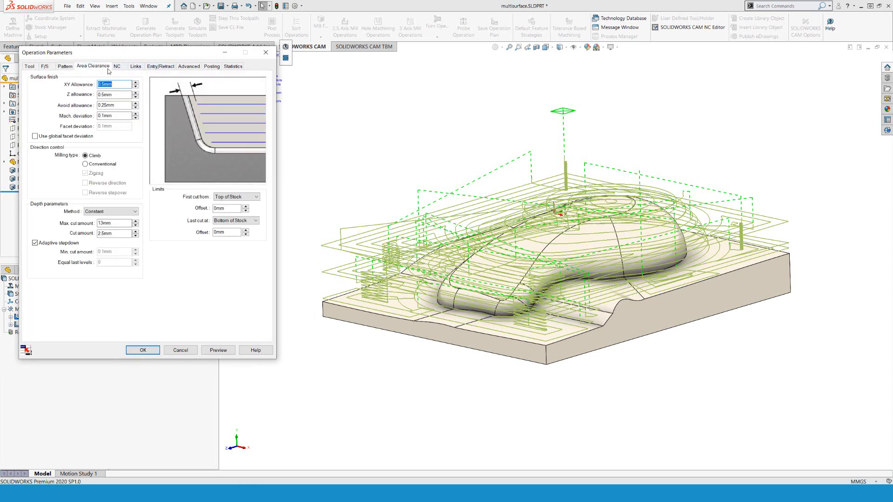
click(136, 66)
click(160, 66)
click(188, 66)
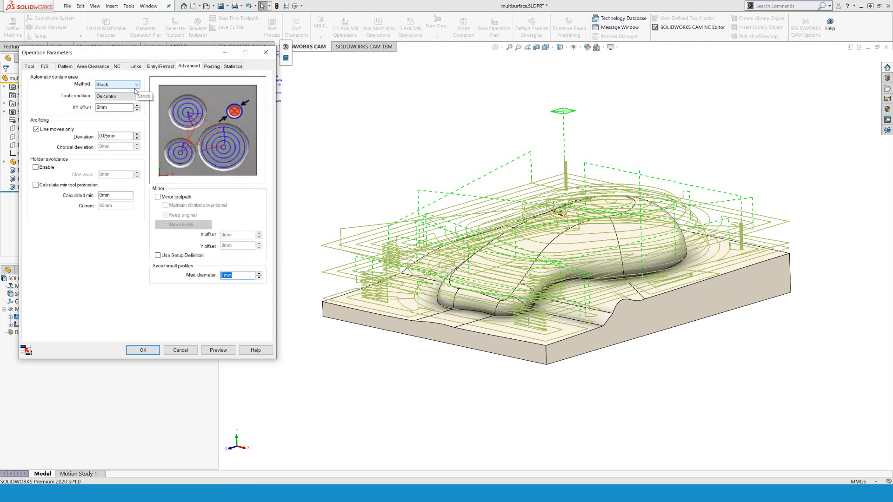
click(135, 96)
click(118, 123)
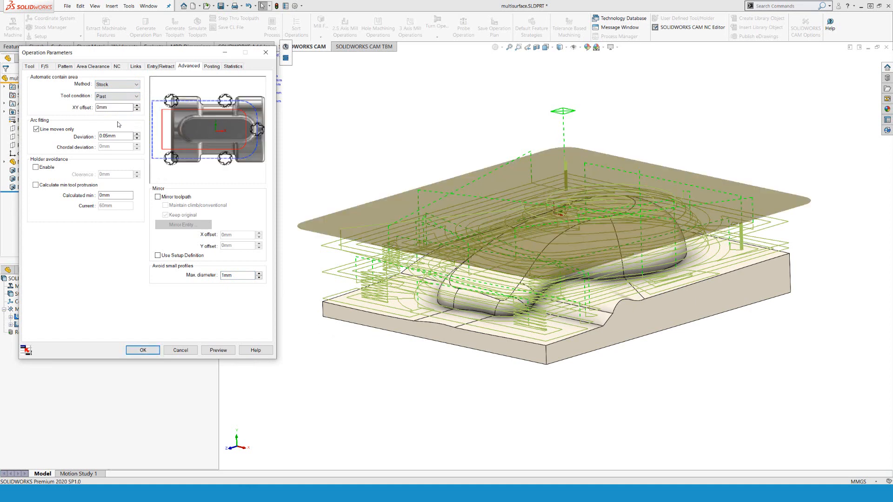
Preview the revised Area Clearance toolpath and accept the operation parameters
click(218, 350)
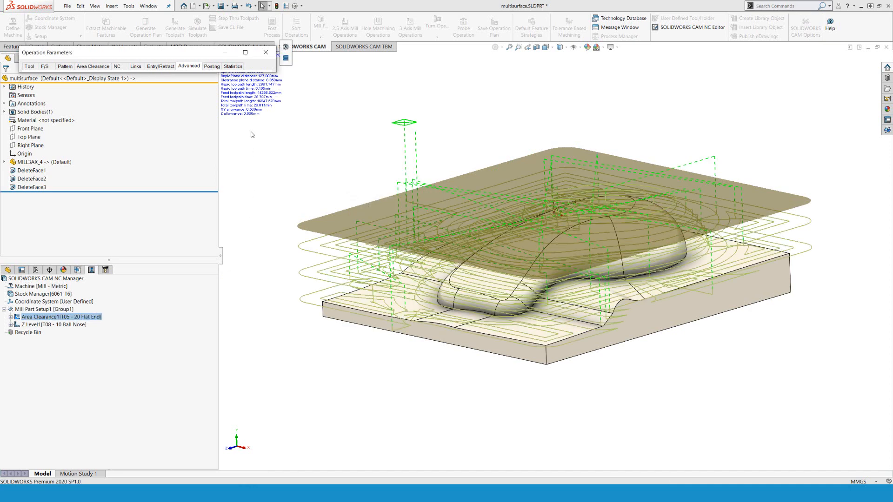
click(245, 52)
click(142, 350)
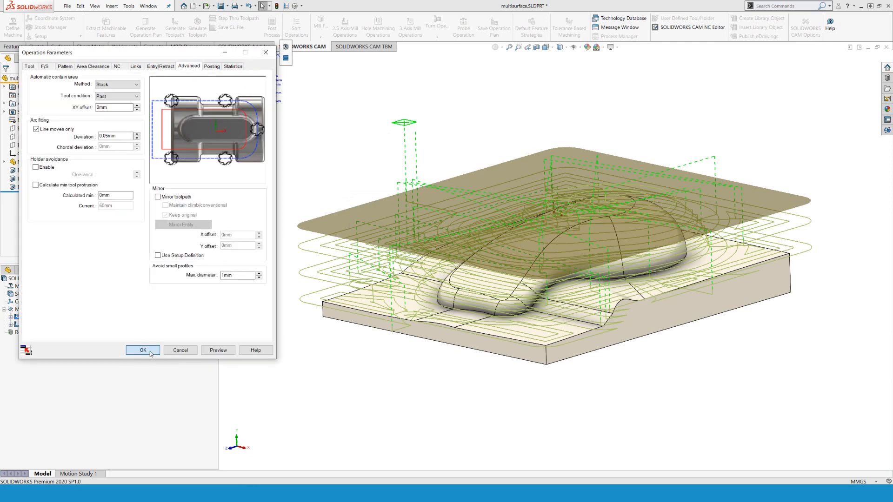
Simulate the revised Area Clearance roughing followed by the Z Level finishing, and close the simulation
click(197, 28)
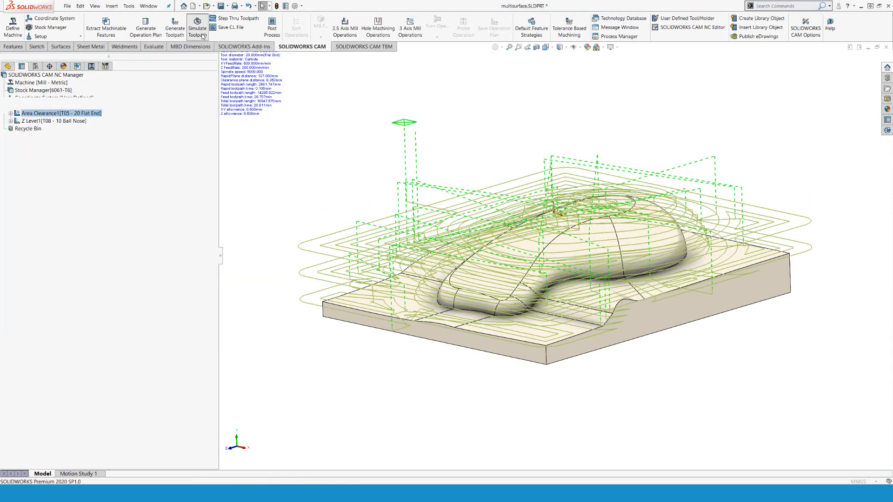
click(53, 145)
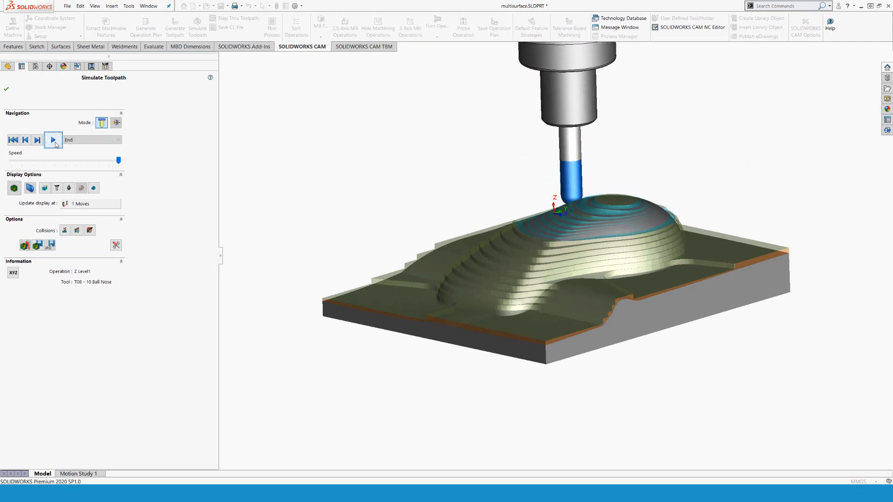
click(6, 88)
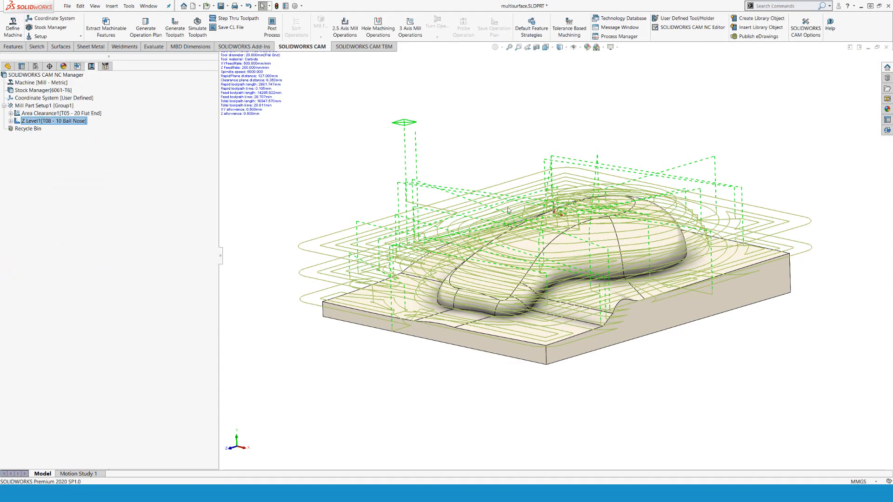